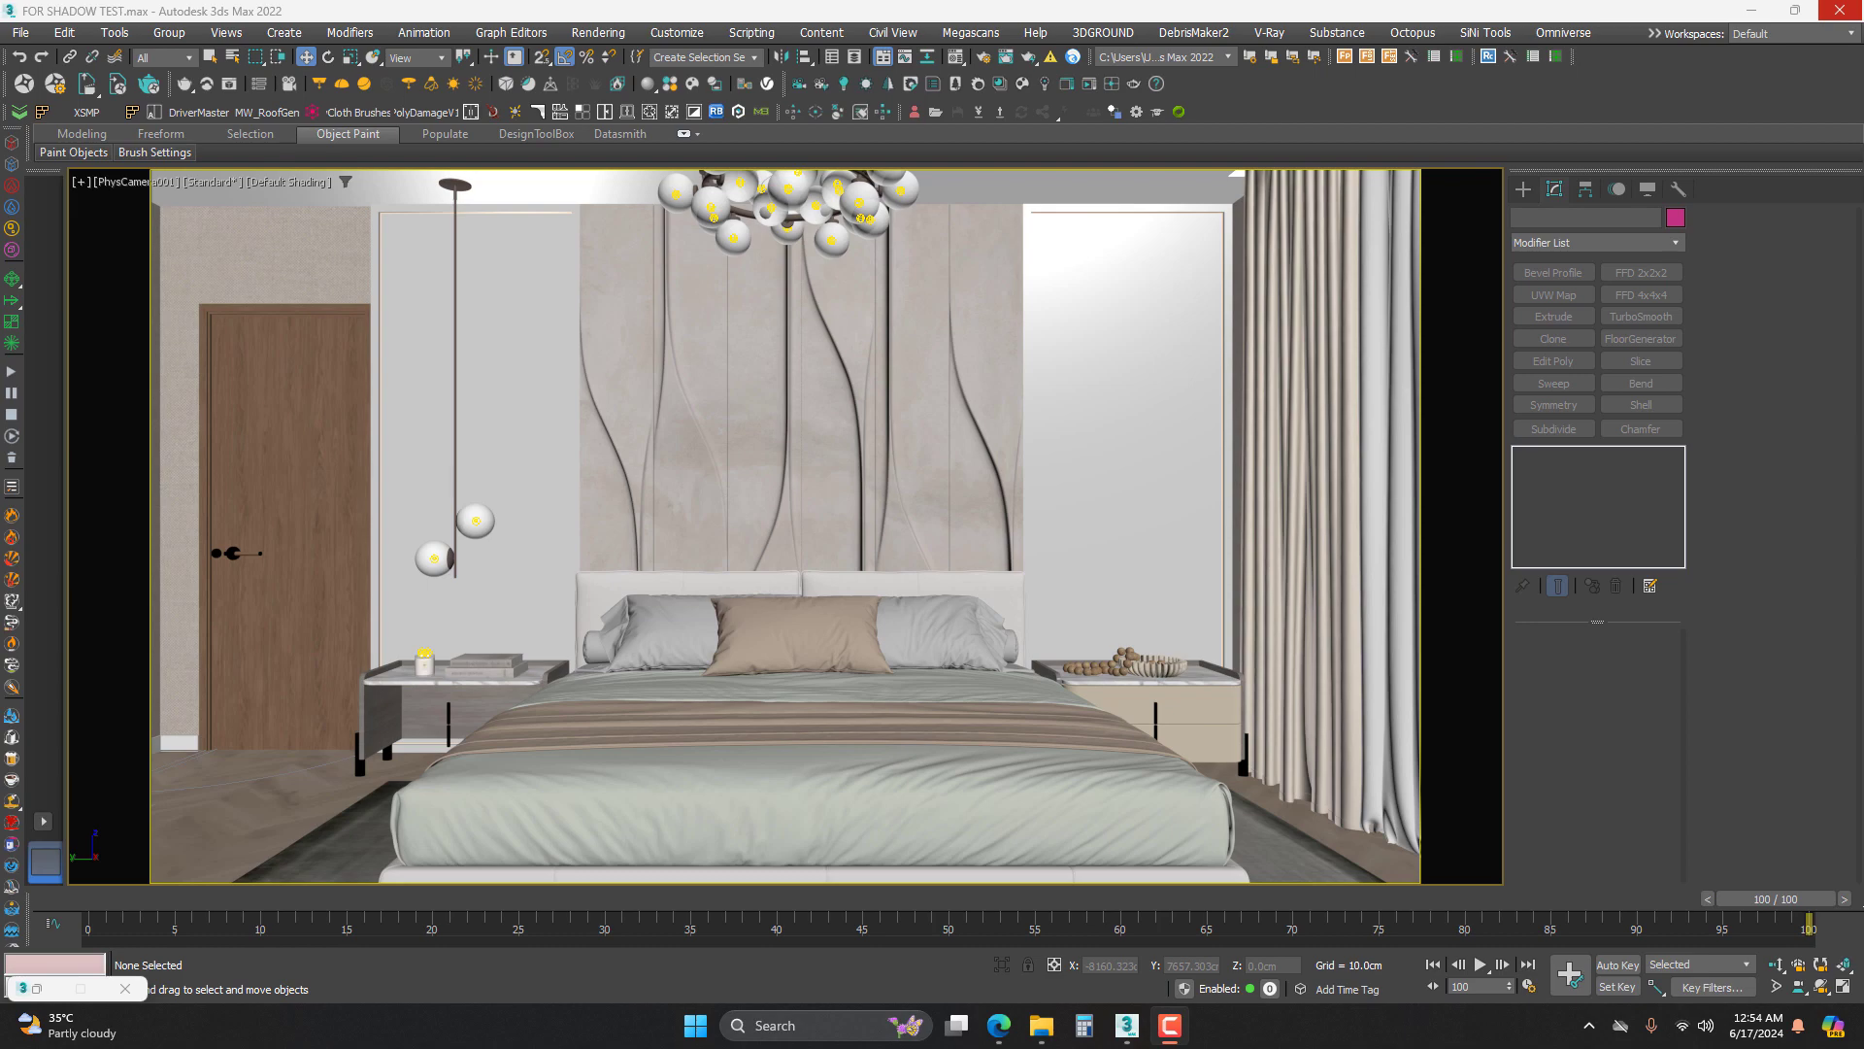
- In a perspective view facing the window, open the curtain group and hide its middle sheer curtain
click(1004, 797)
key(p)
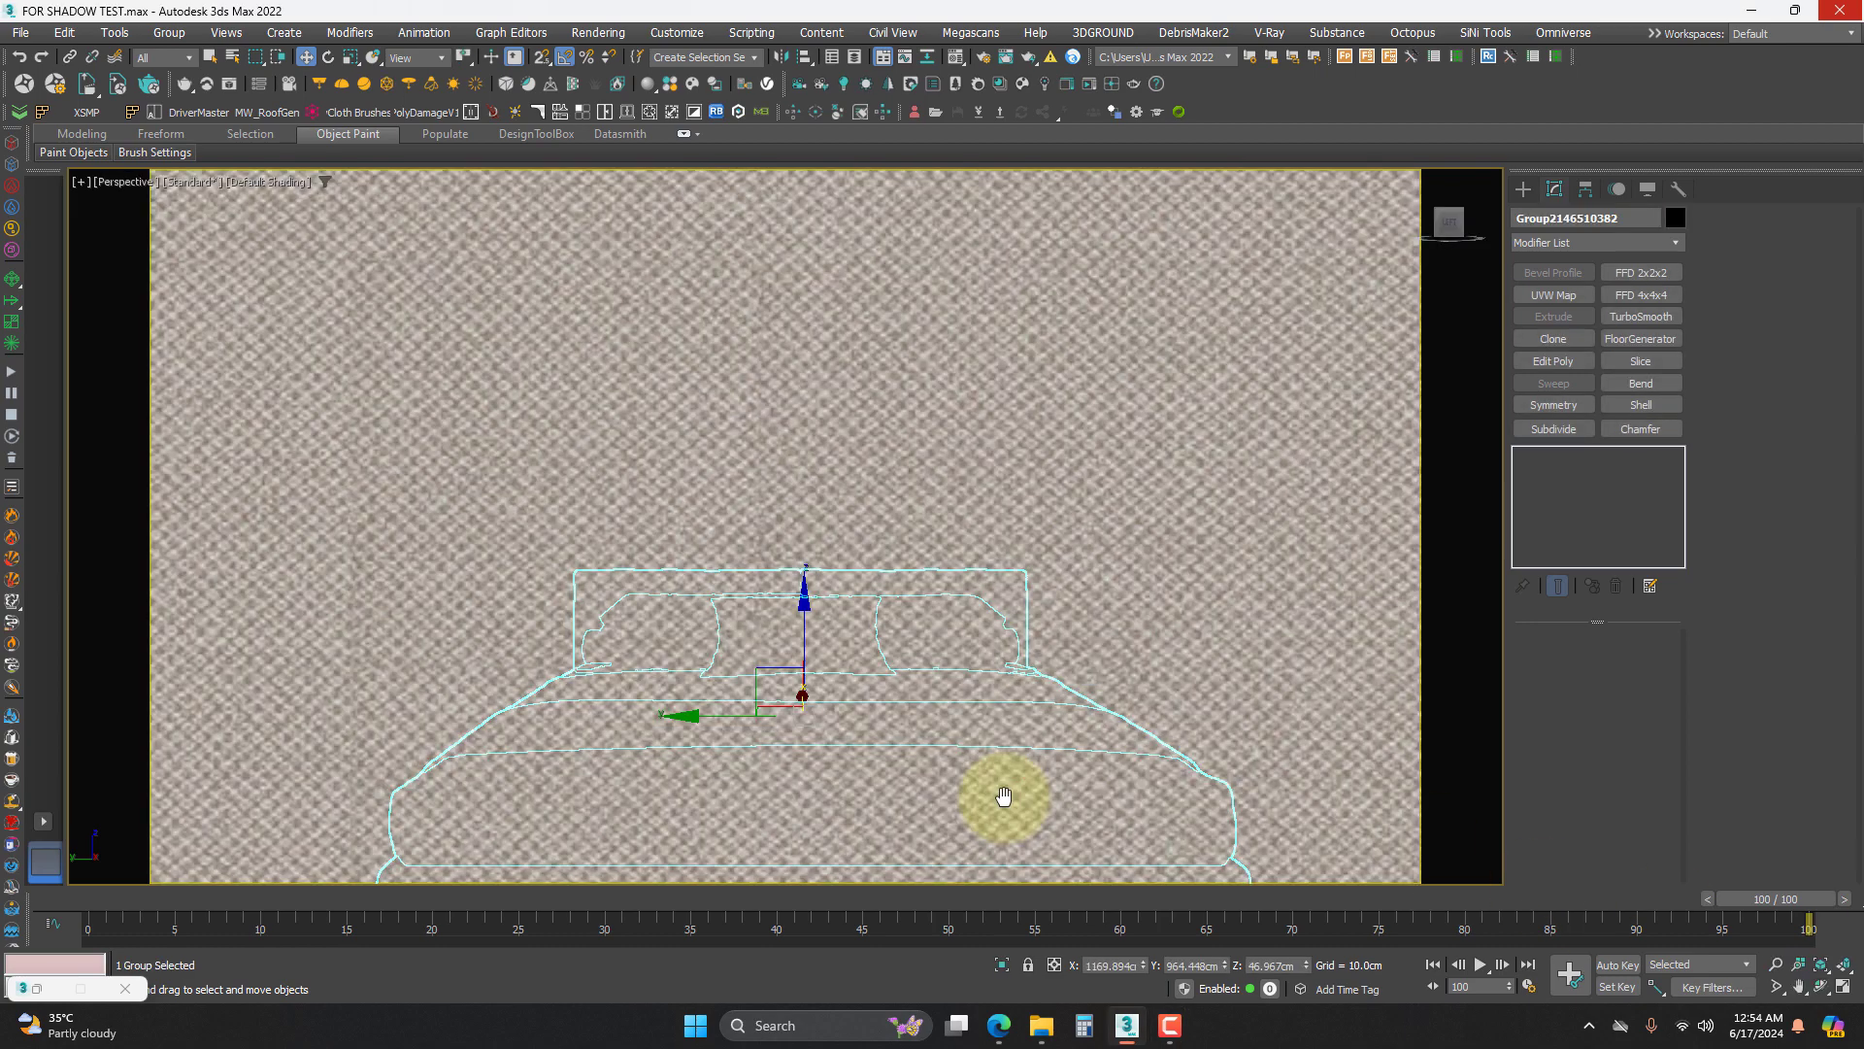
key(z)
alt+middle_drag(837, 525, 844, 568)
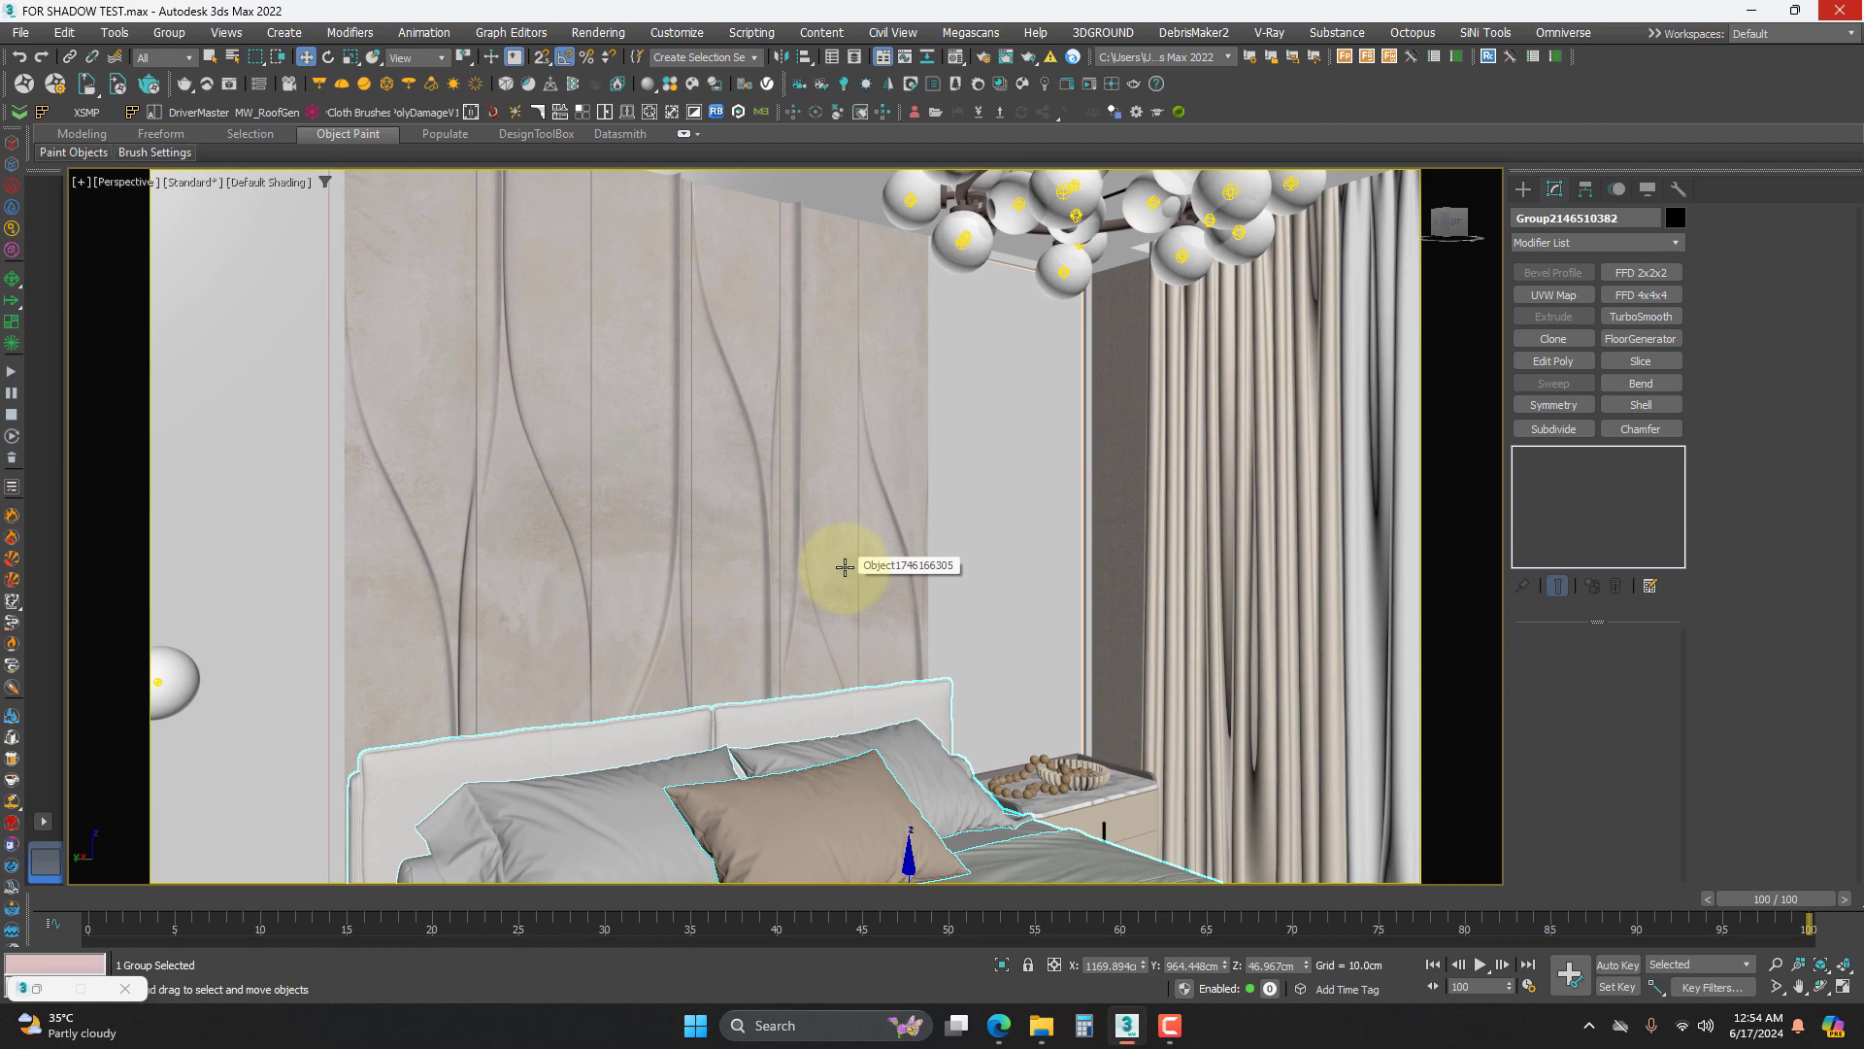
alt+middle_drag(844, 566, 310, 181)
click(974, 504)
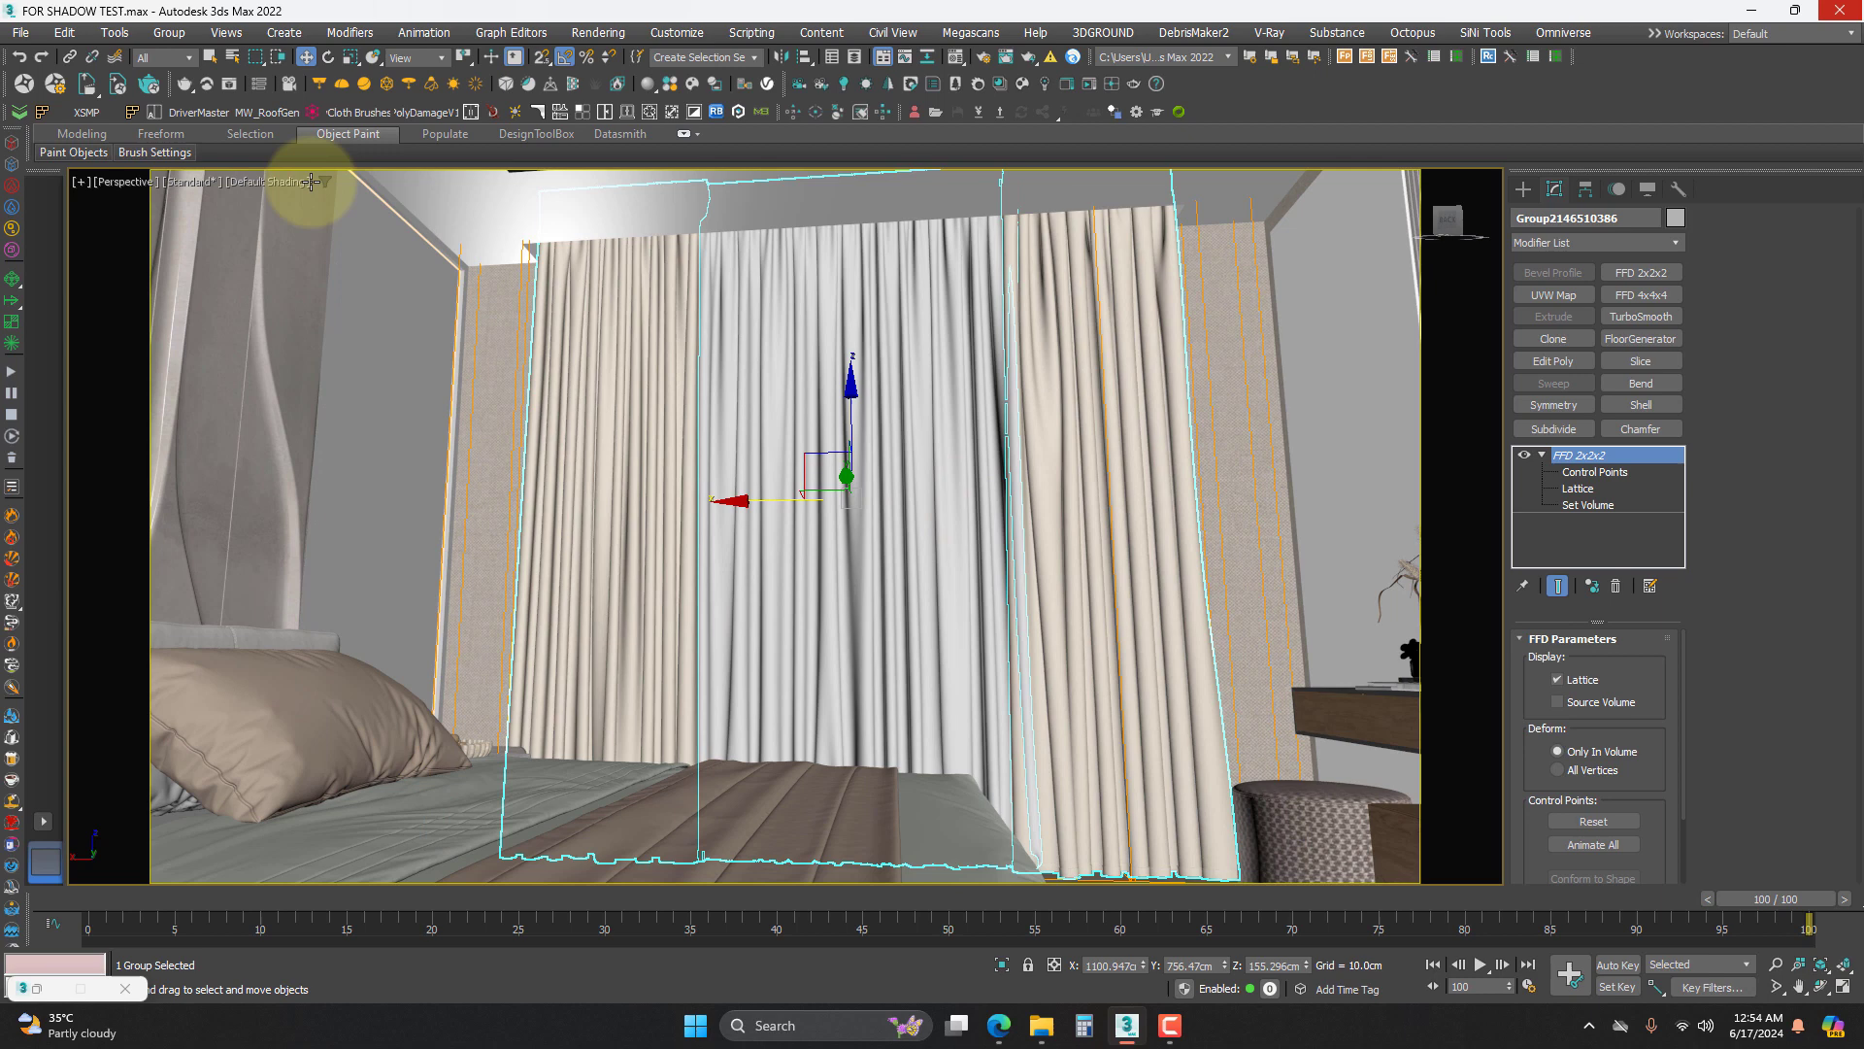
click(168, 42)
click(249, 95)
click(889, 421)
right_click(887, 391)
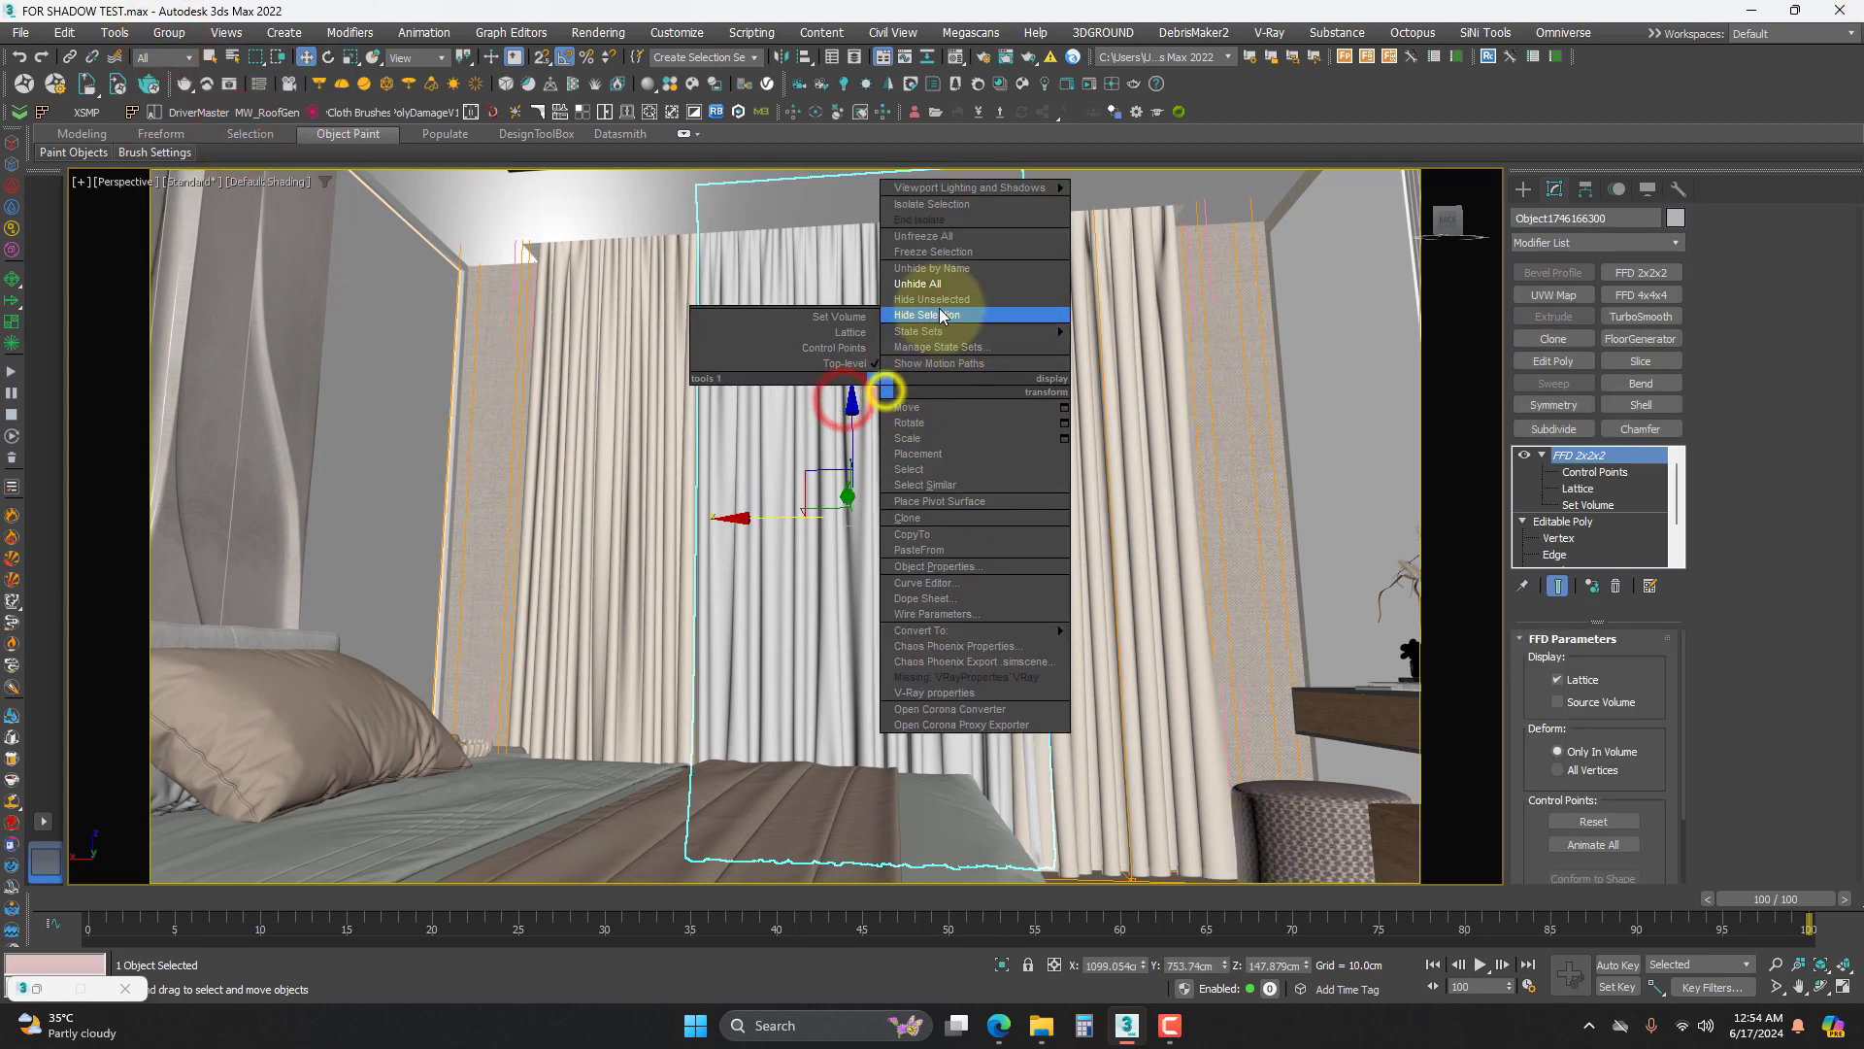
click(939, 318)
- Create a plane about 330 cm long and 419 cm wide on the ground outside the bedroom window
alt+middle_drag(999, 353, 841, 495)
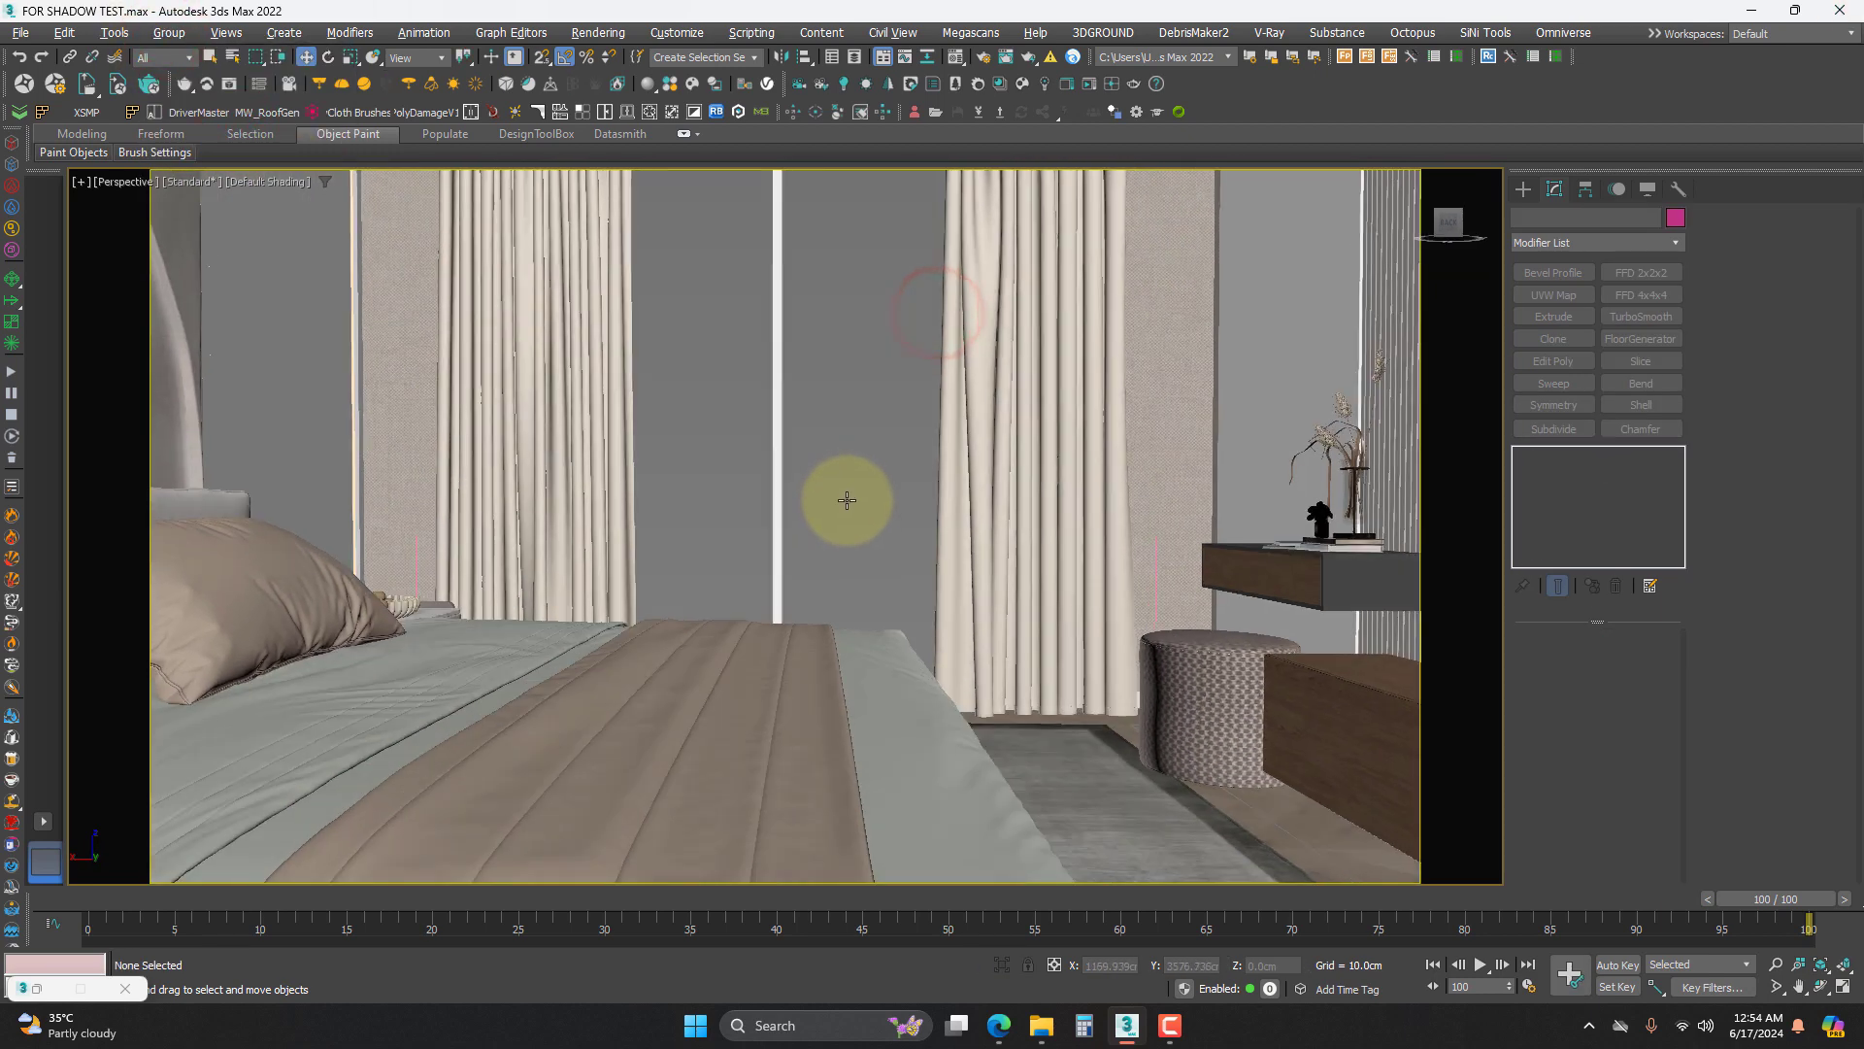
click(830, 390)
scroll(844, 543, down, 8)
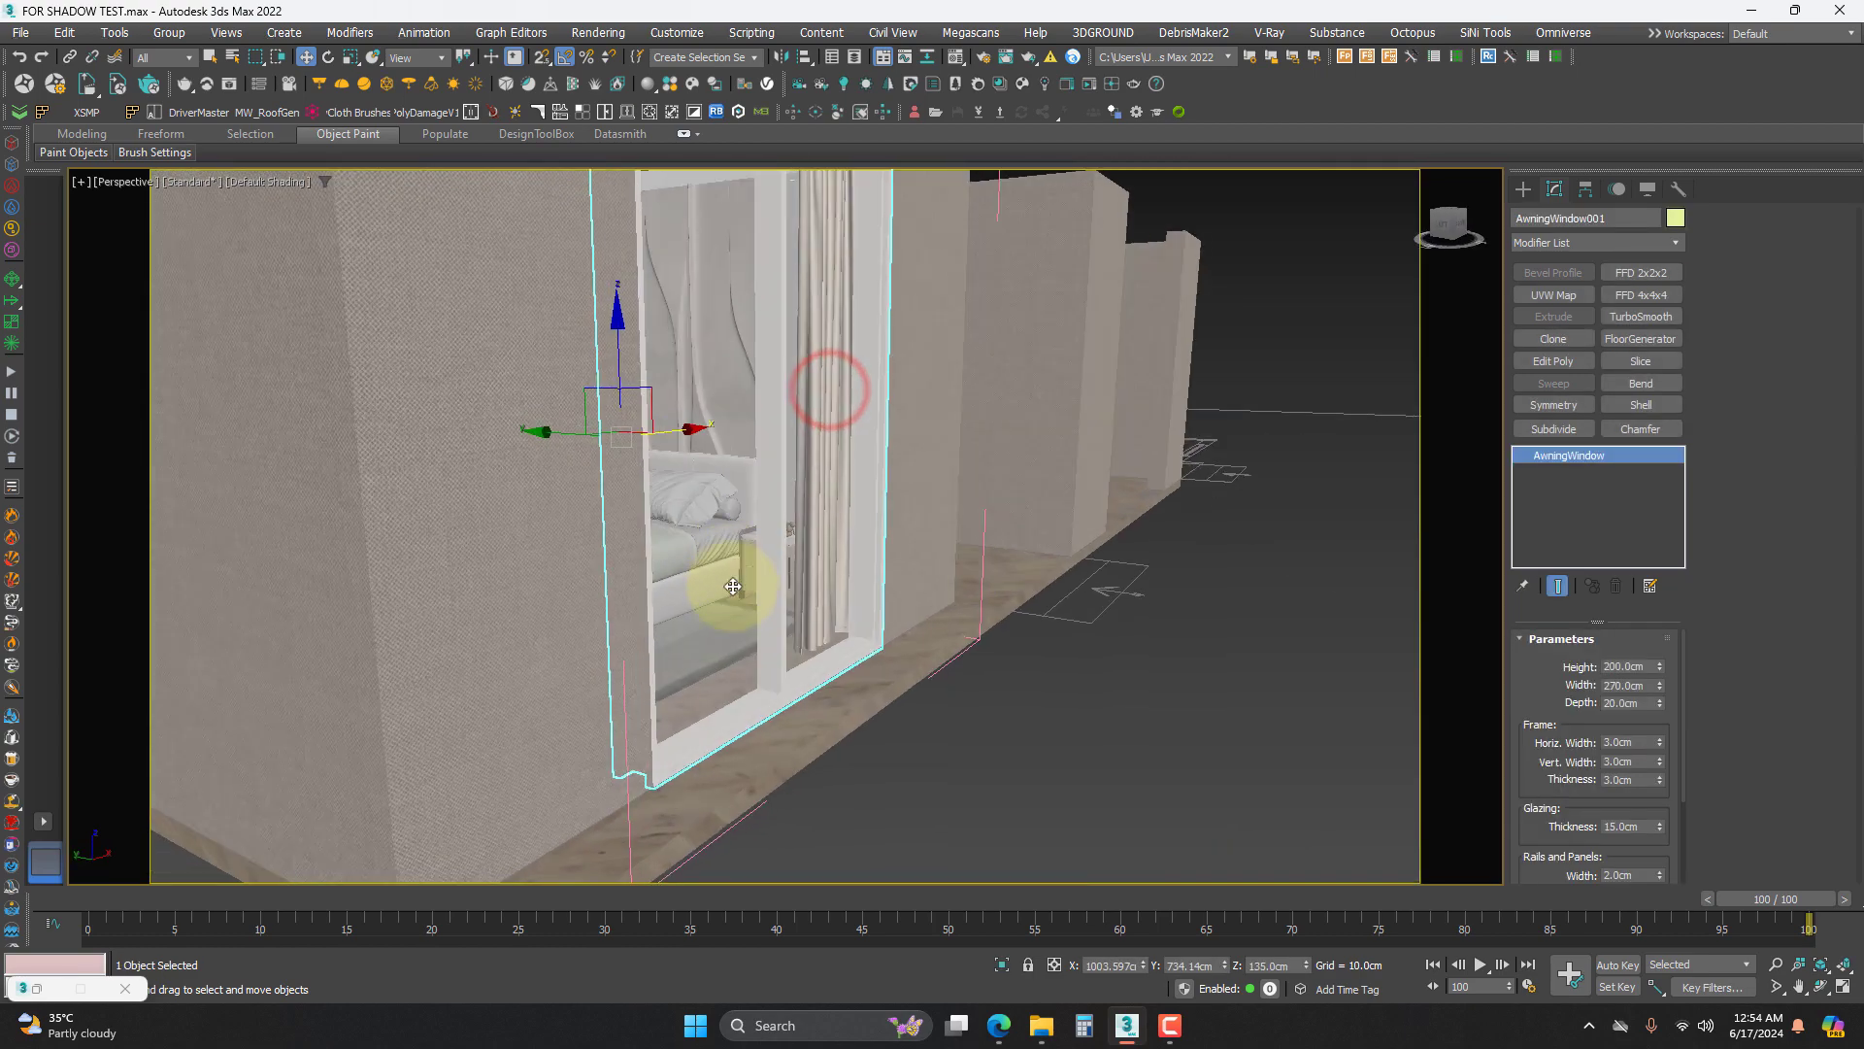
middle_drag(843, 650, 702, 649)
click(1524, 188)
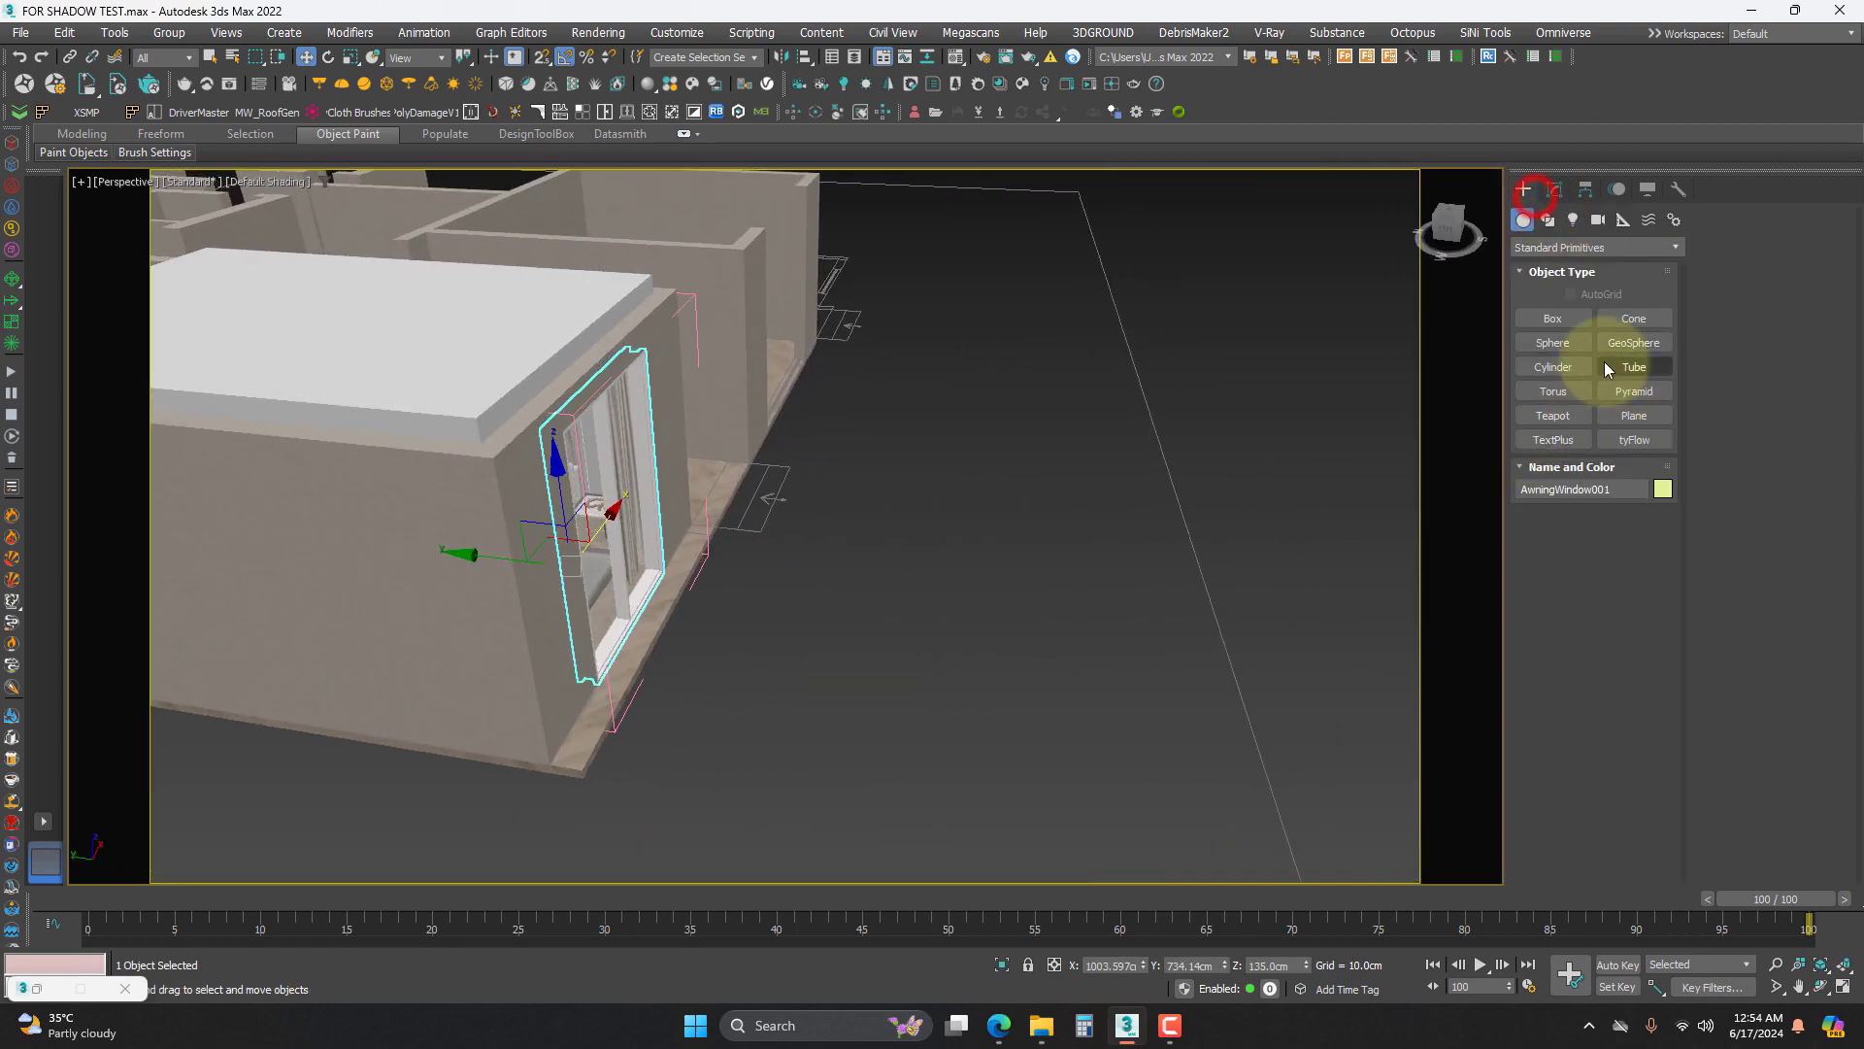
click(1634, 416)
drag(791, 564, 1169, 890)
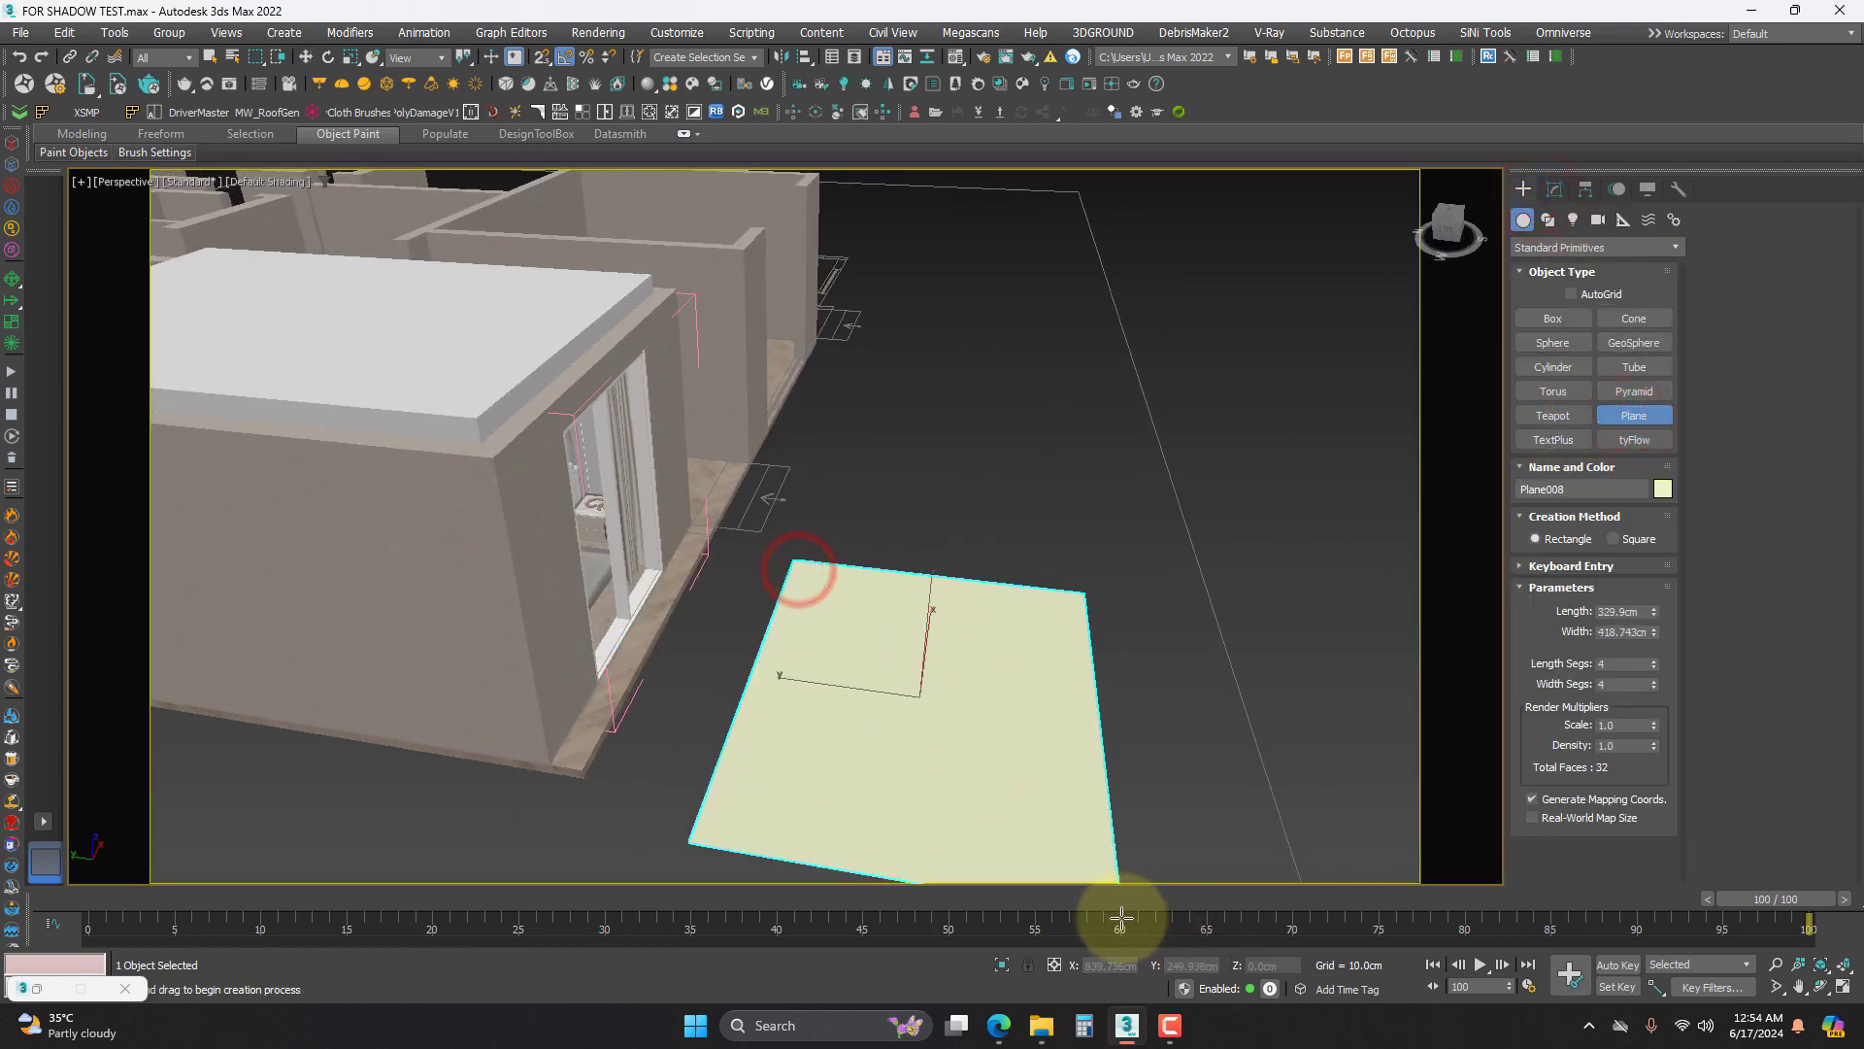
middle_drag(1123, 912, 987, 696)
- Switch to File Explorer and open the tree1 folder inside TREE 1 of PLANTS SHADOW TEXTURE in a maximized window
mouse_move(1042, 1025)
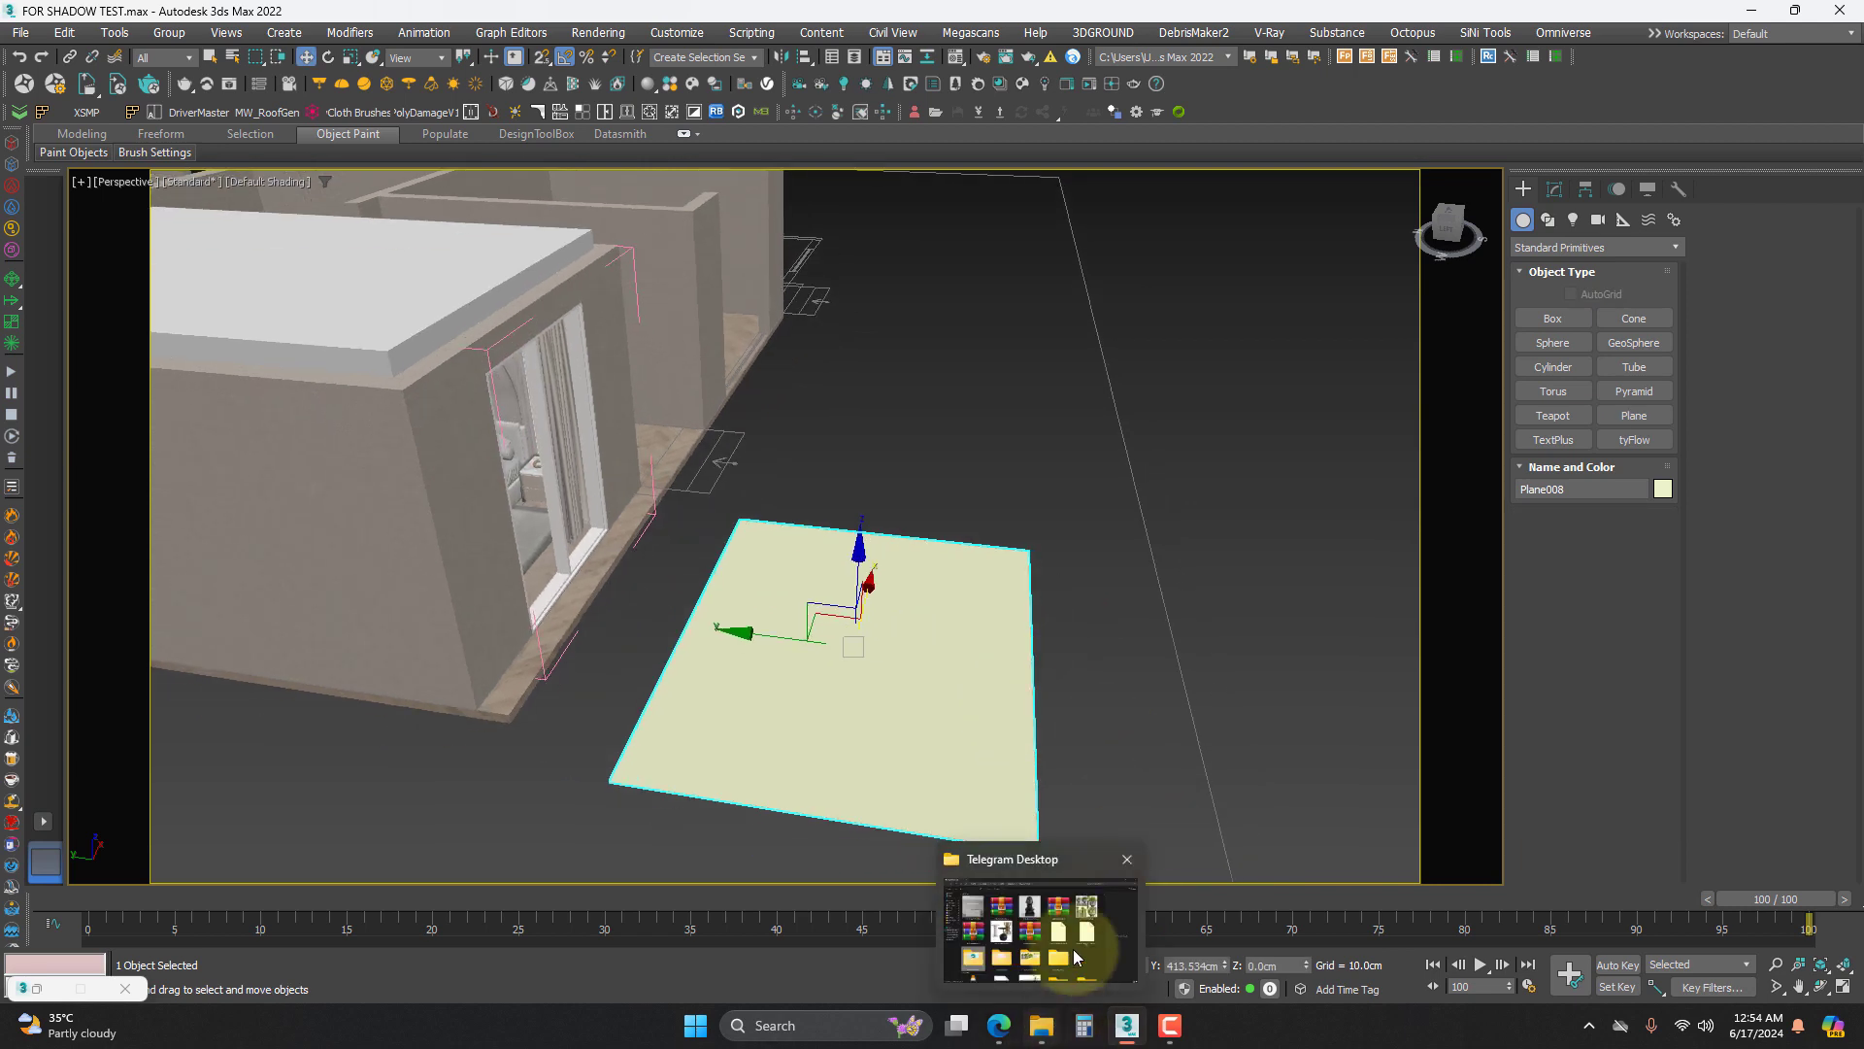
click(1073, 940)
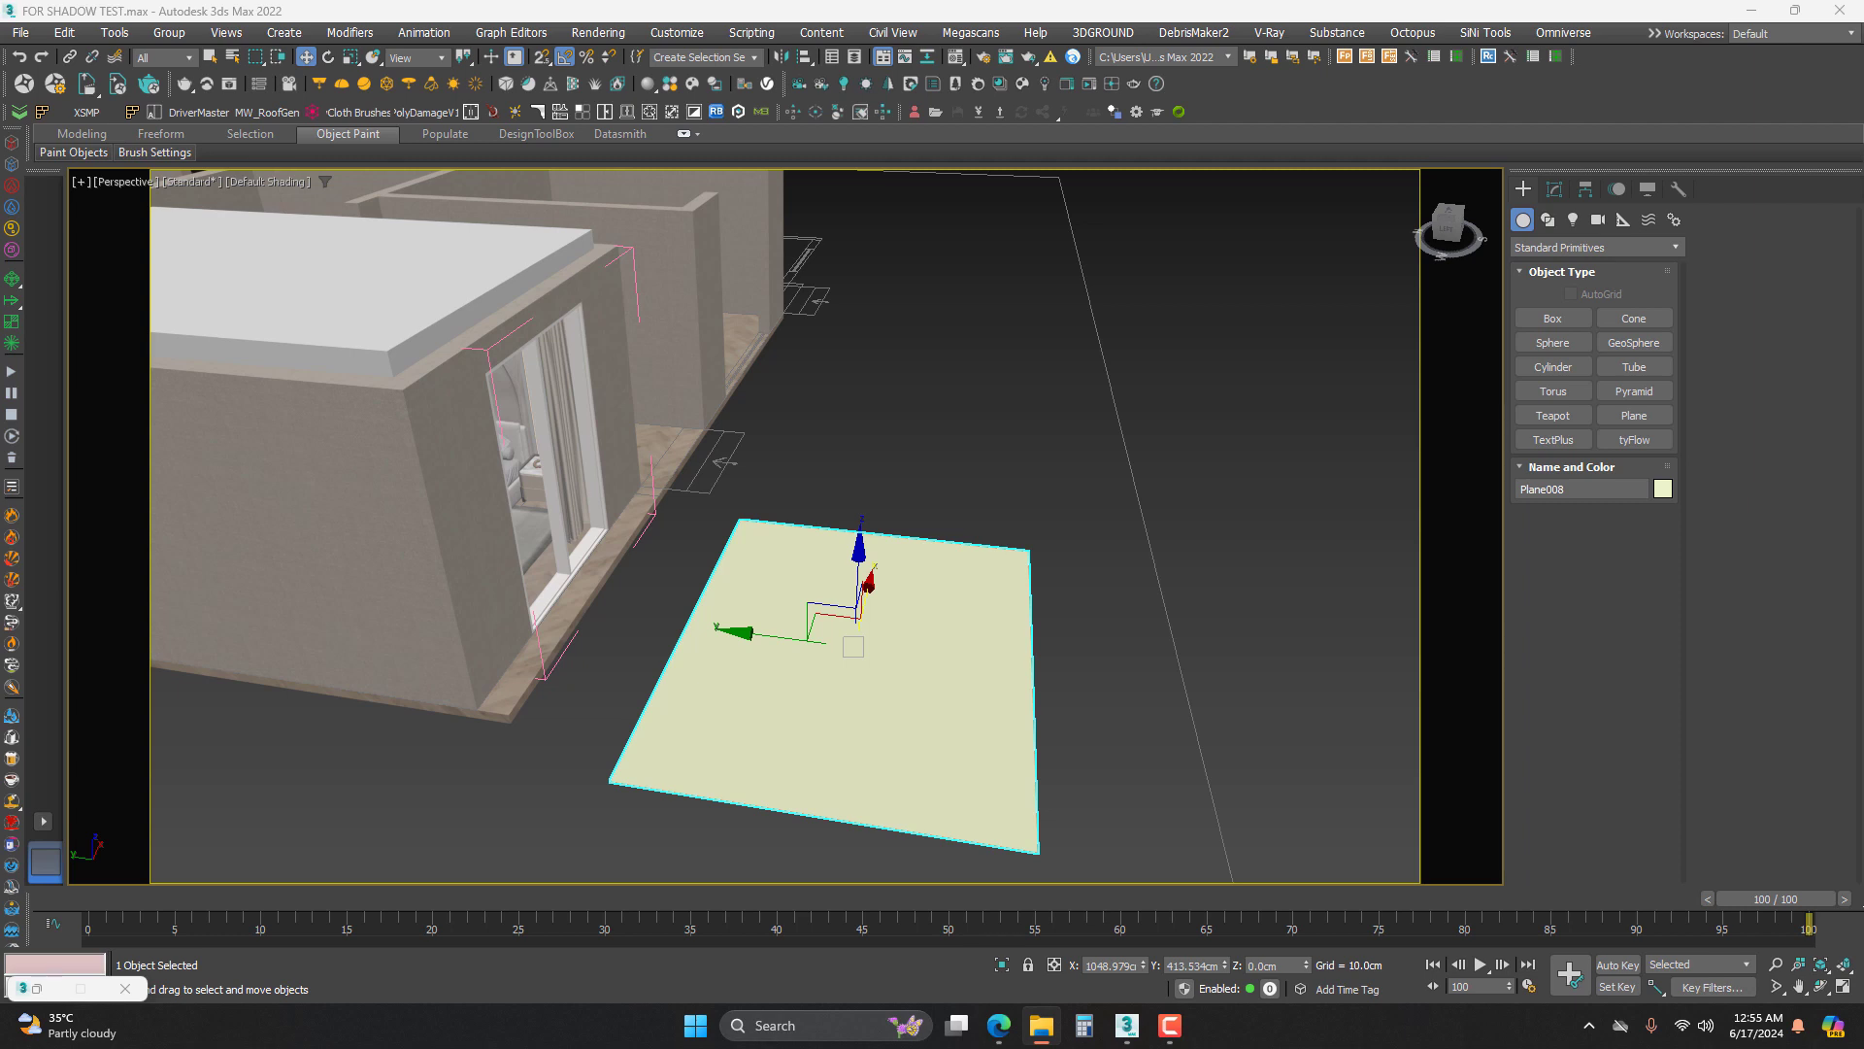
middle_drag(796, 577, 762, 566)
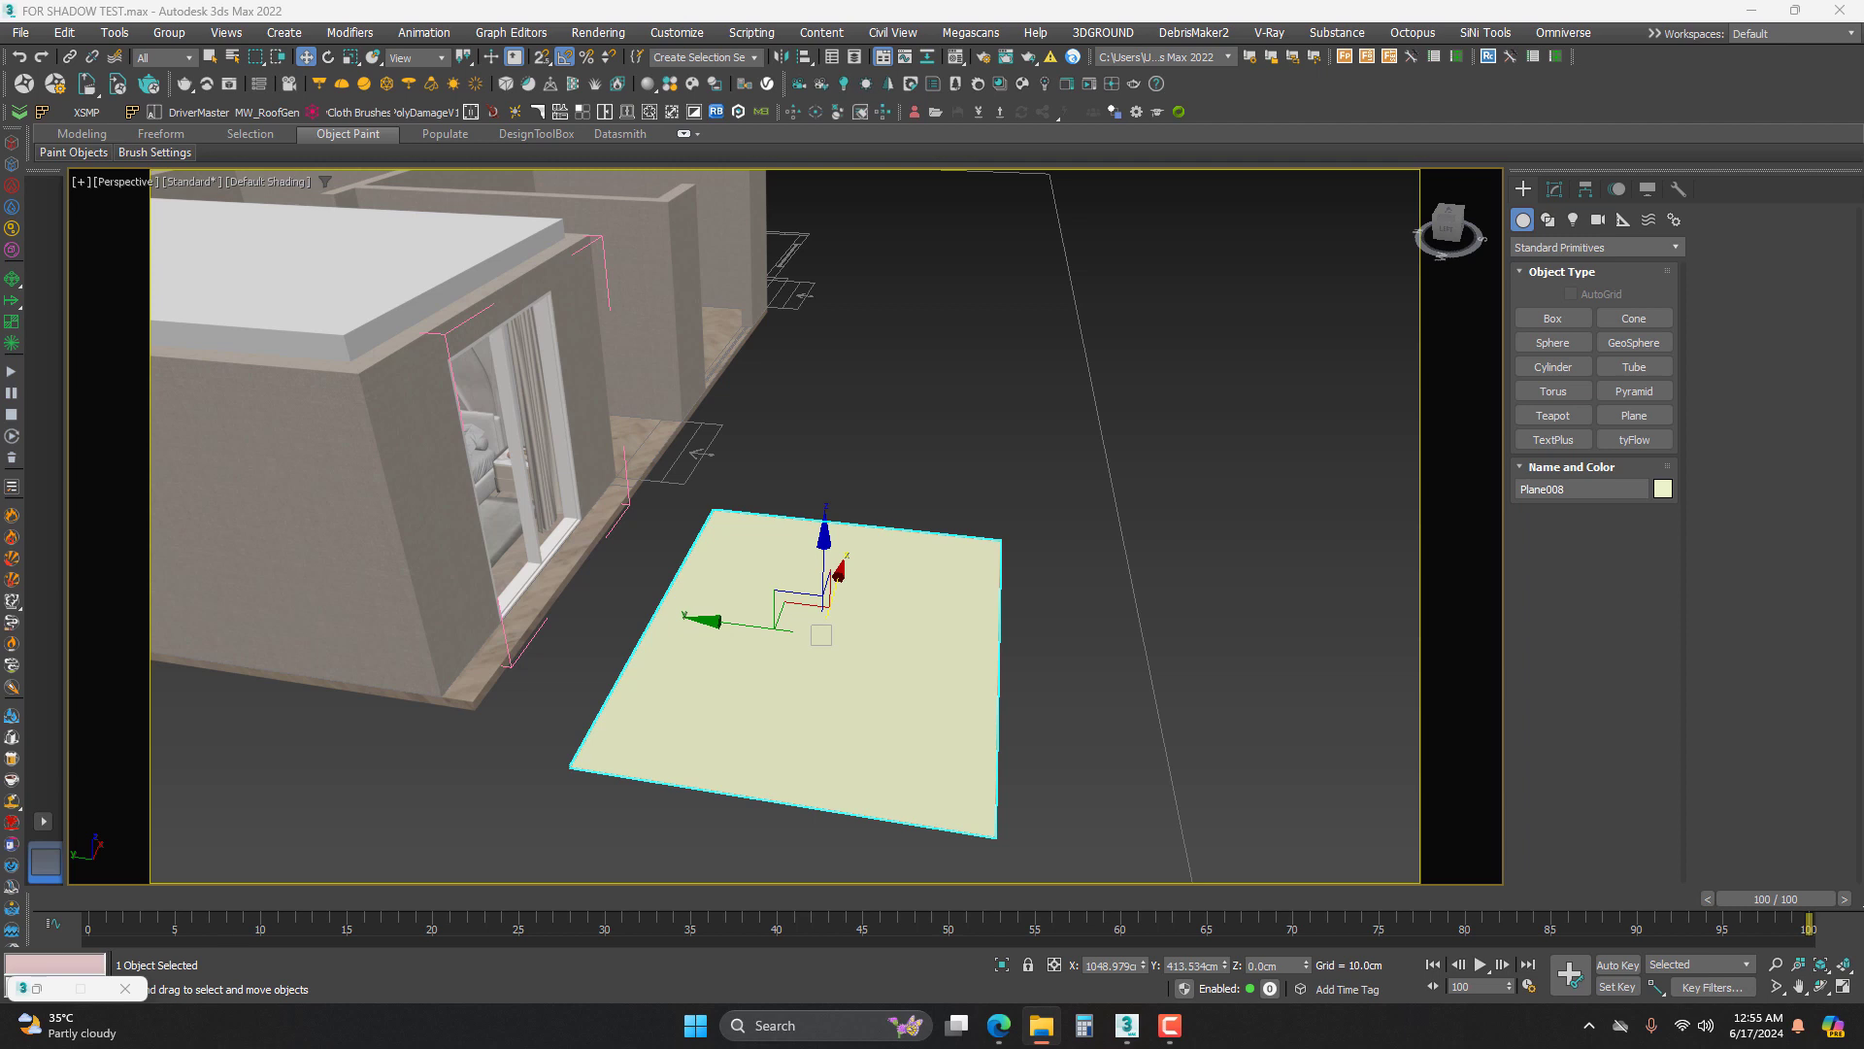
drag(1863, 49, 889, 118)
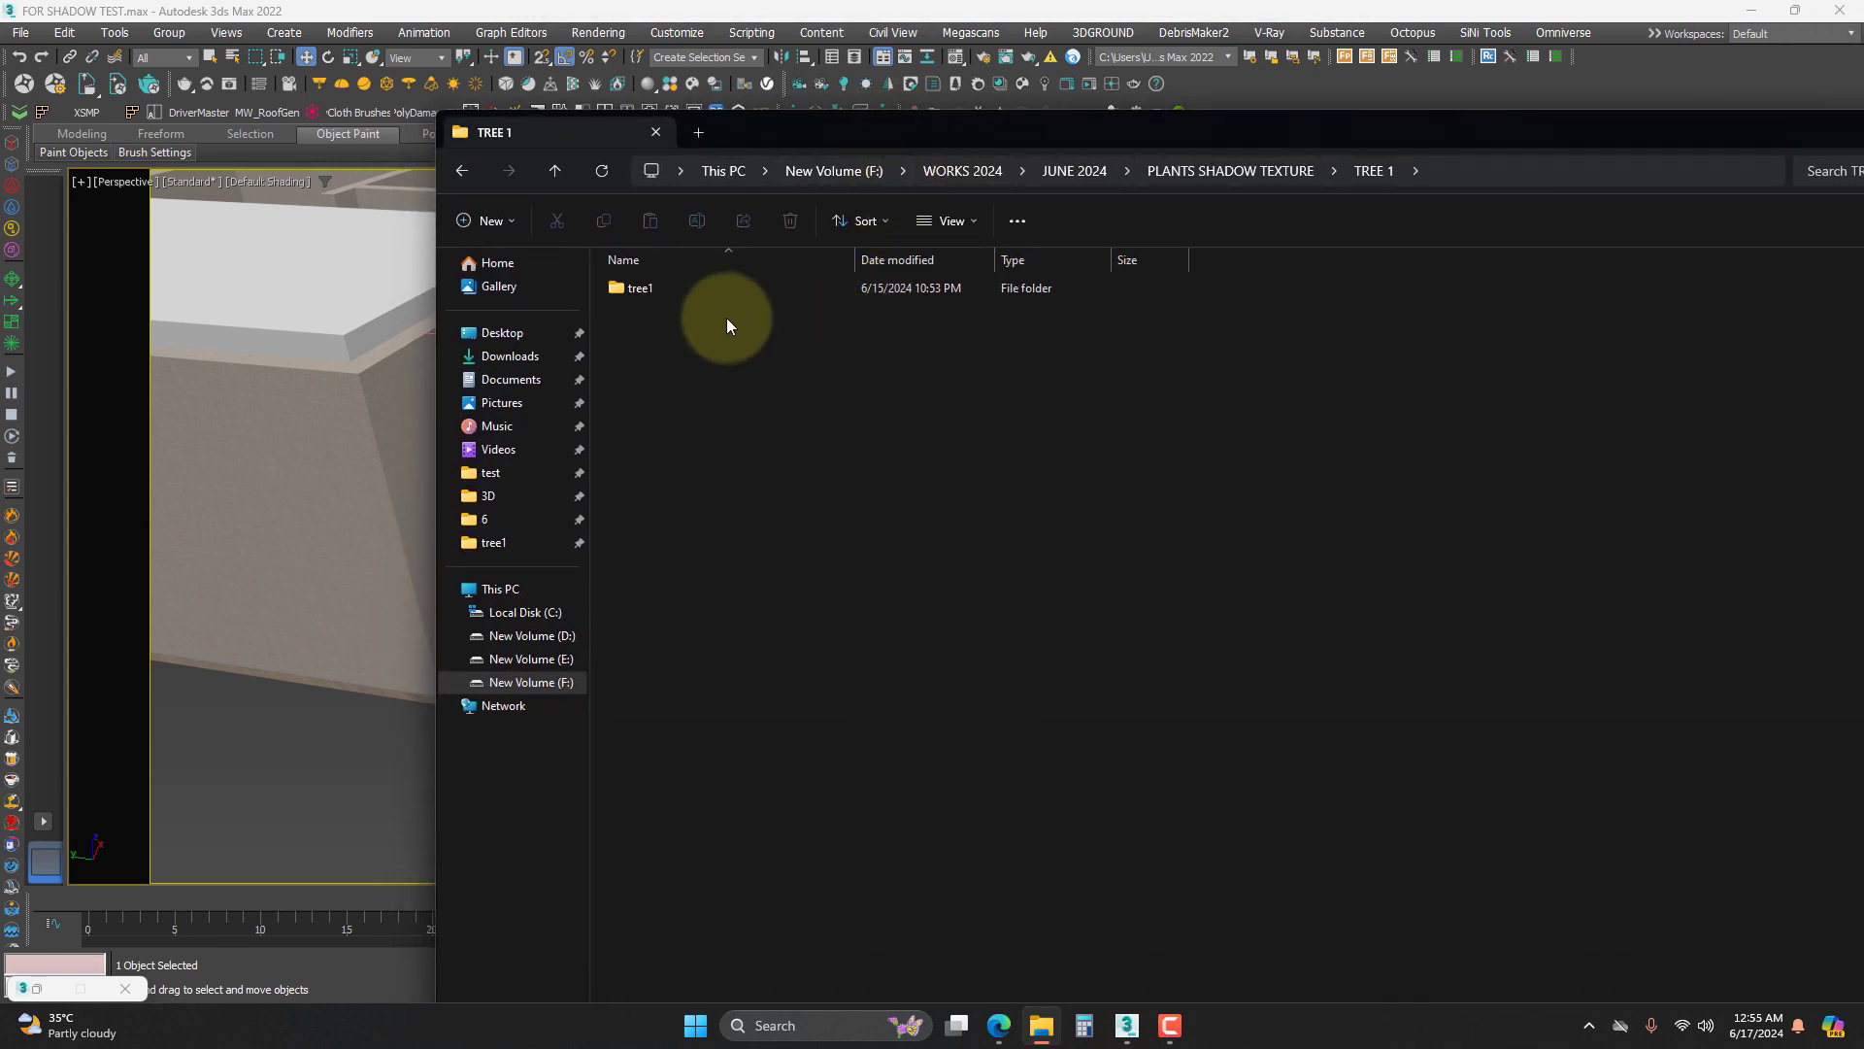
double_click(699, 288)
double_click(1523, 131)
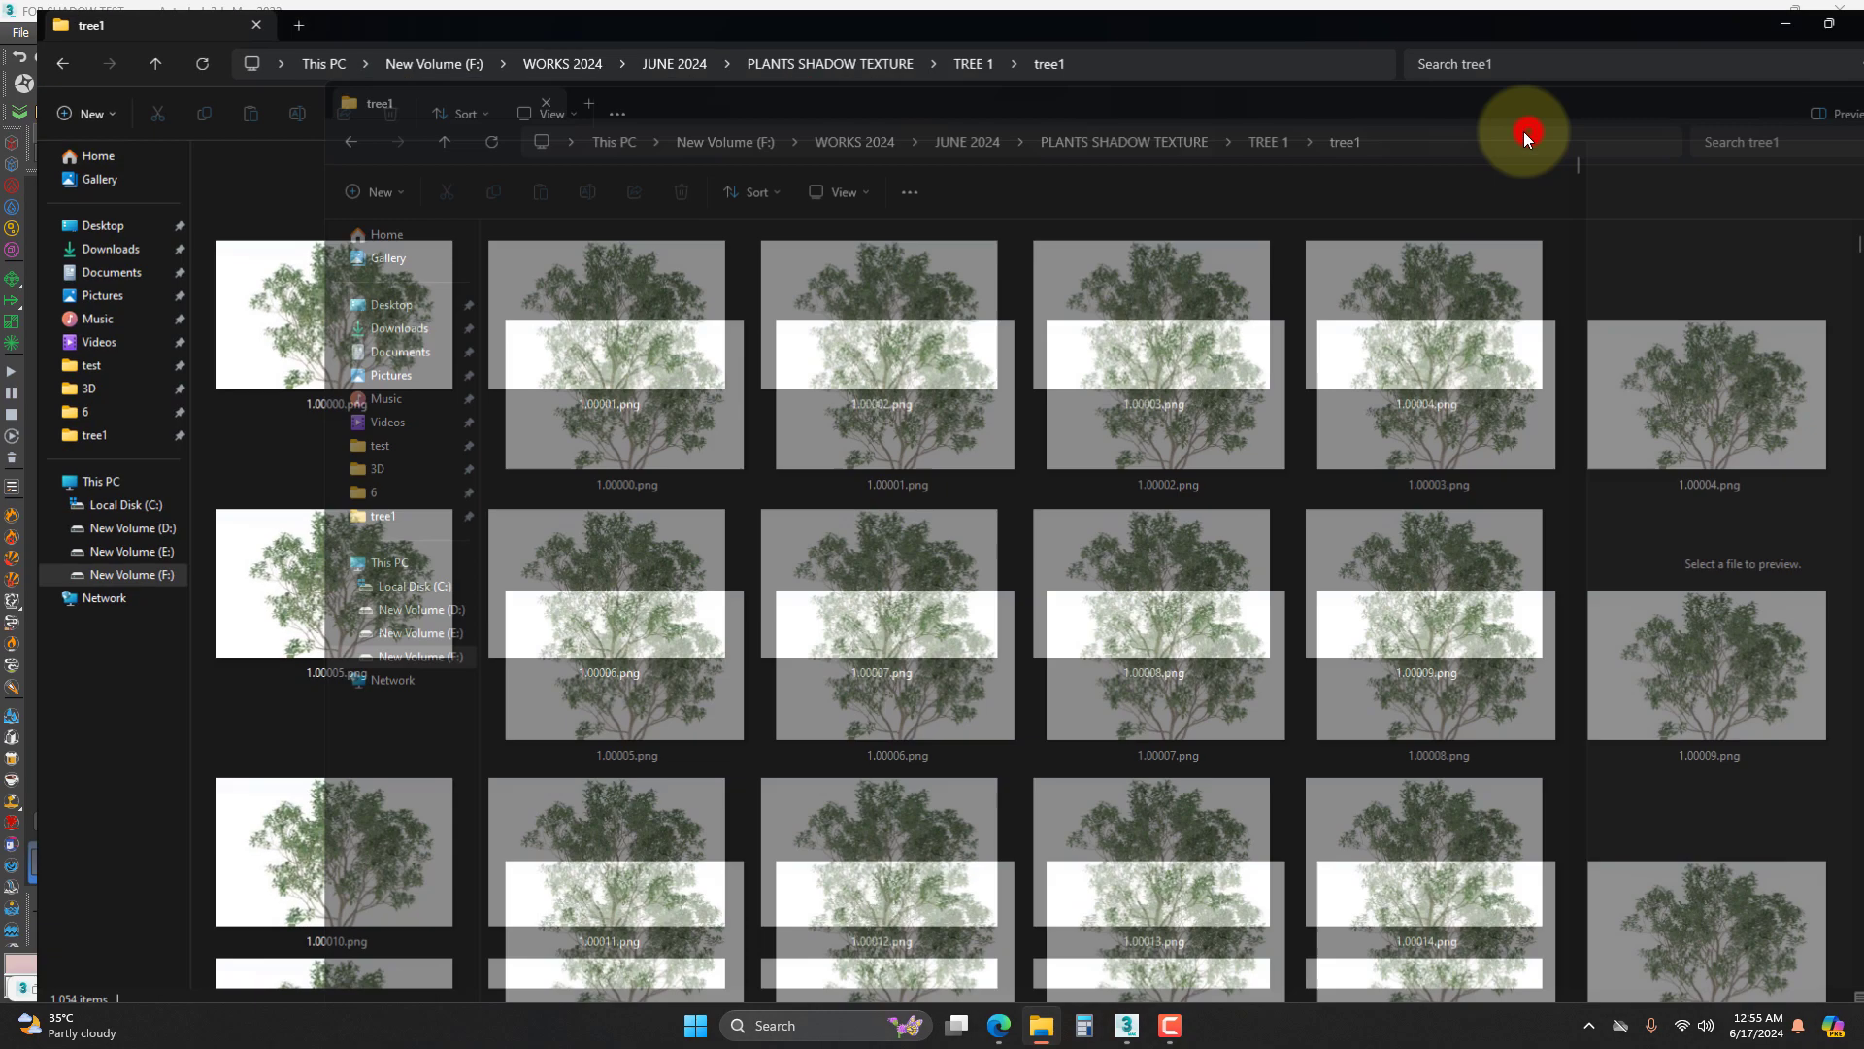
- Open the image 1.00000.png with Chaos Player in a maximized window
click(291, 306)
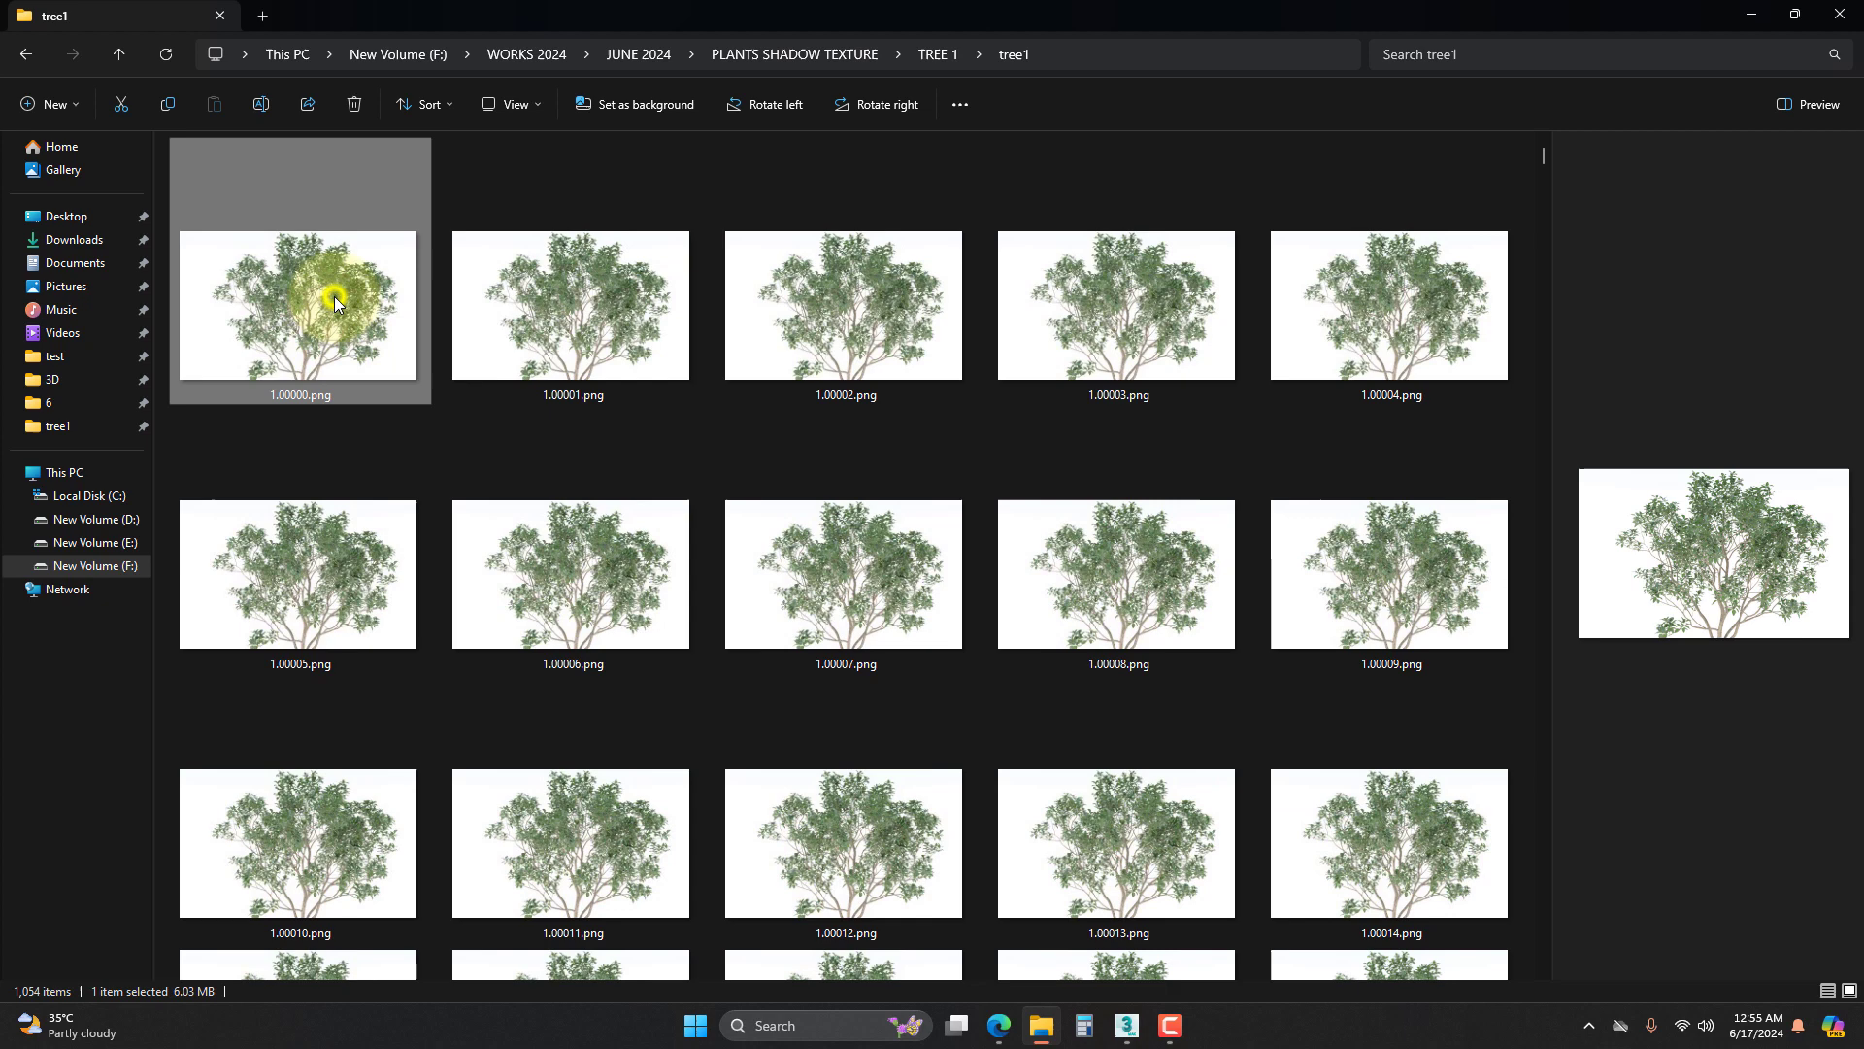
right_click(334, 295)
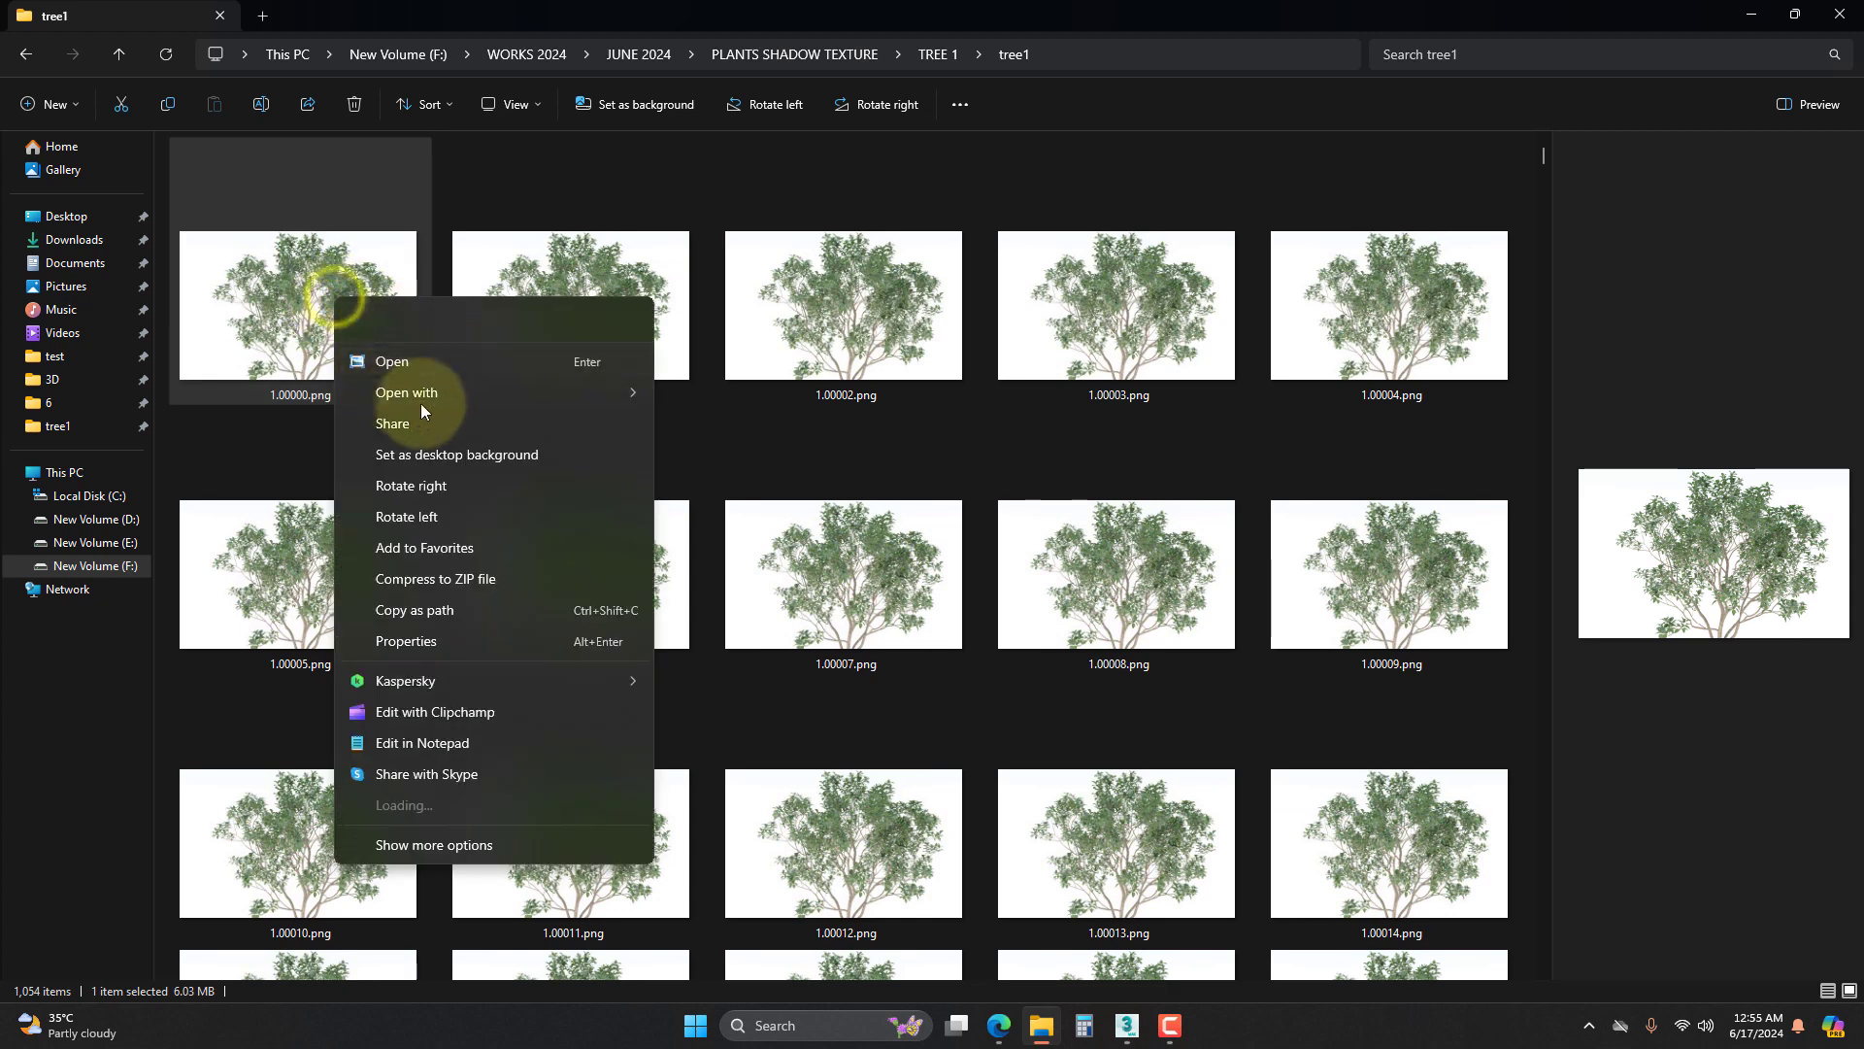
click(633, 392)
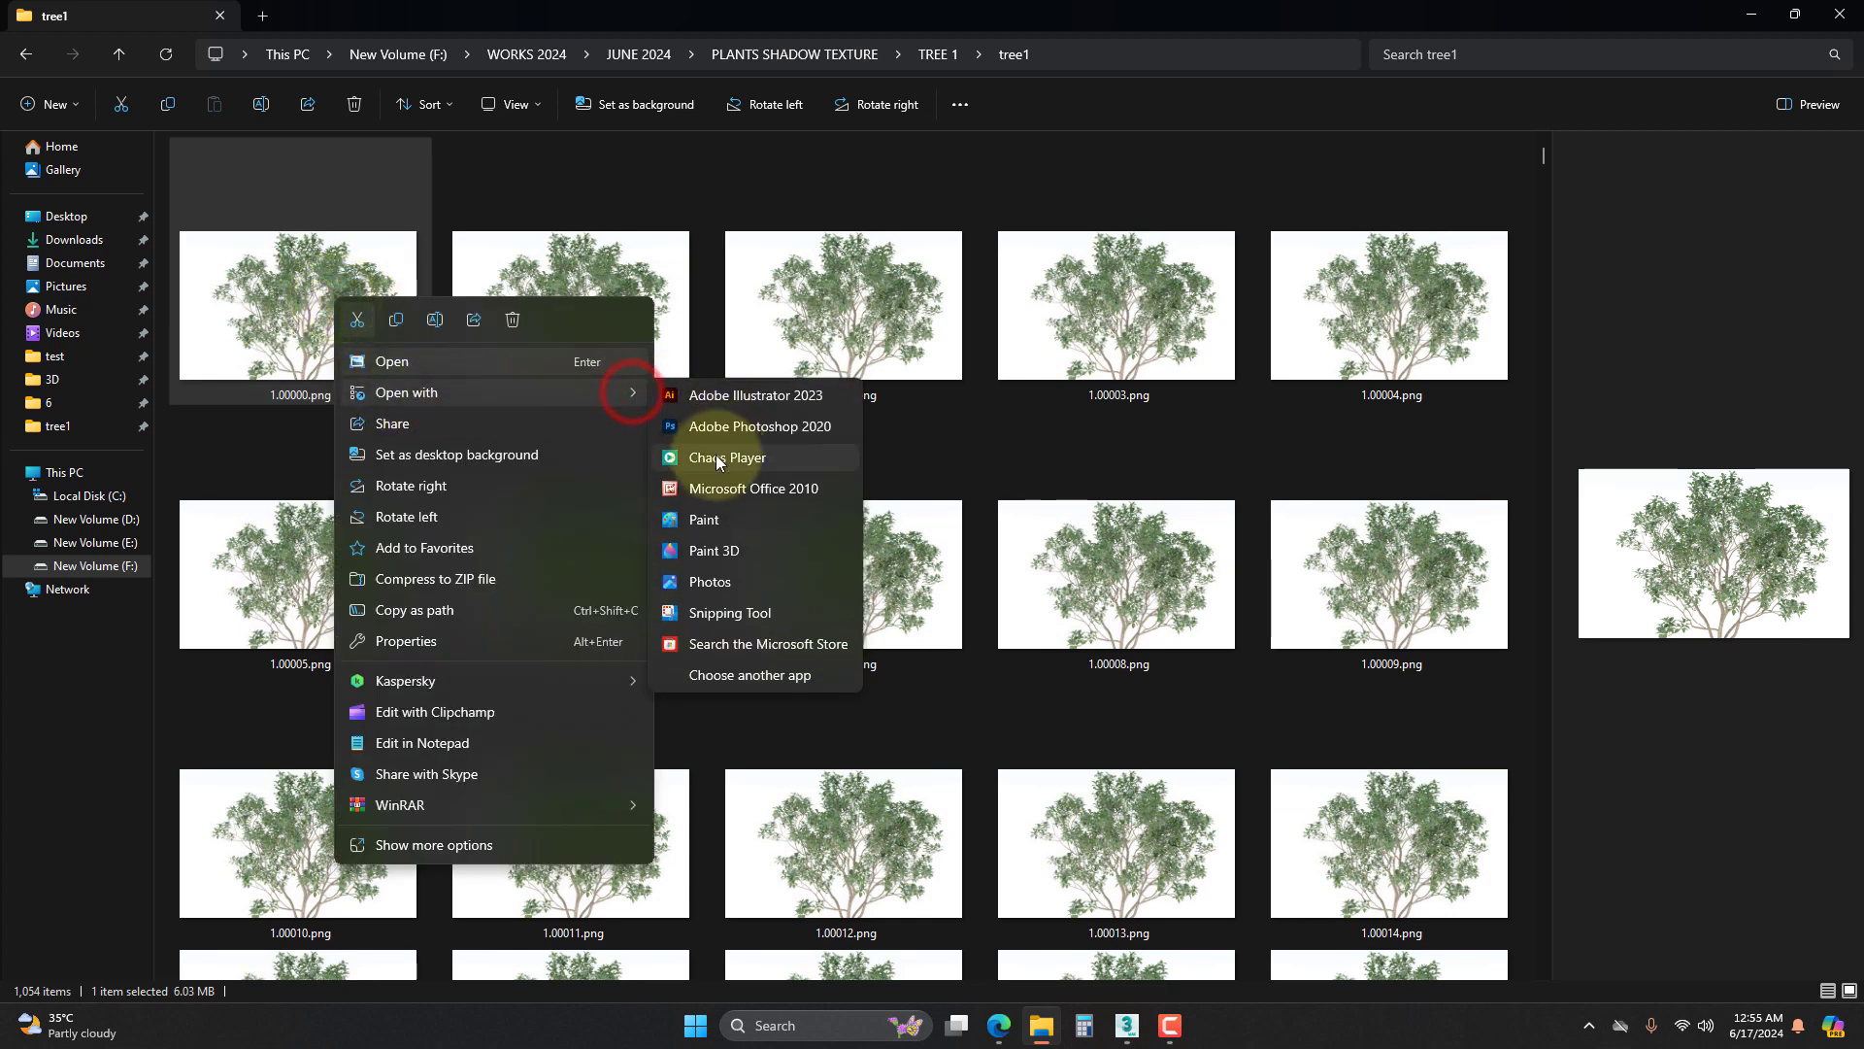
click(716, 454)
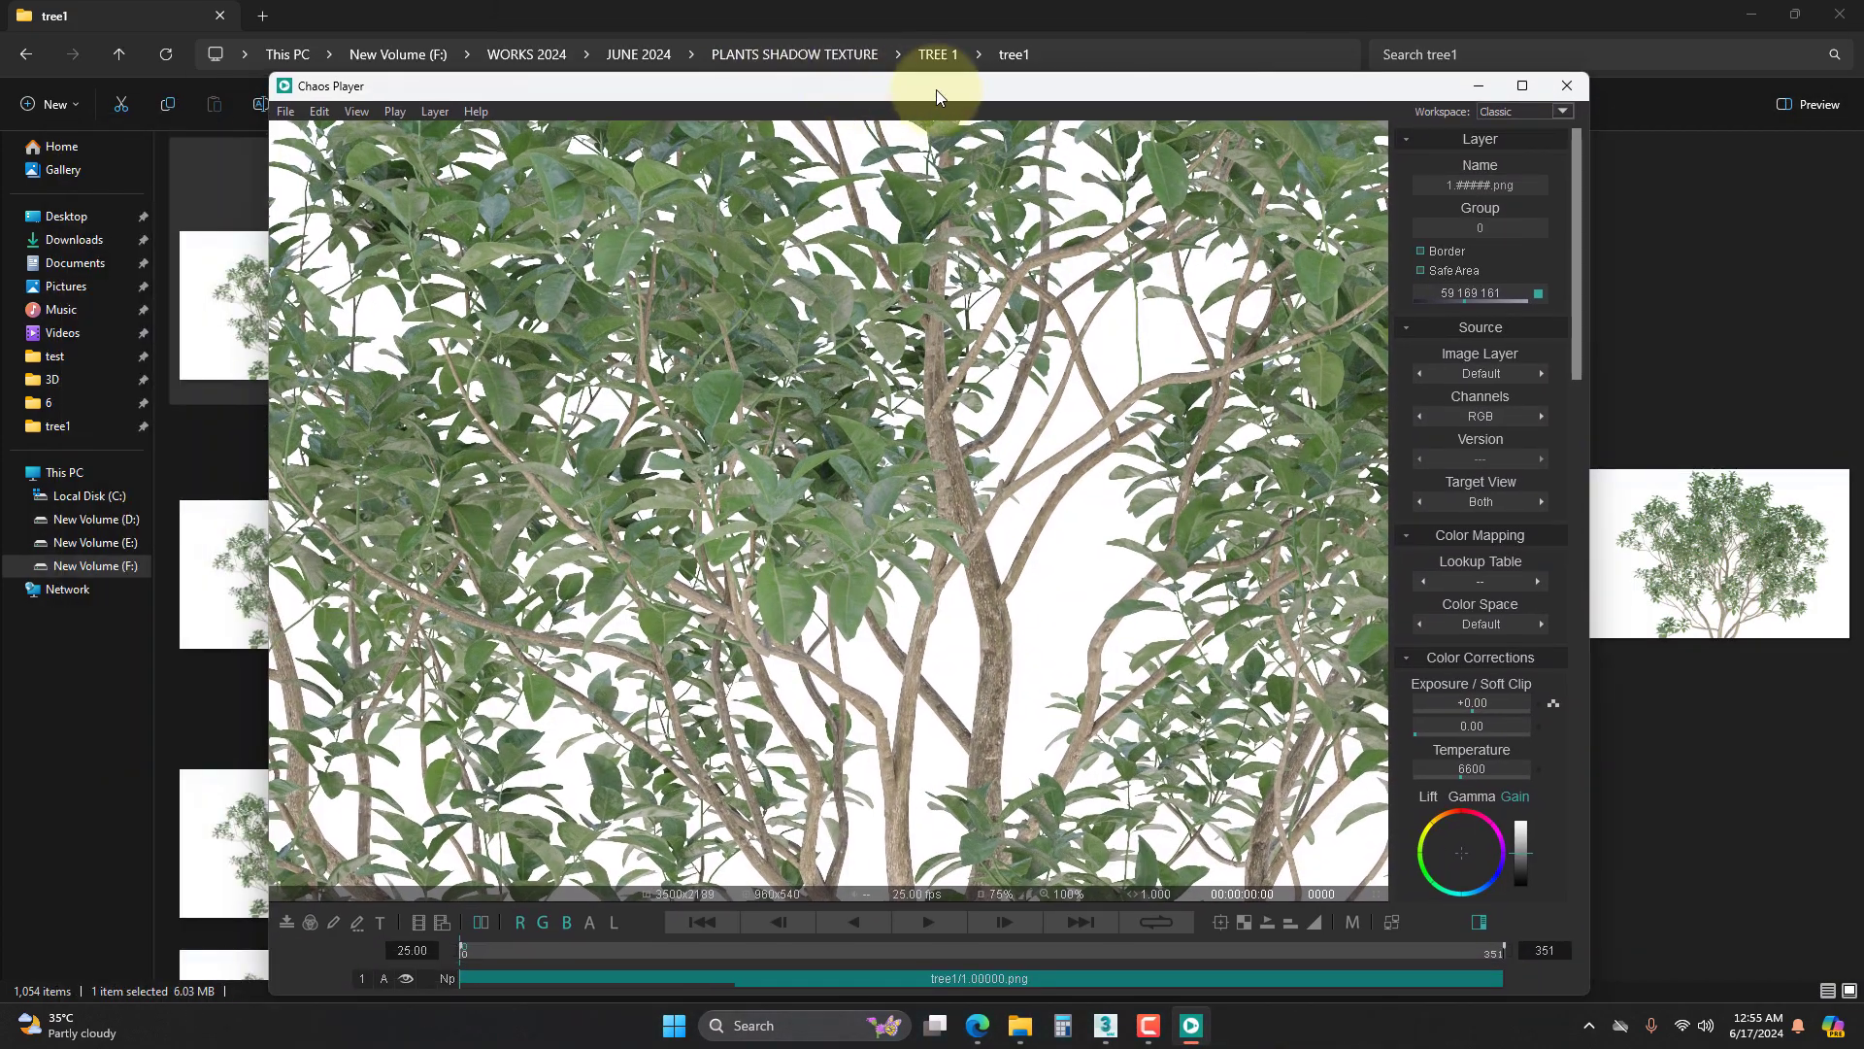
double_click(936, 80)
- Fit the colour tree frame to the view, play the image sequence to examine its motion, and close the player
right_click(814, 451)
click(894, 462)
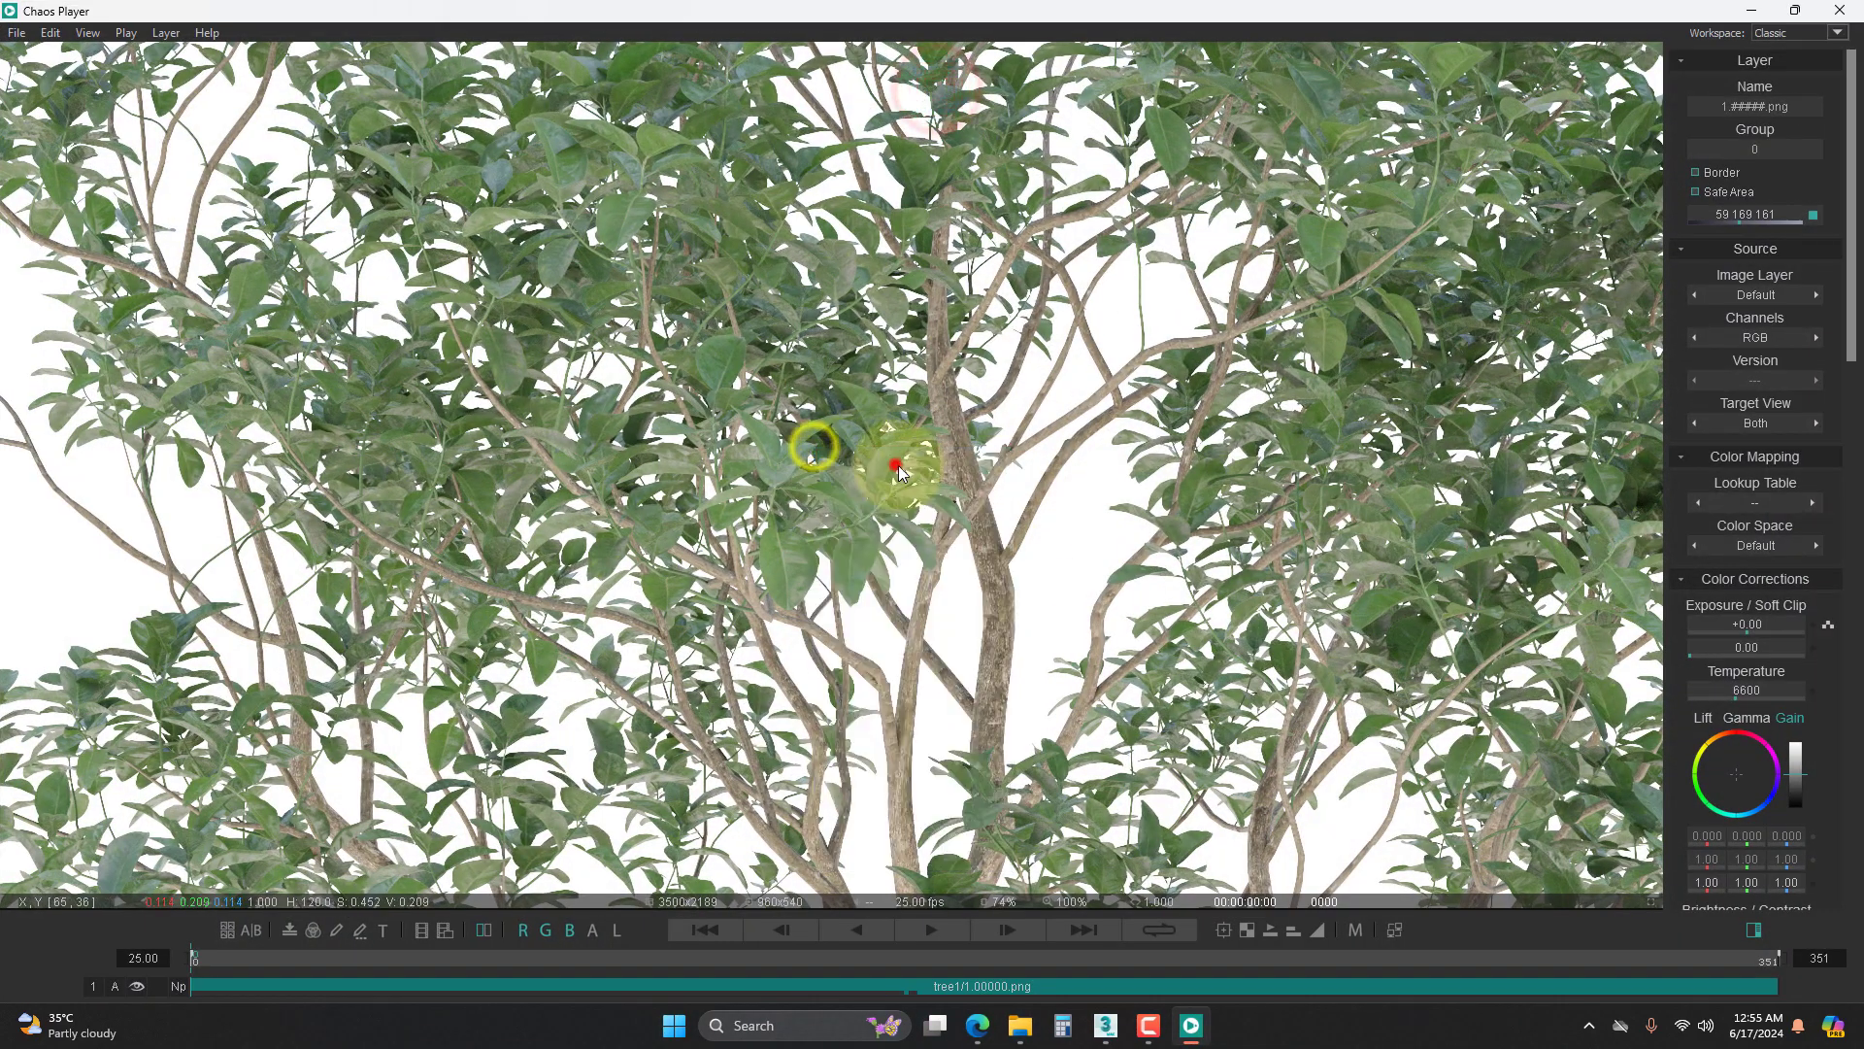
click(931, 938)
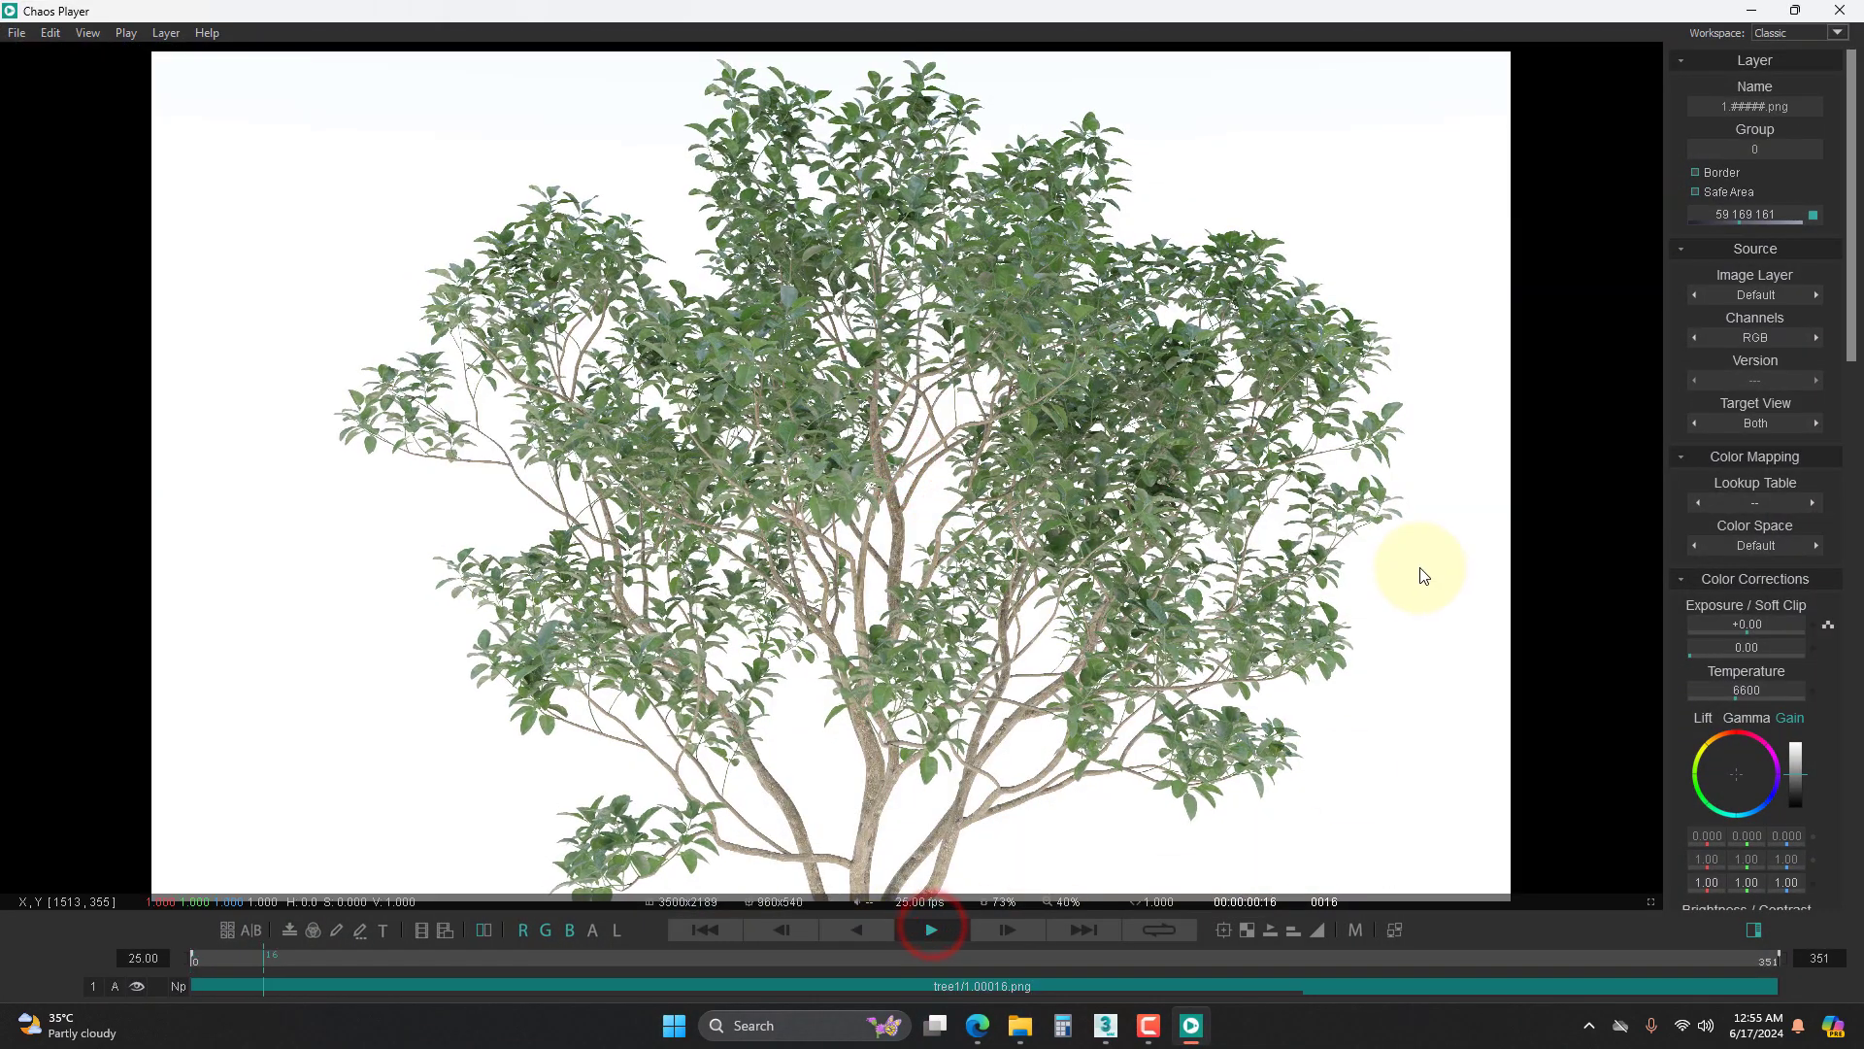
scroll(876, 520, up, 5)
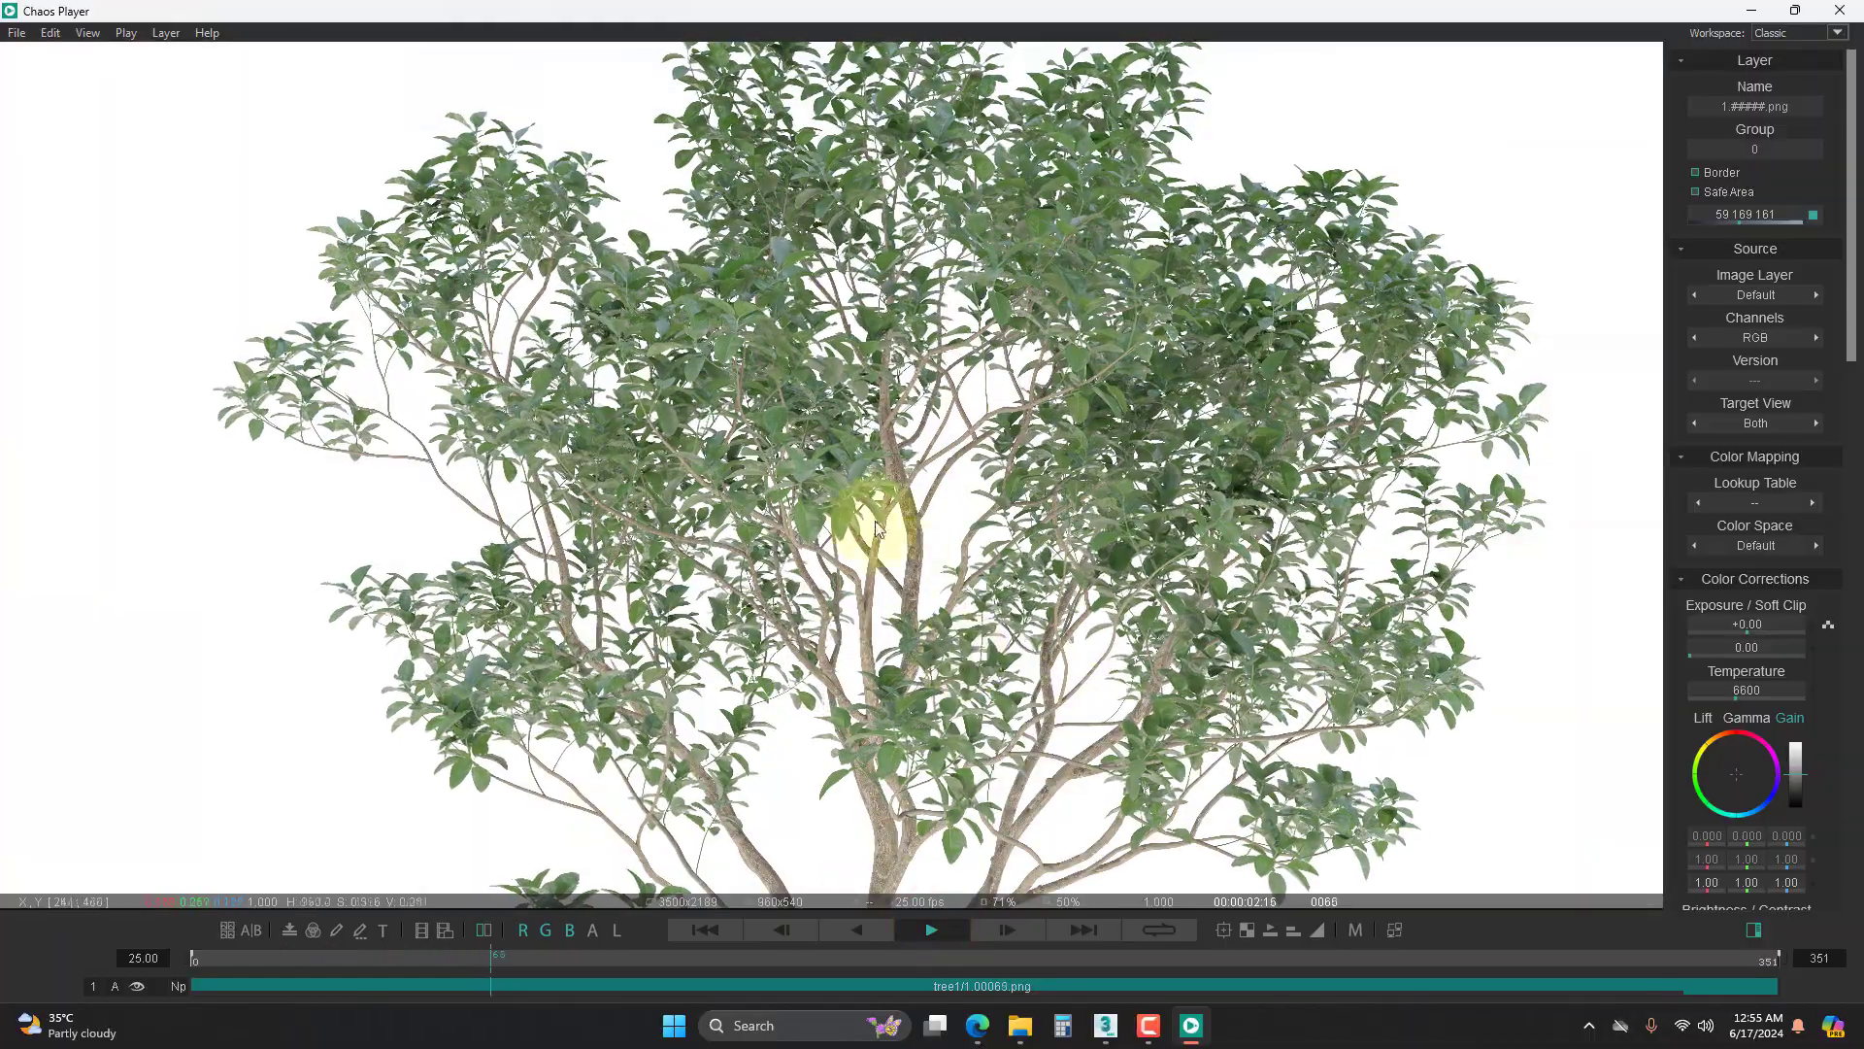
scroll(854, 503, down, 5)
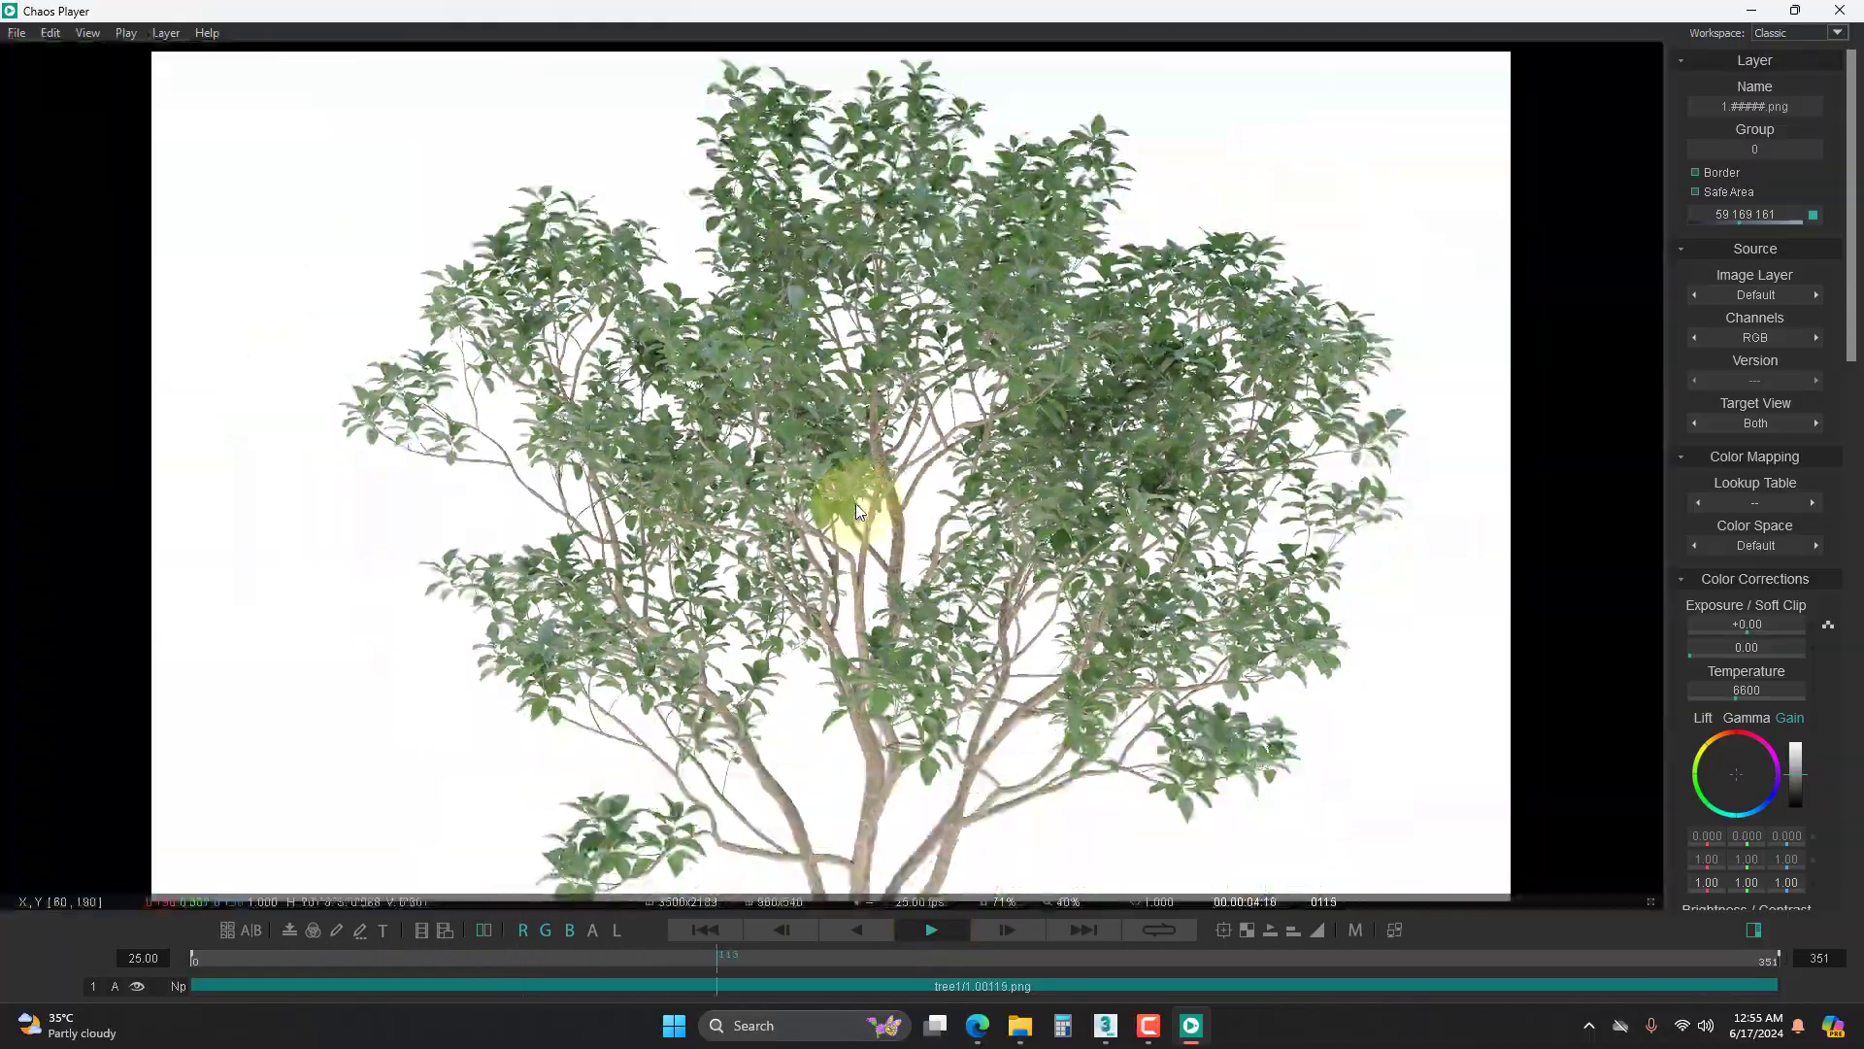
click(1840, 9)
- Find the alpha frames in the tree1 folder and open 1.Alpha.00000.png with Chaos Player
scroll(877, 457, down, 3)
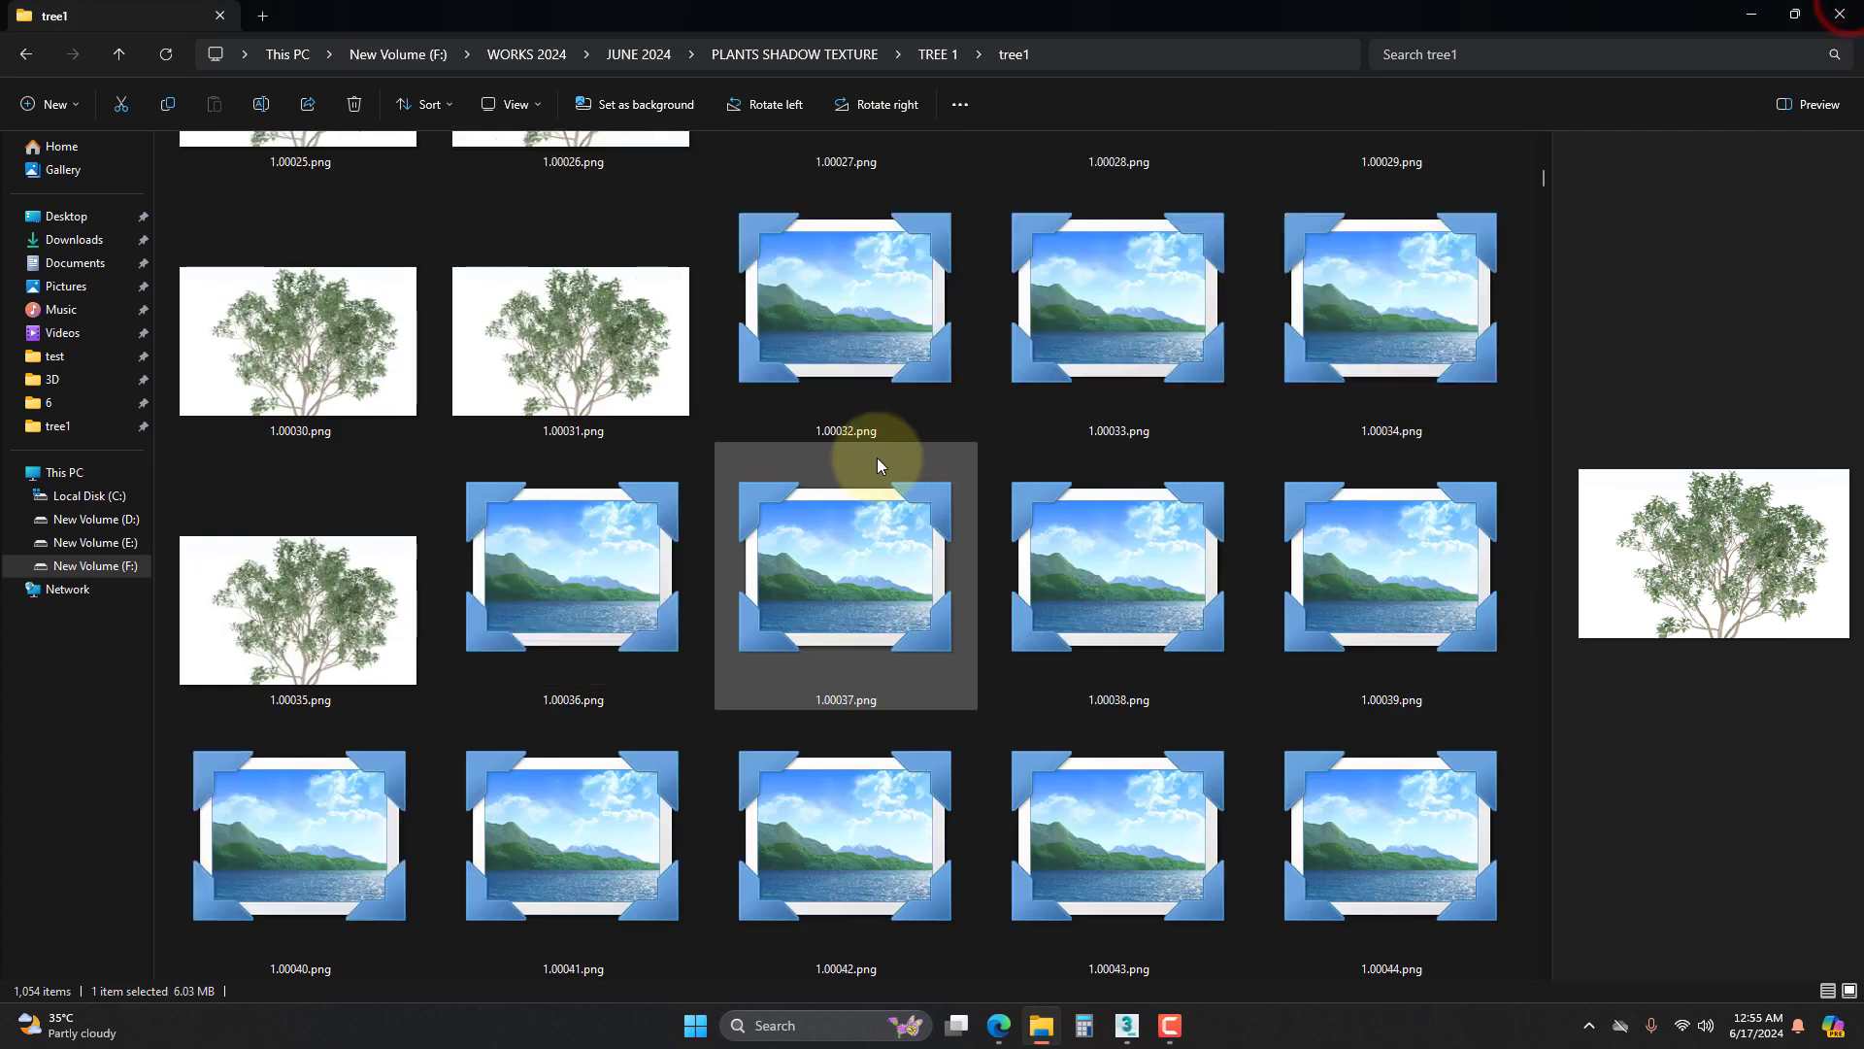
scroll(875, 459, down, 4)
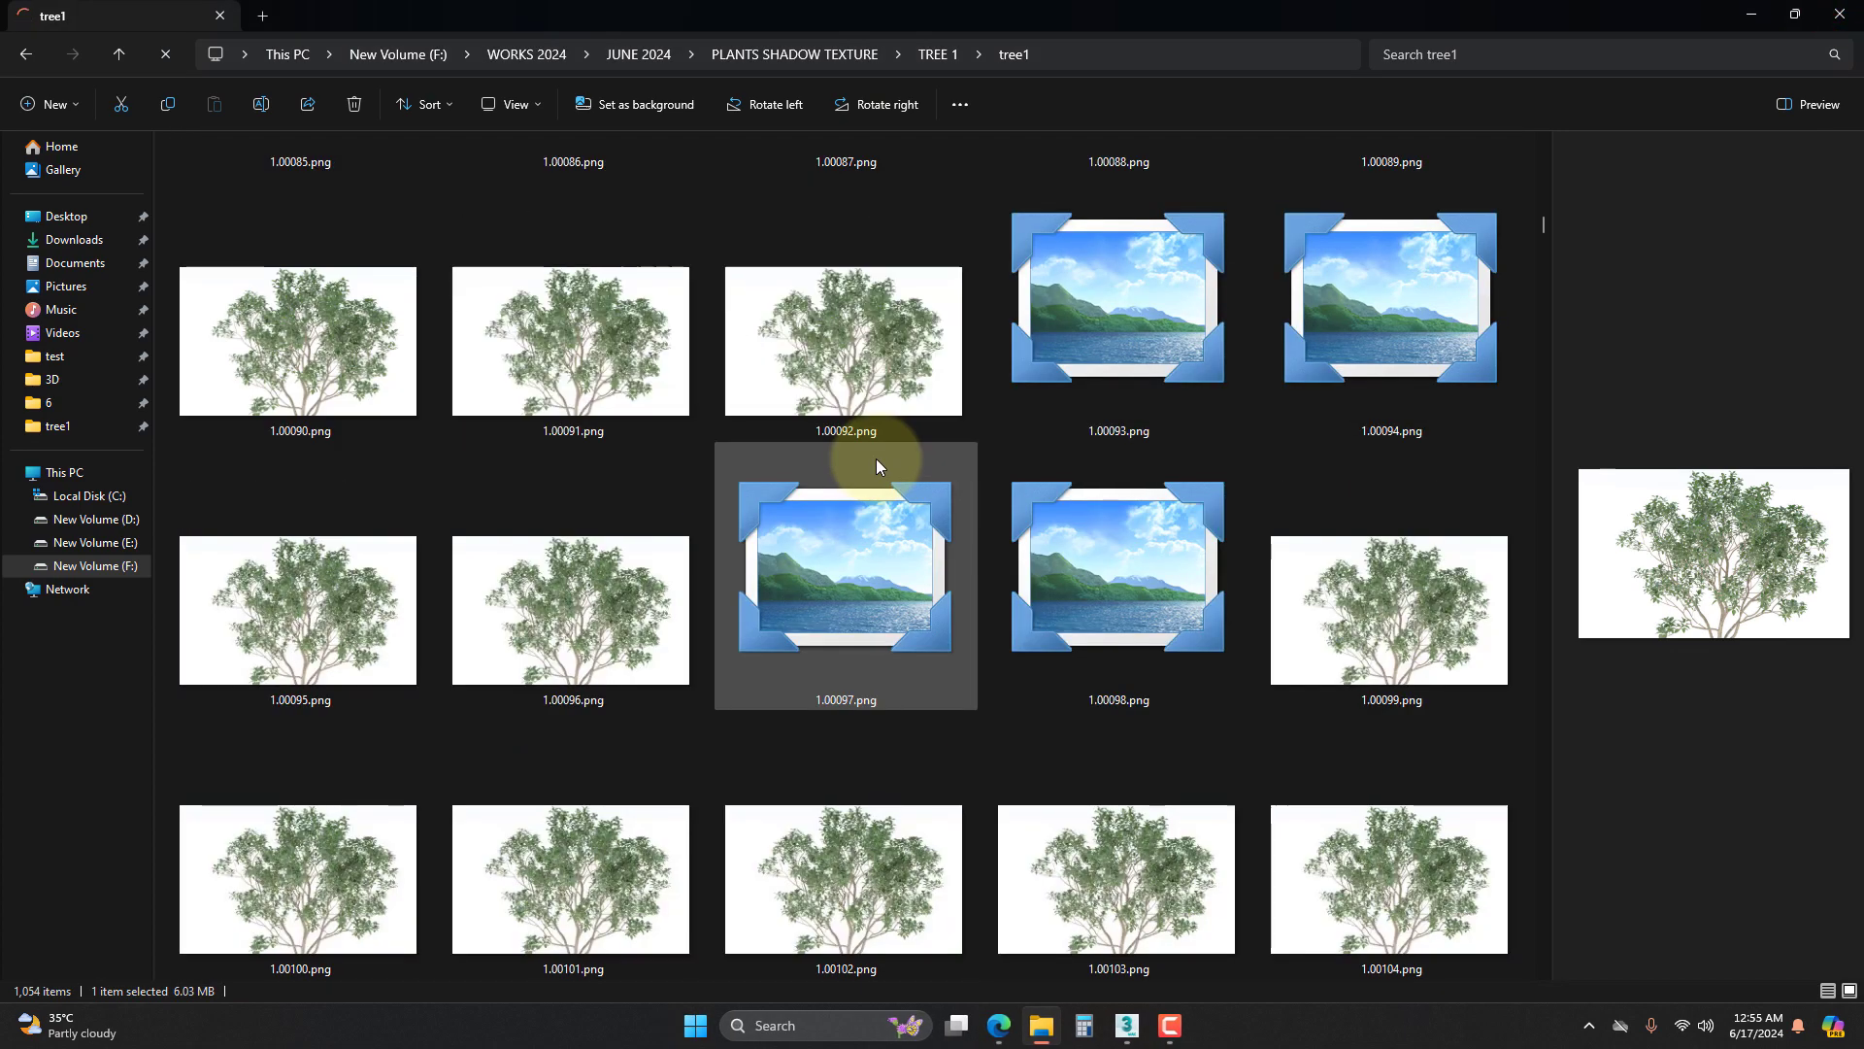
scroll(875, 458, down, 7)
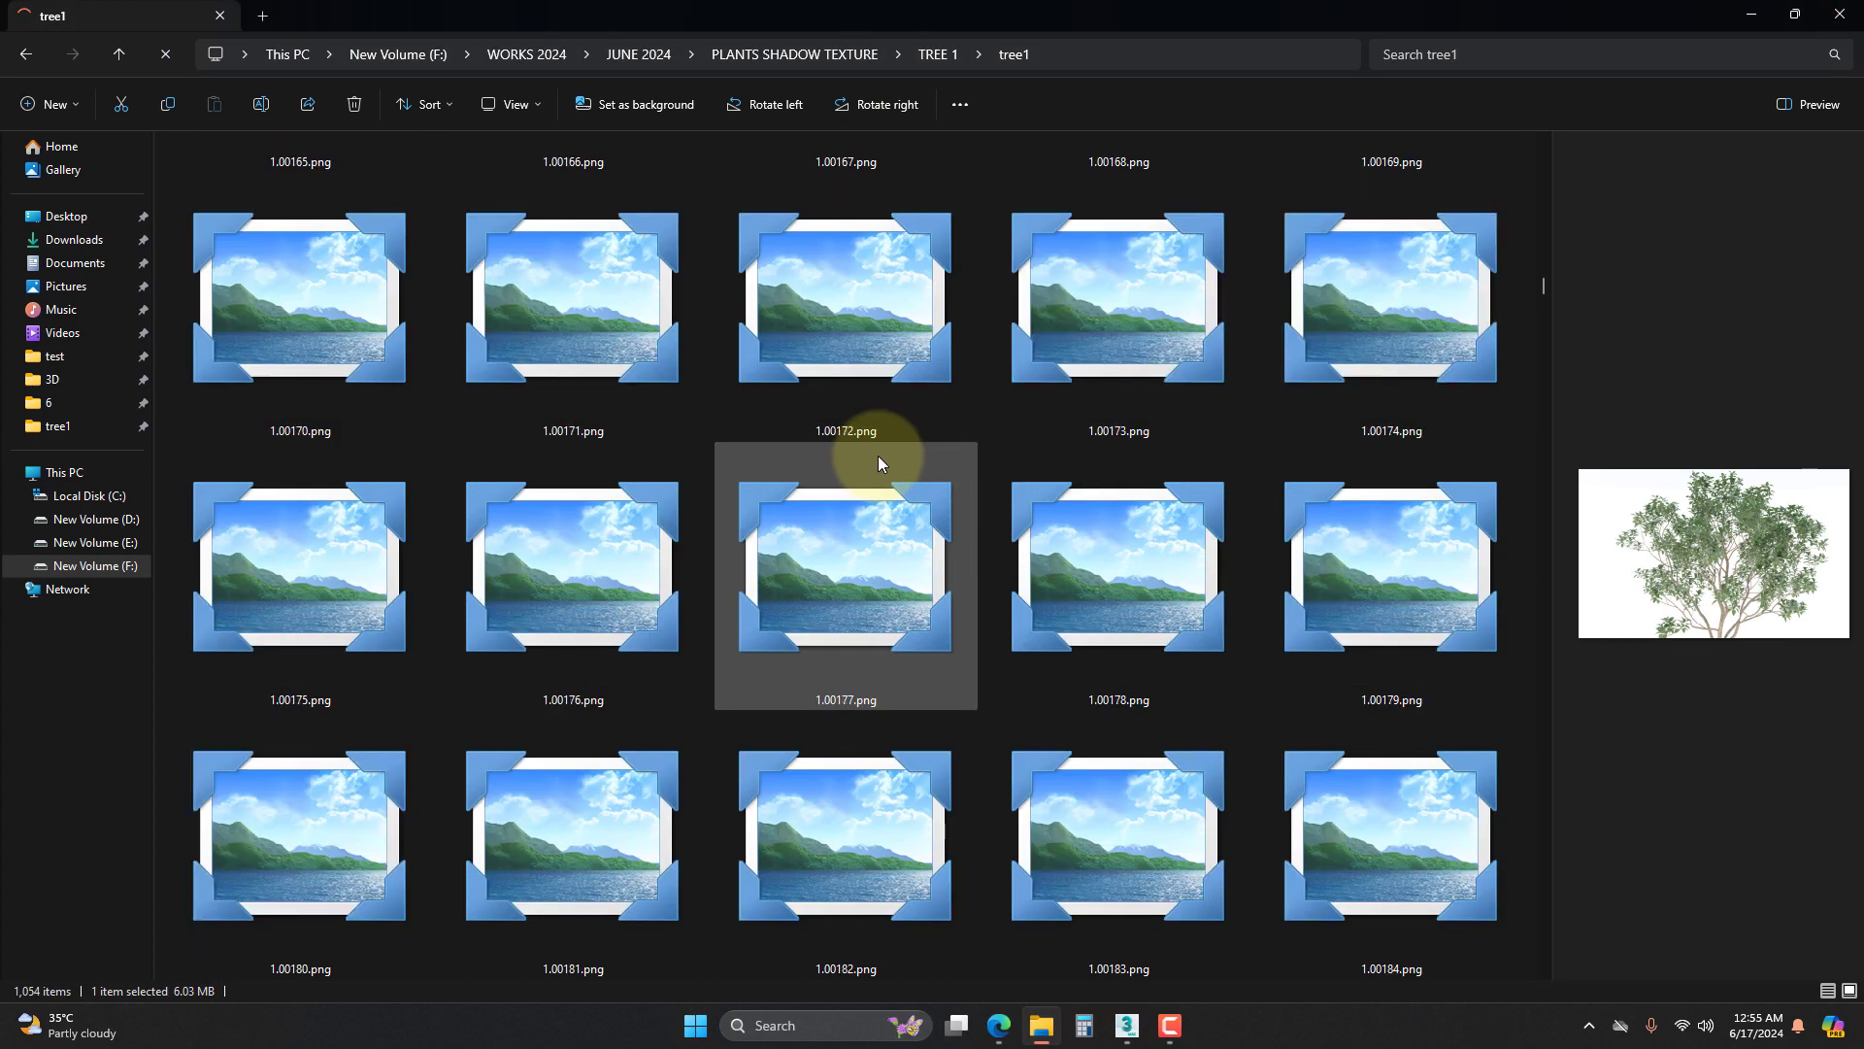
scroll(878, 464, down, 8)
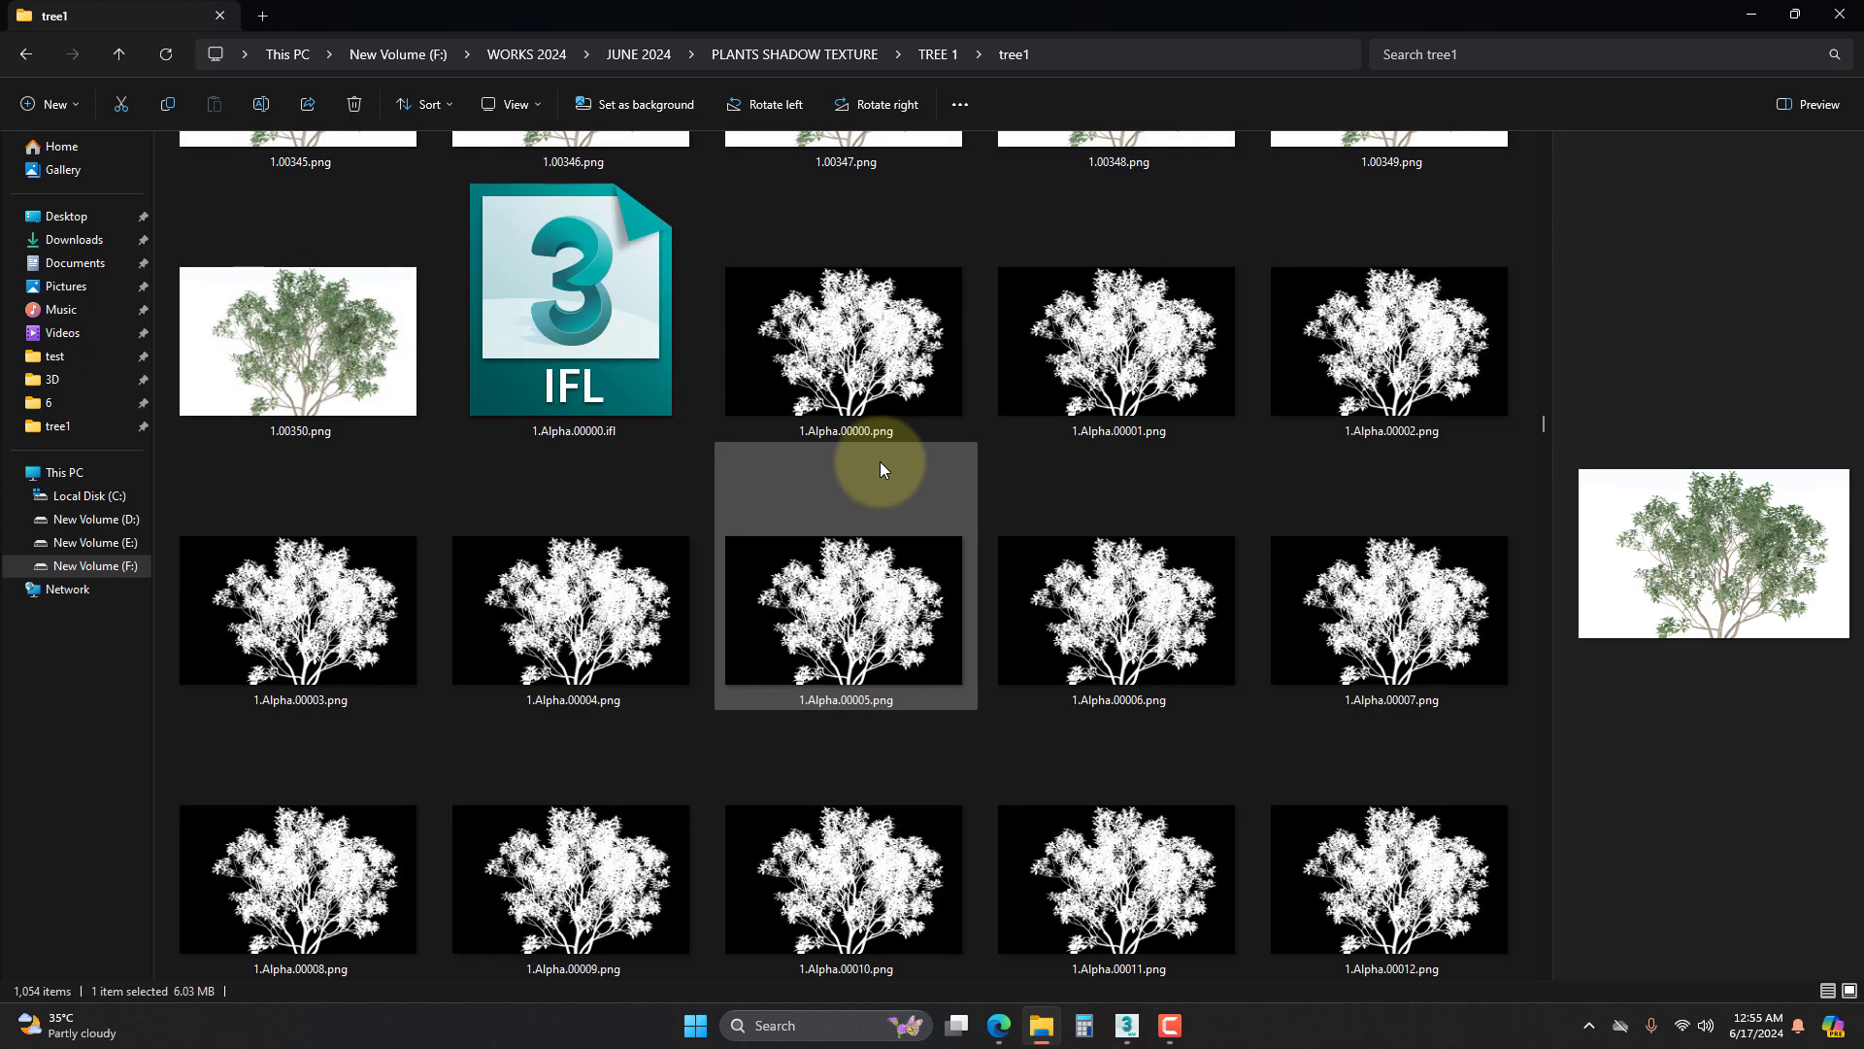
click(830, 345)
right_click(877, 392)
click(1004, 420)
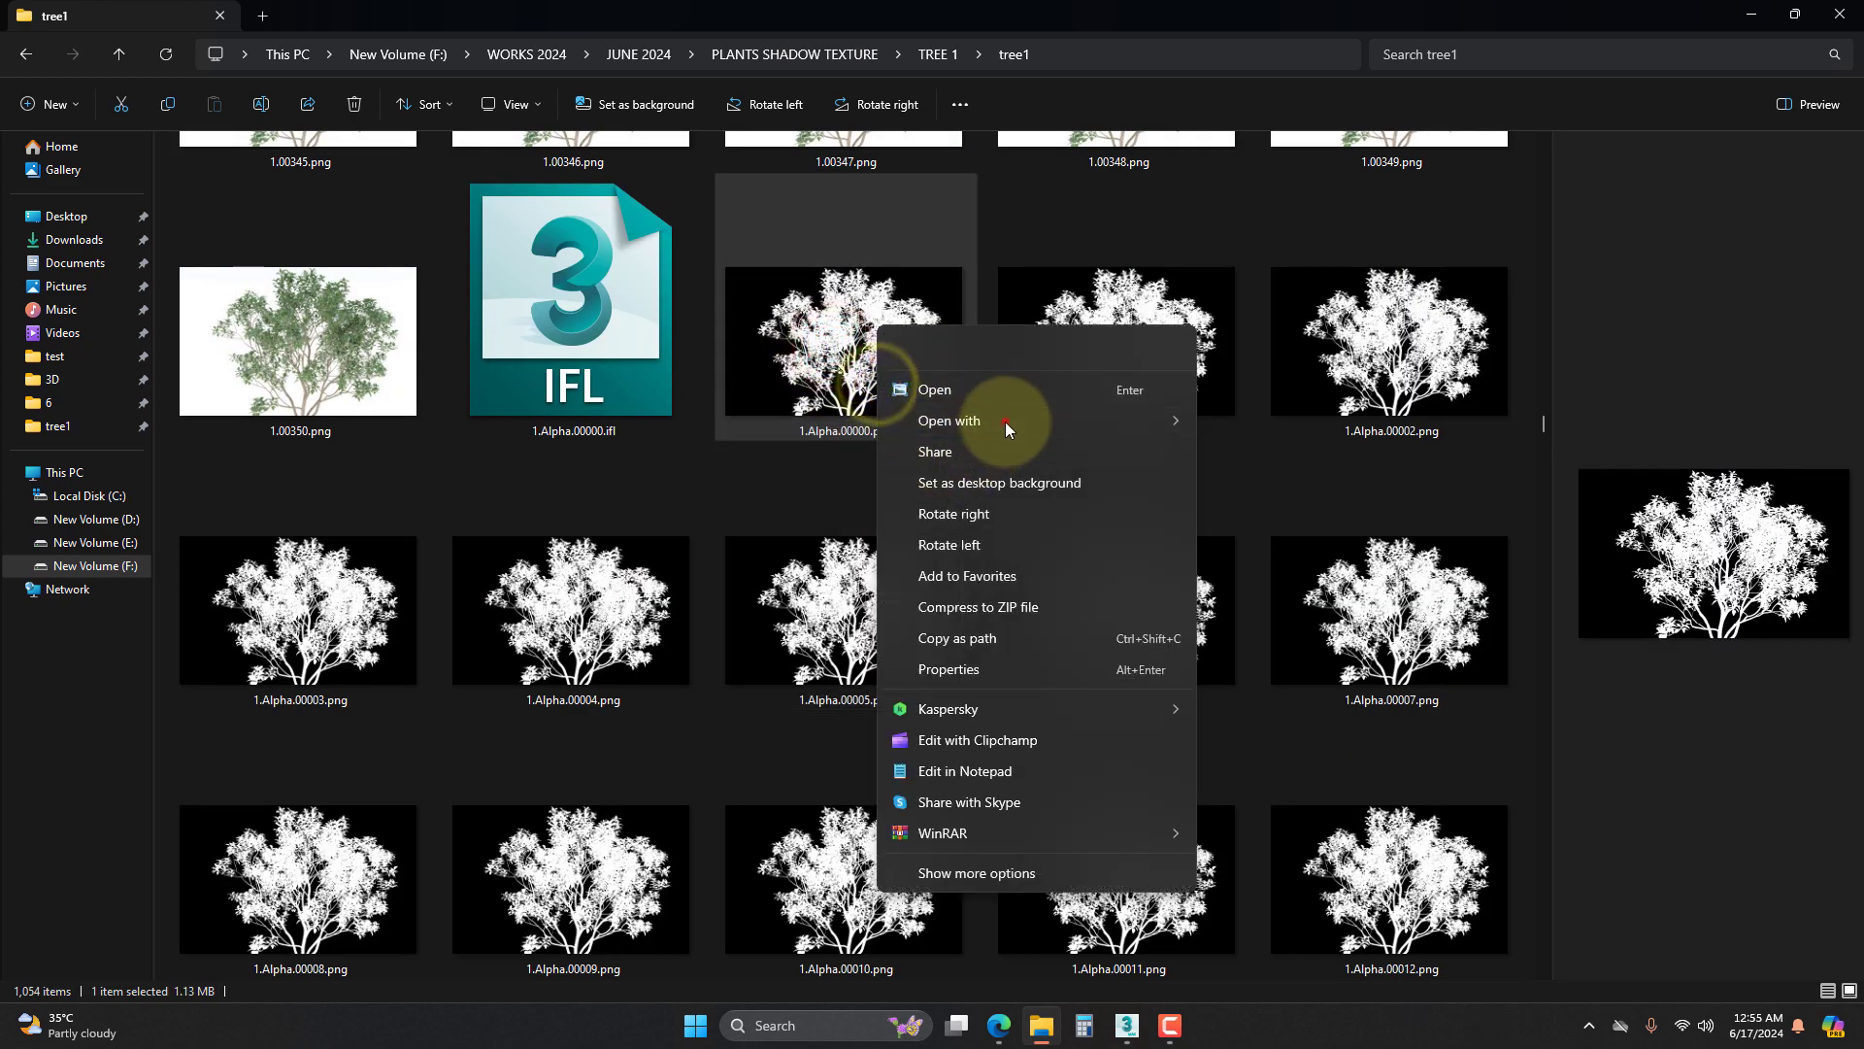
click(1264, 486)
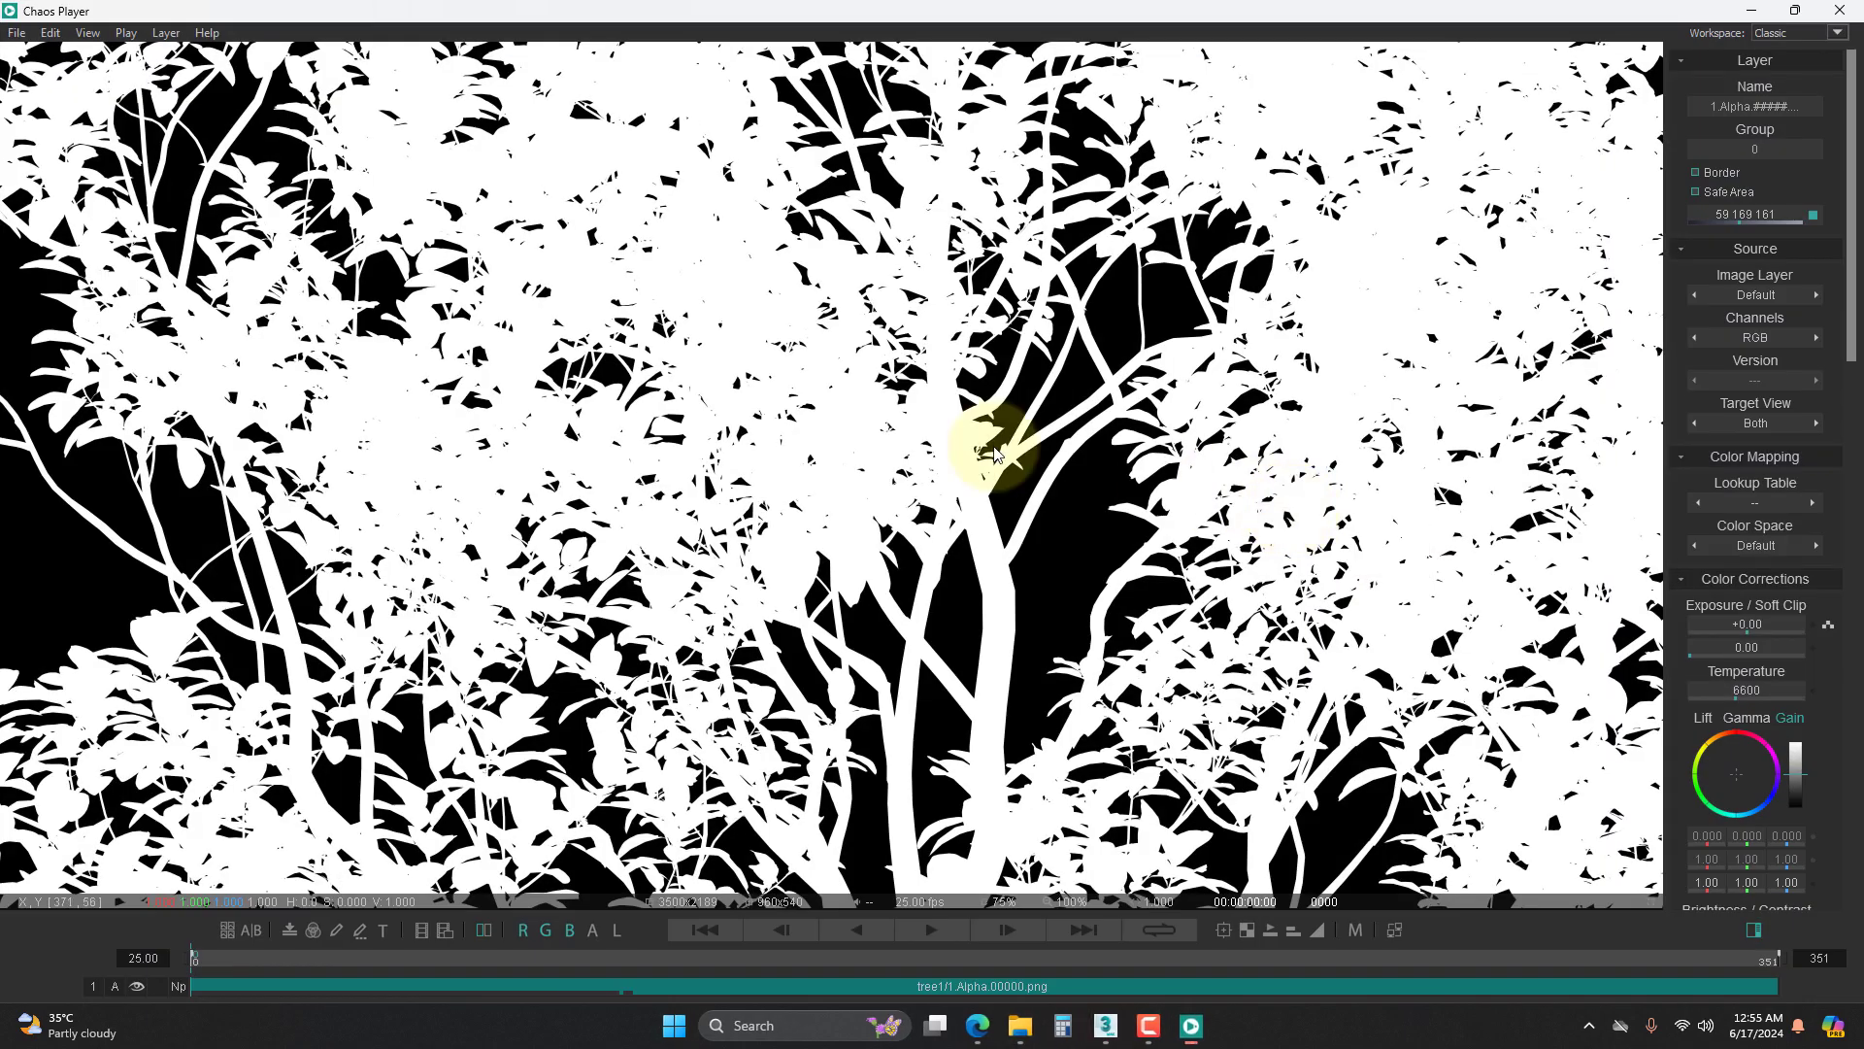
- Fit the black-and-white alpha frame to the view, play the sequence to examine it, and close the player
right_click(839, 394)
click(883, 406)
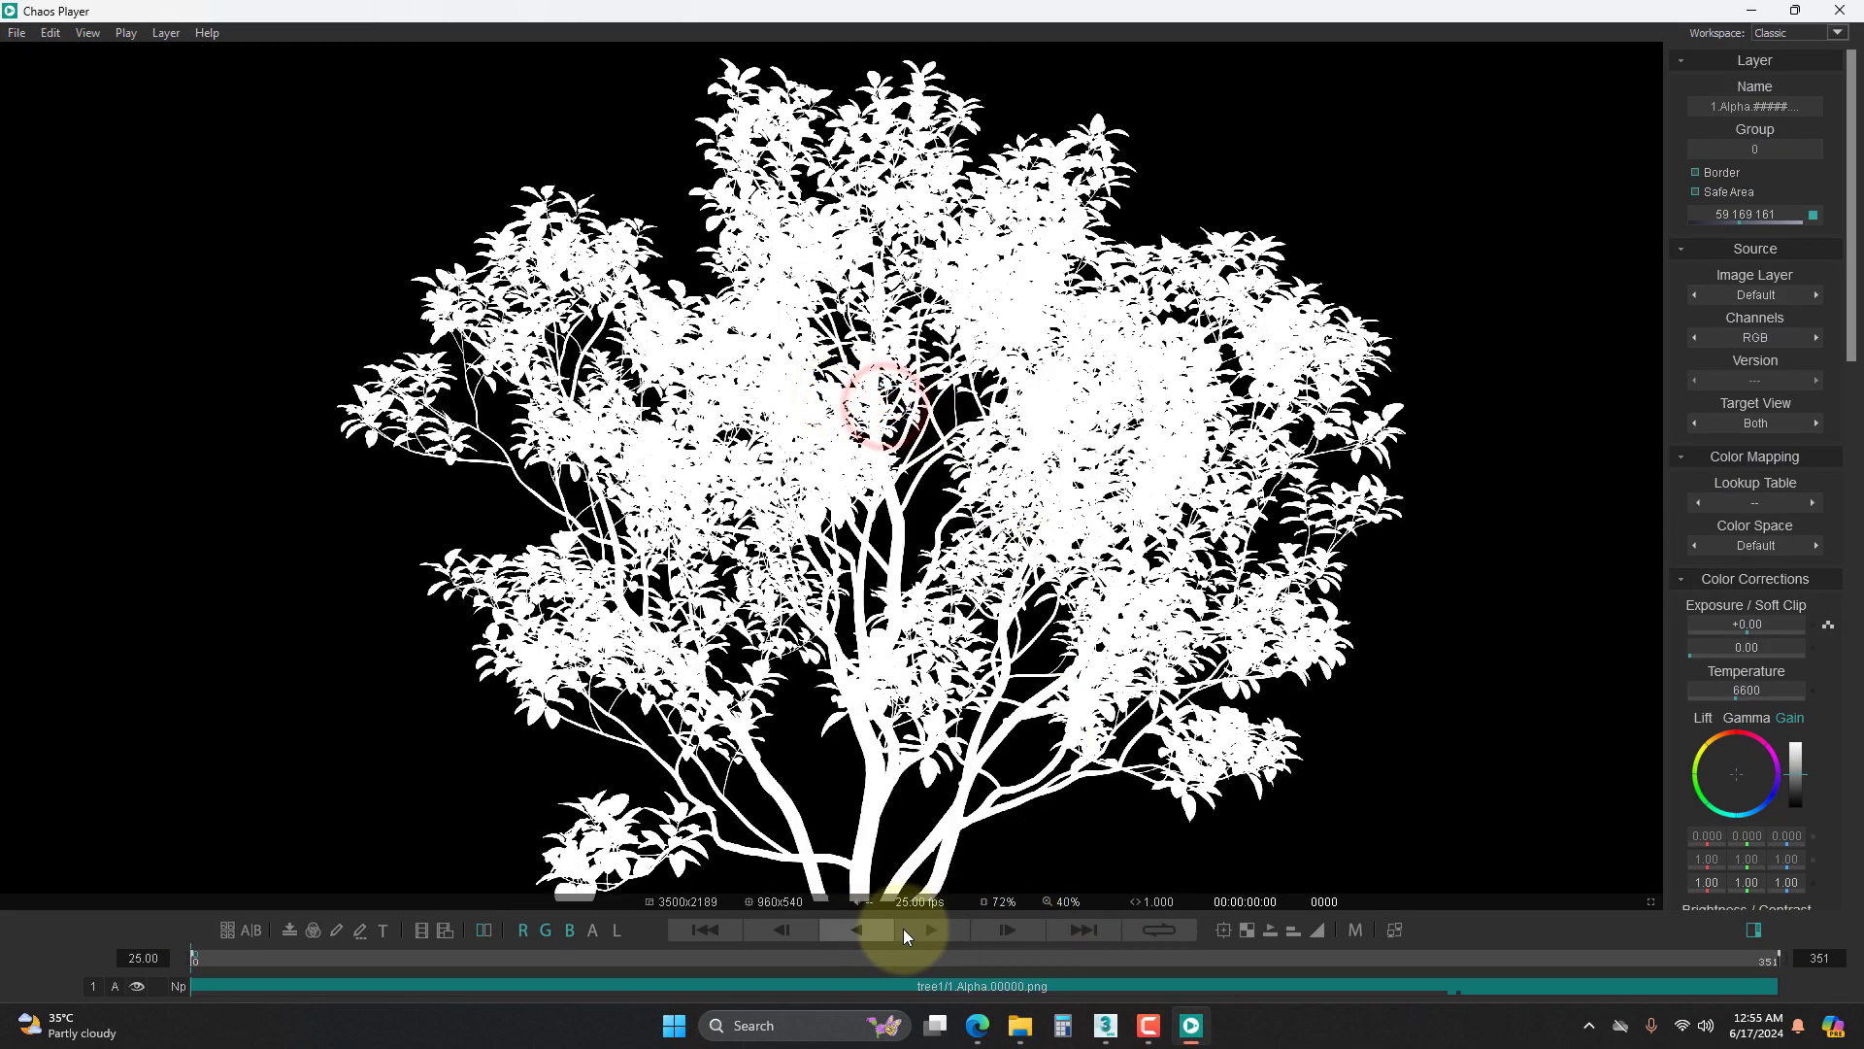
click(930, 929)
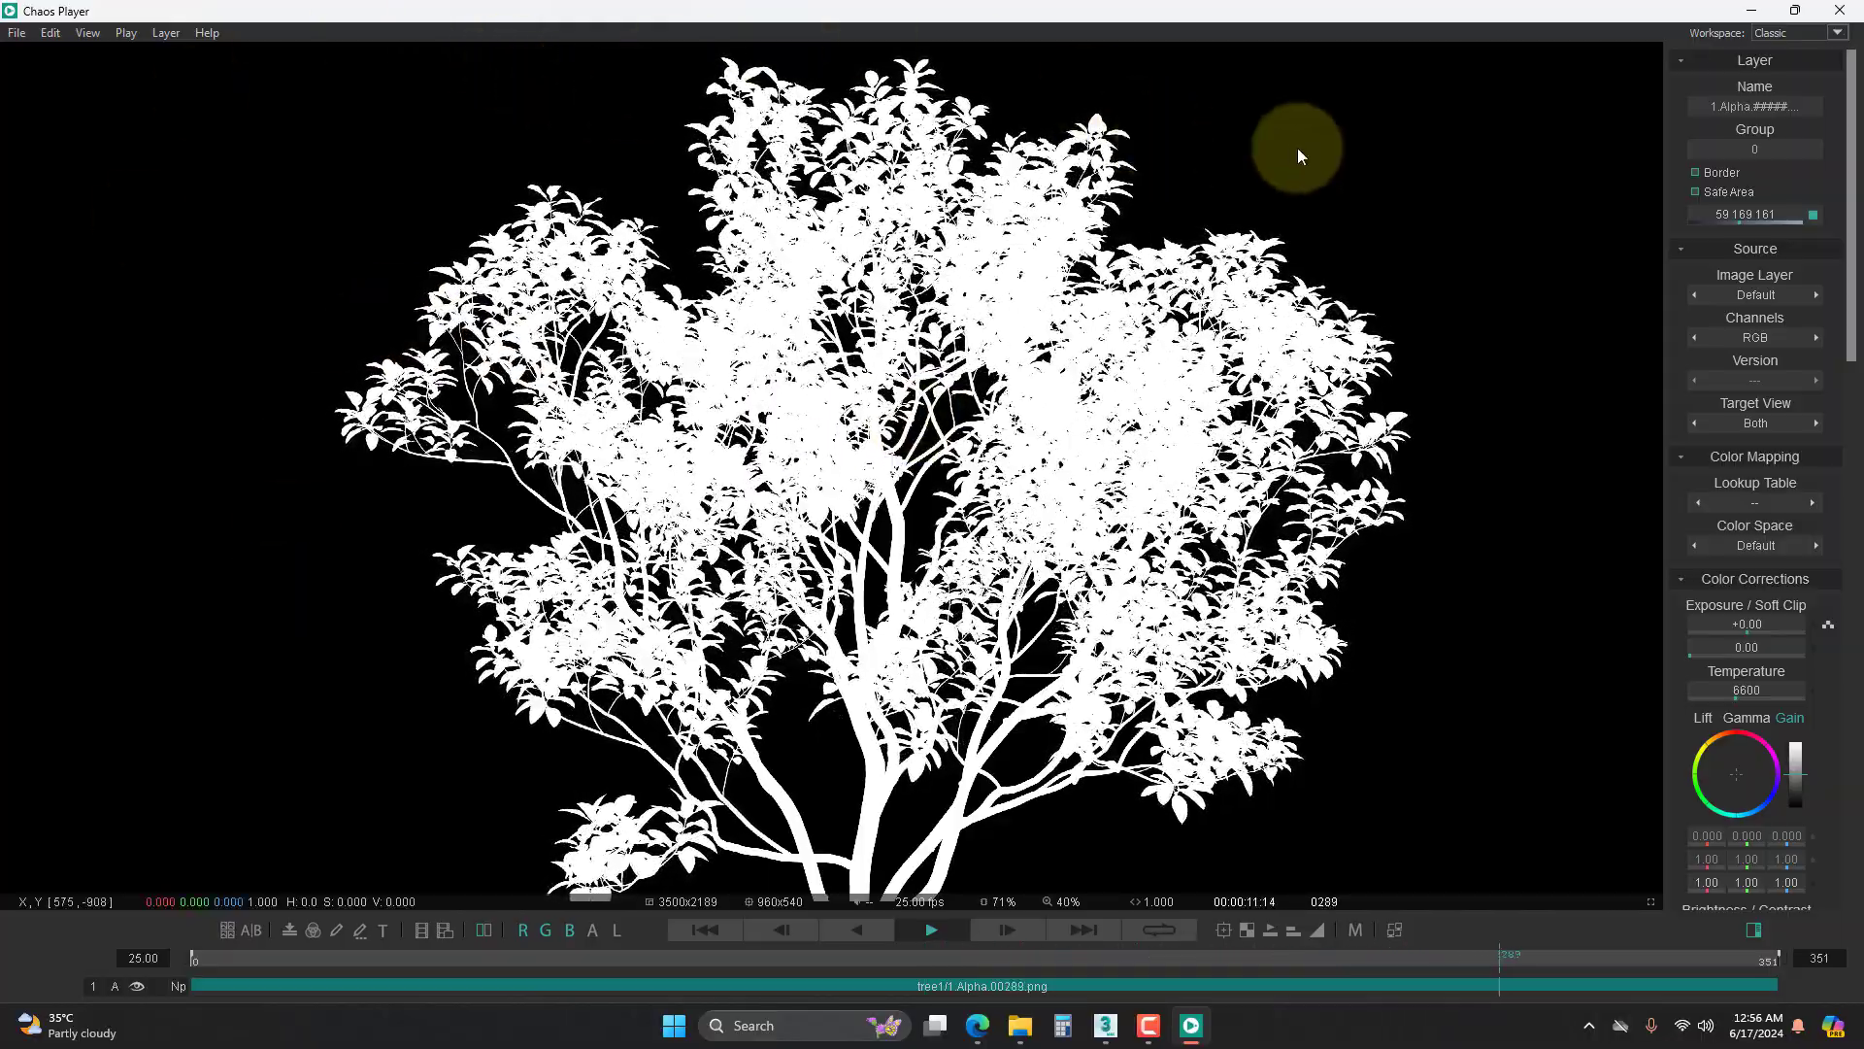
click(1845, 13)
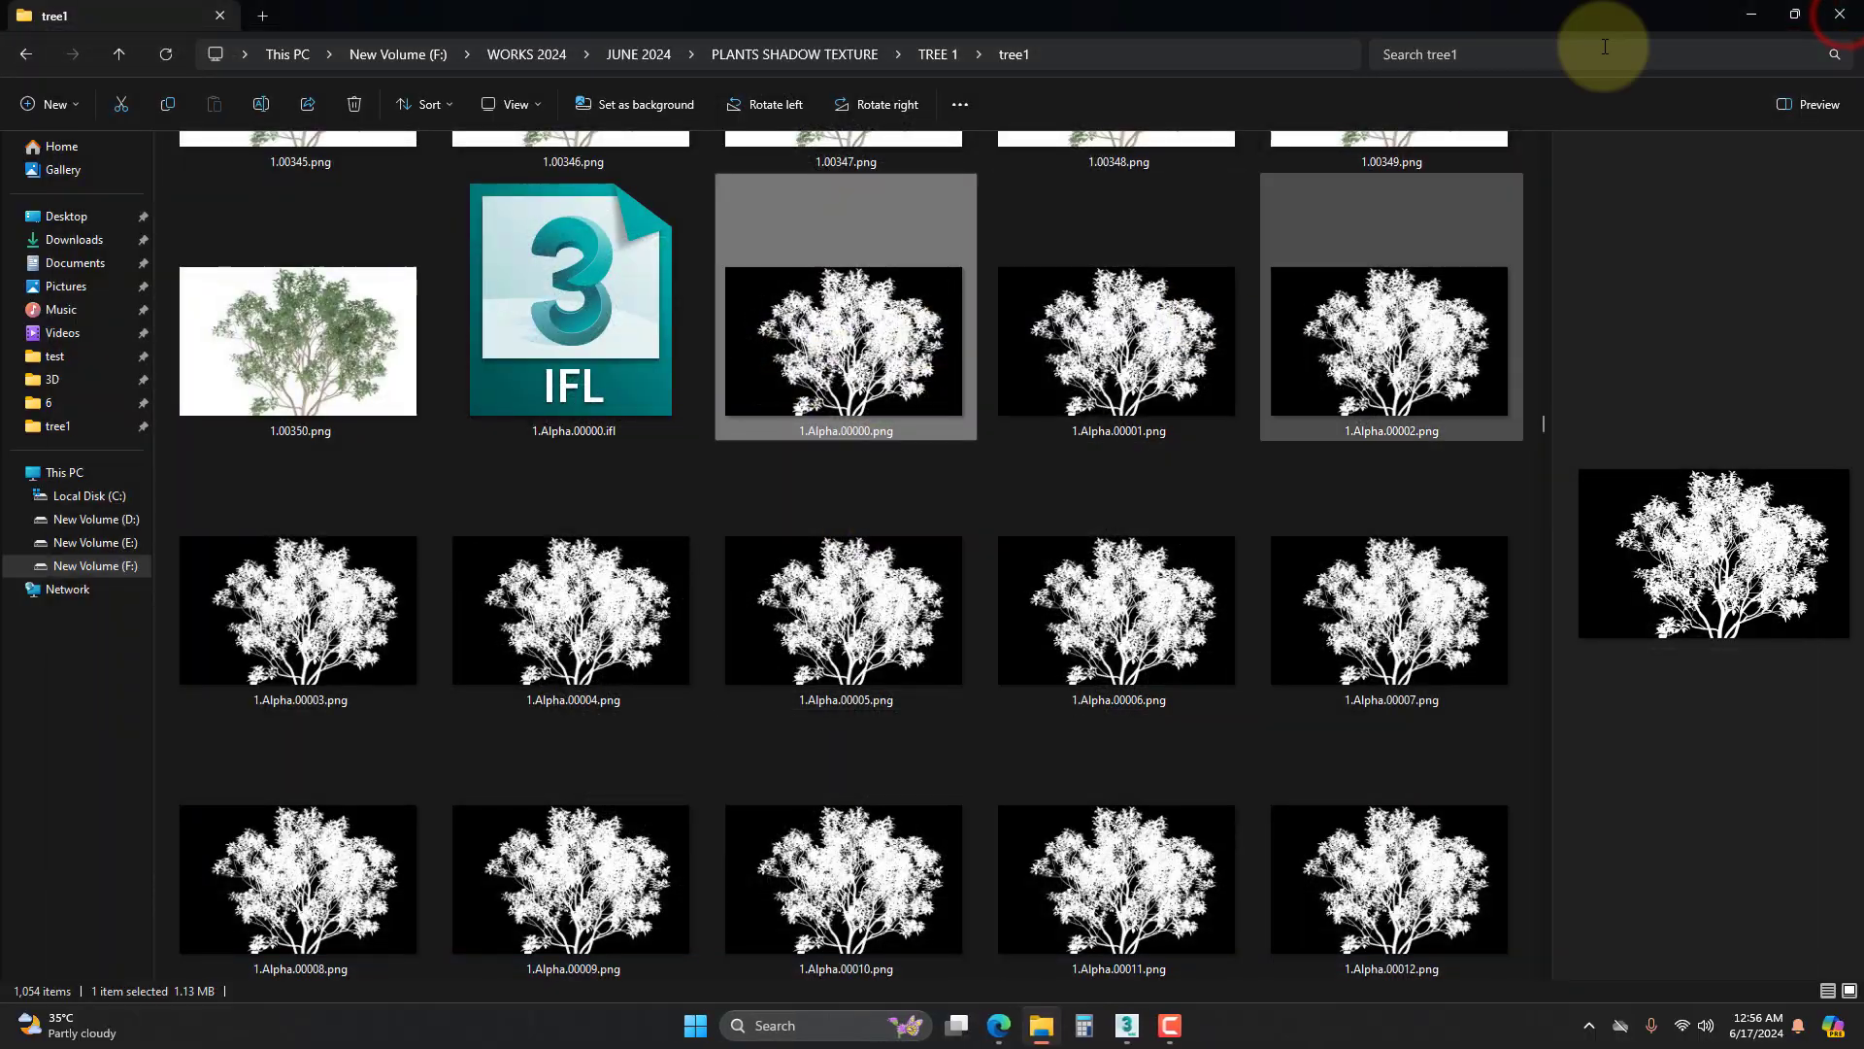
- Return to 3ds Max and scale the plane outside the window up slightly along its Y axis
click(1752, 10)
mouse_move(803, 636)
alt+middle_down()
mouse_move(836, 679)
mouse_move(811, 627)
alt+middle_up()
key(r)
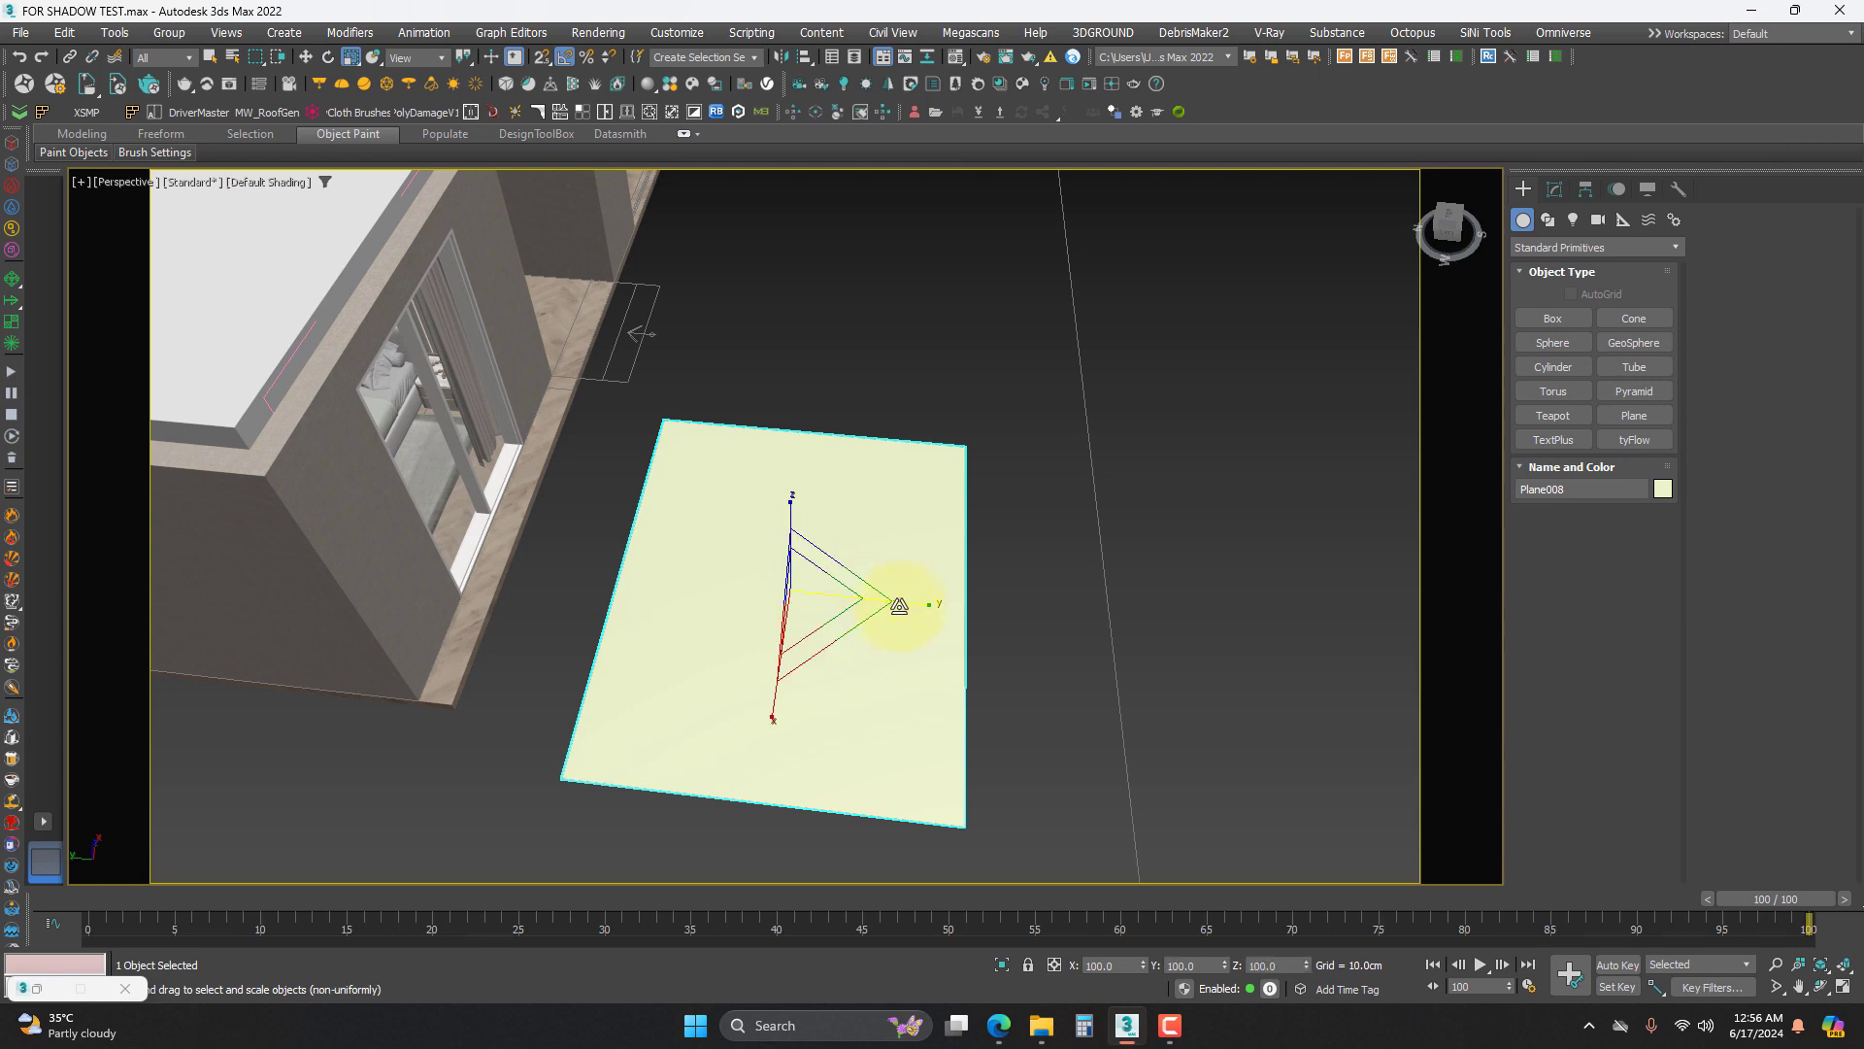
drag(899, 606, 927, 606)
key(w)
middle_drag(803, 631, 805, 568)
- Open the Material Editor and replace the material in the first sample slot with a fresh VRayMtl
key(m)
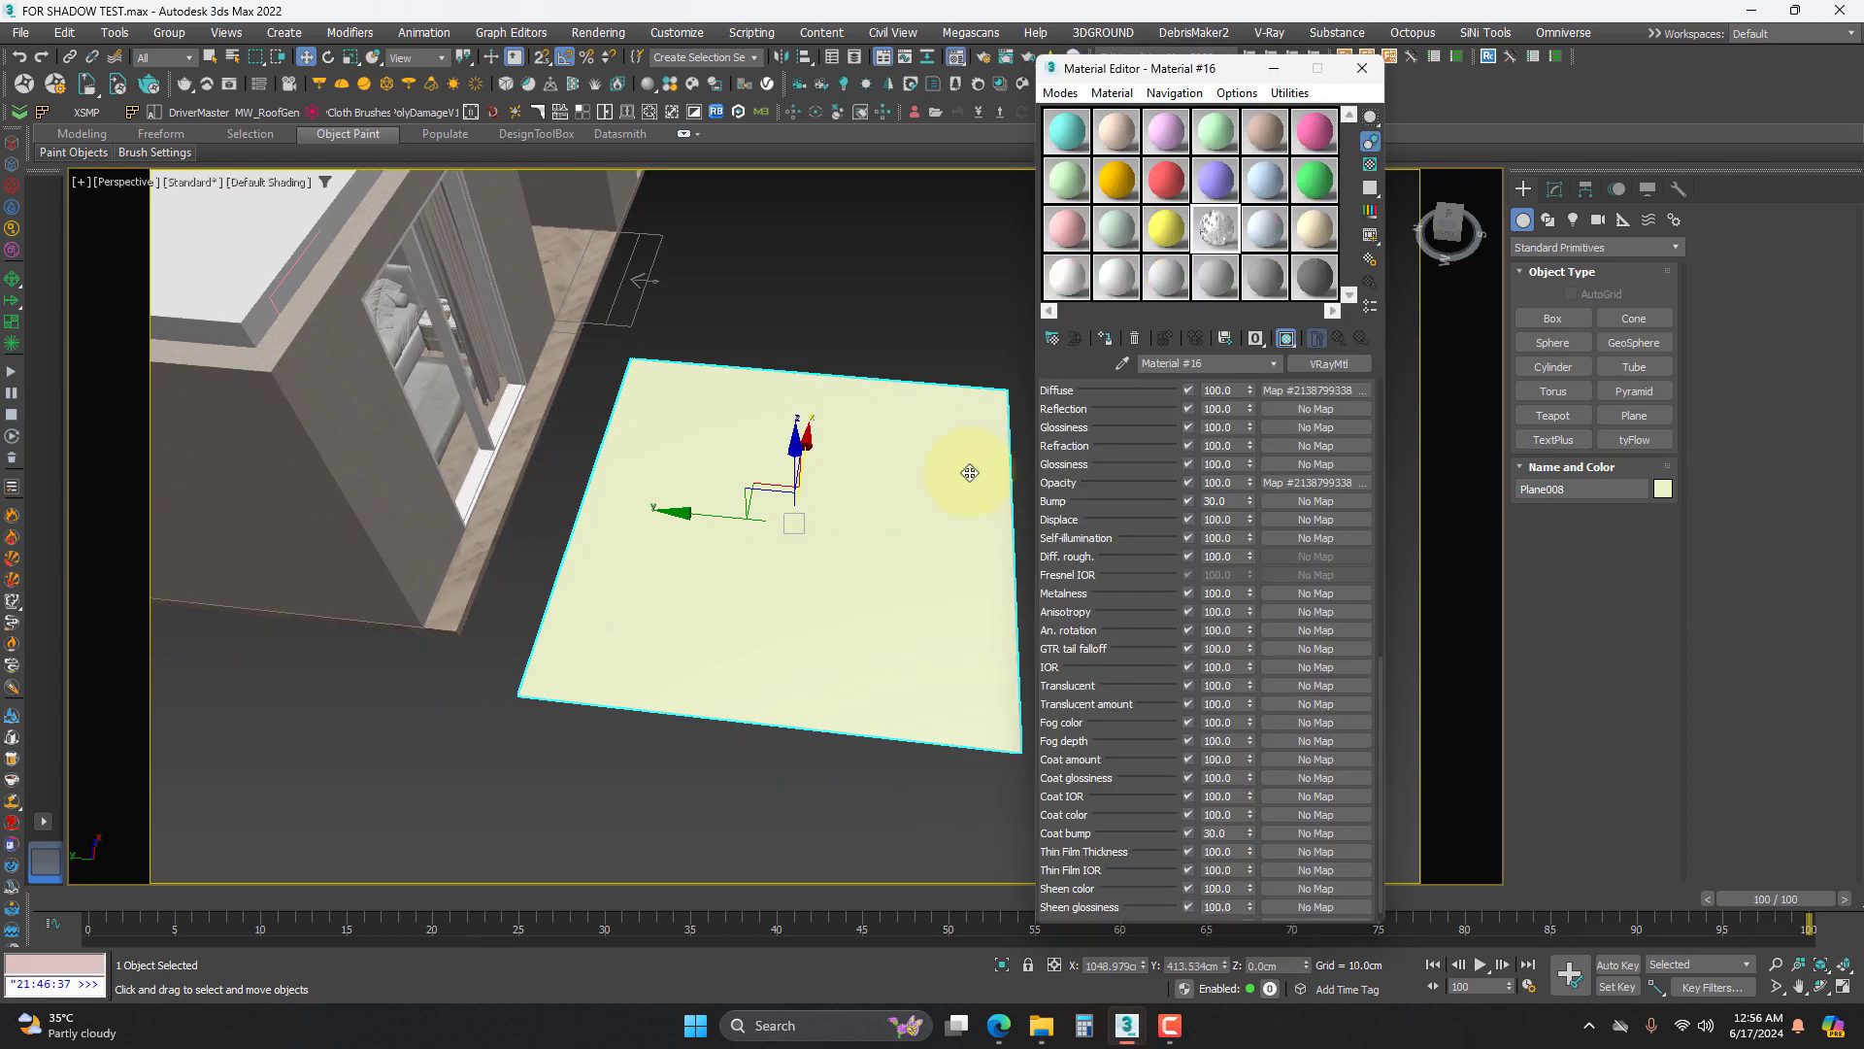
click(1069, 133)
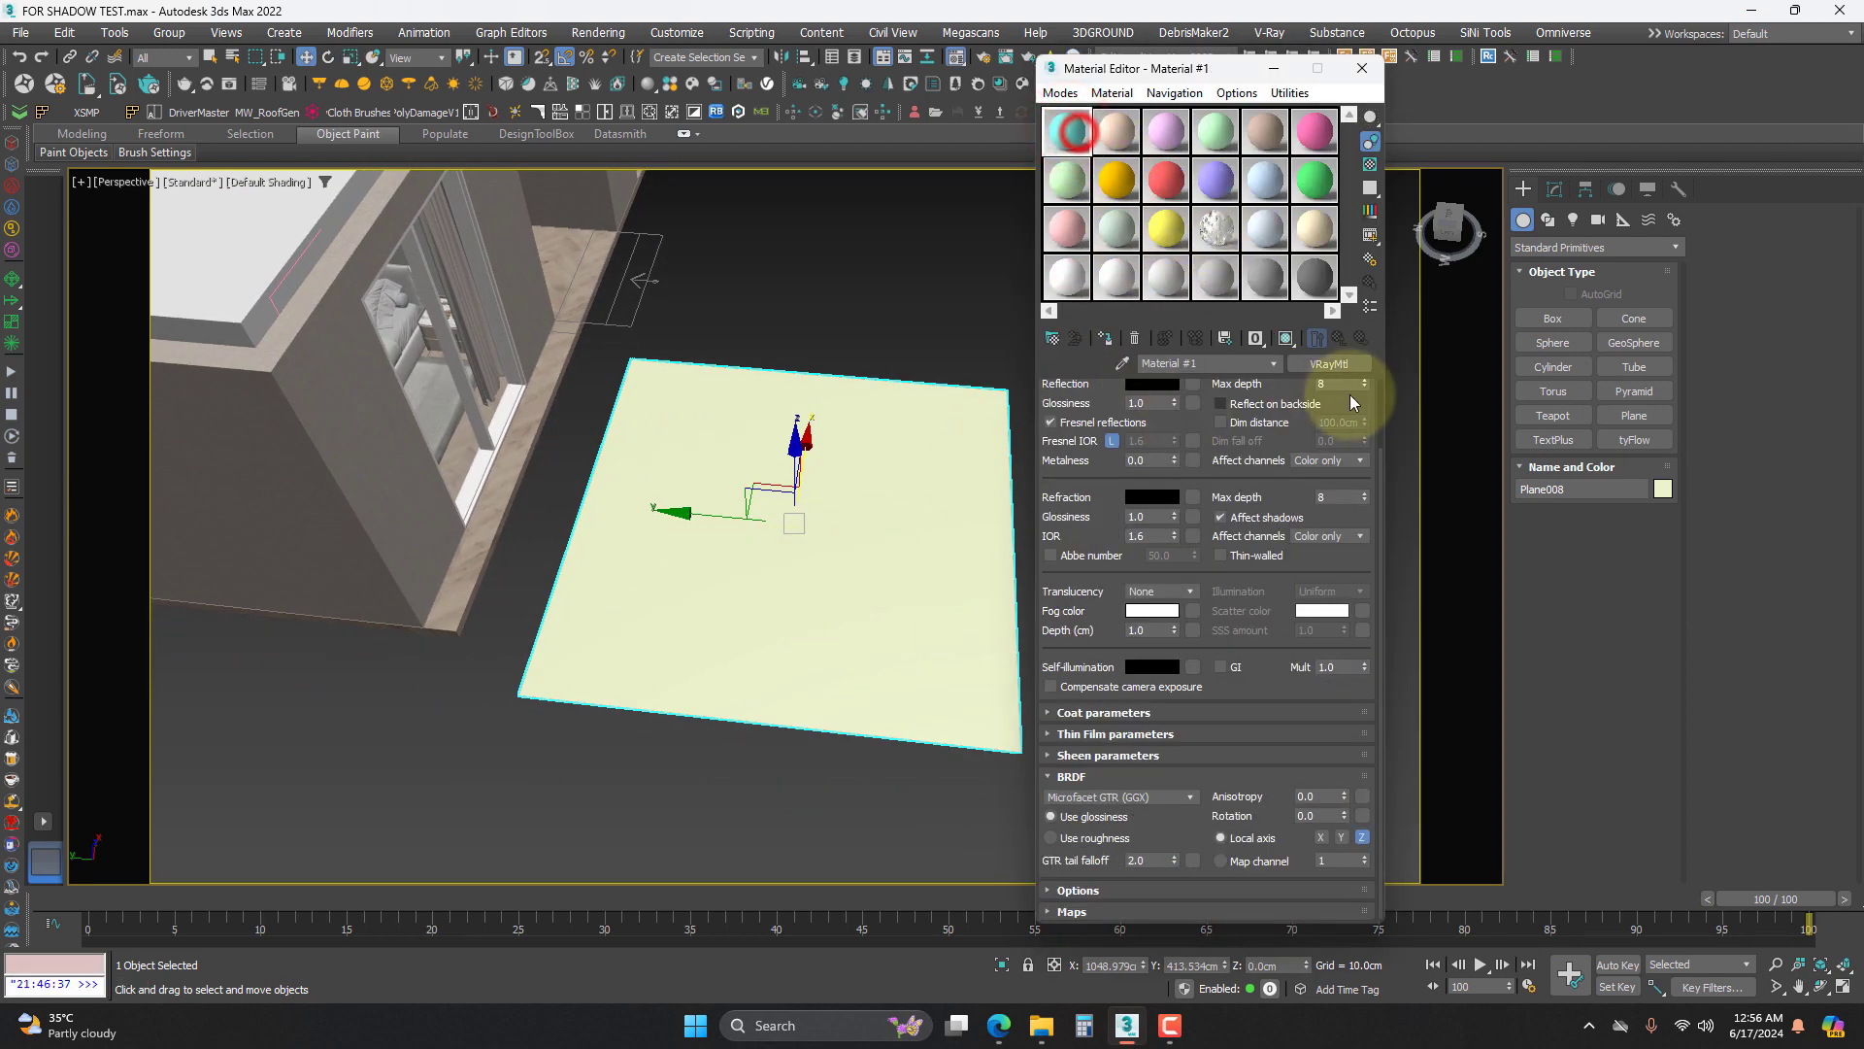
click(1330, 365)
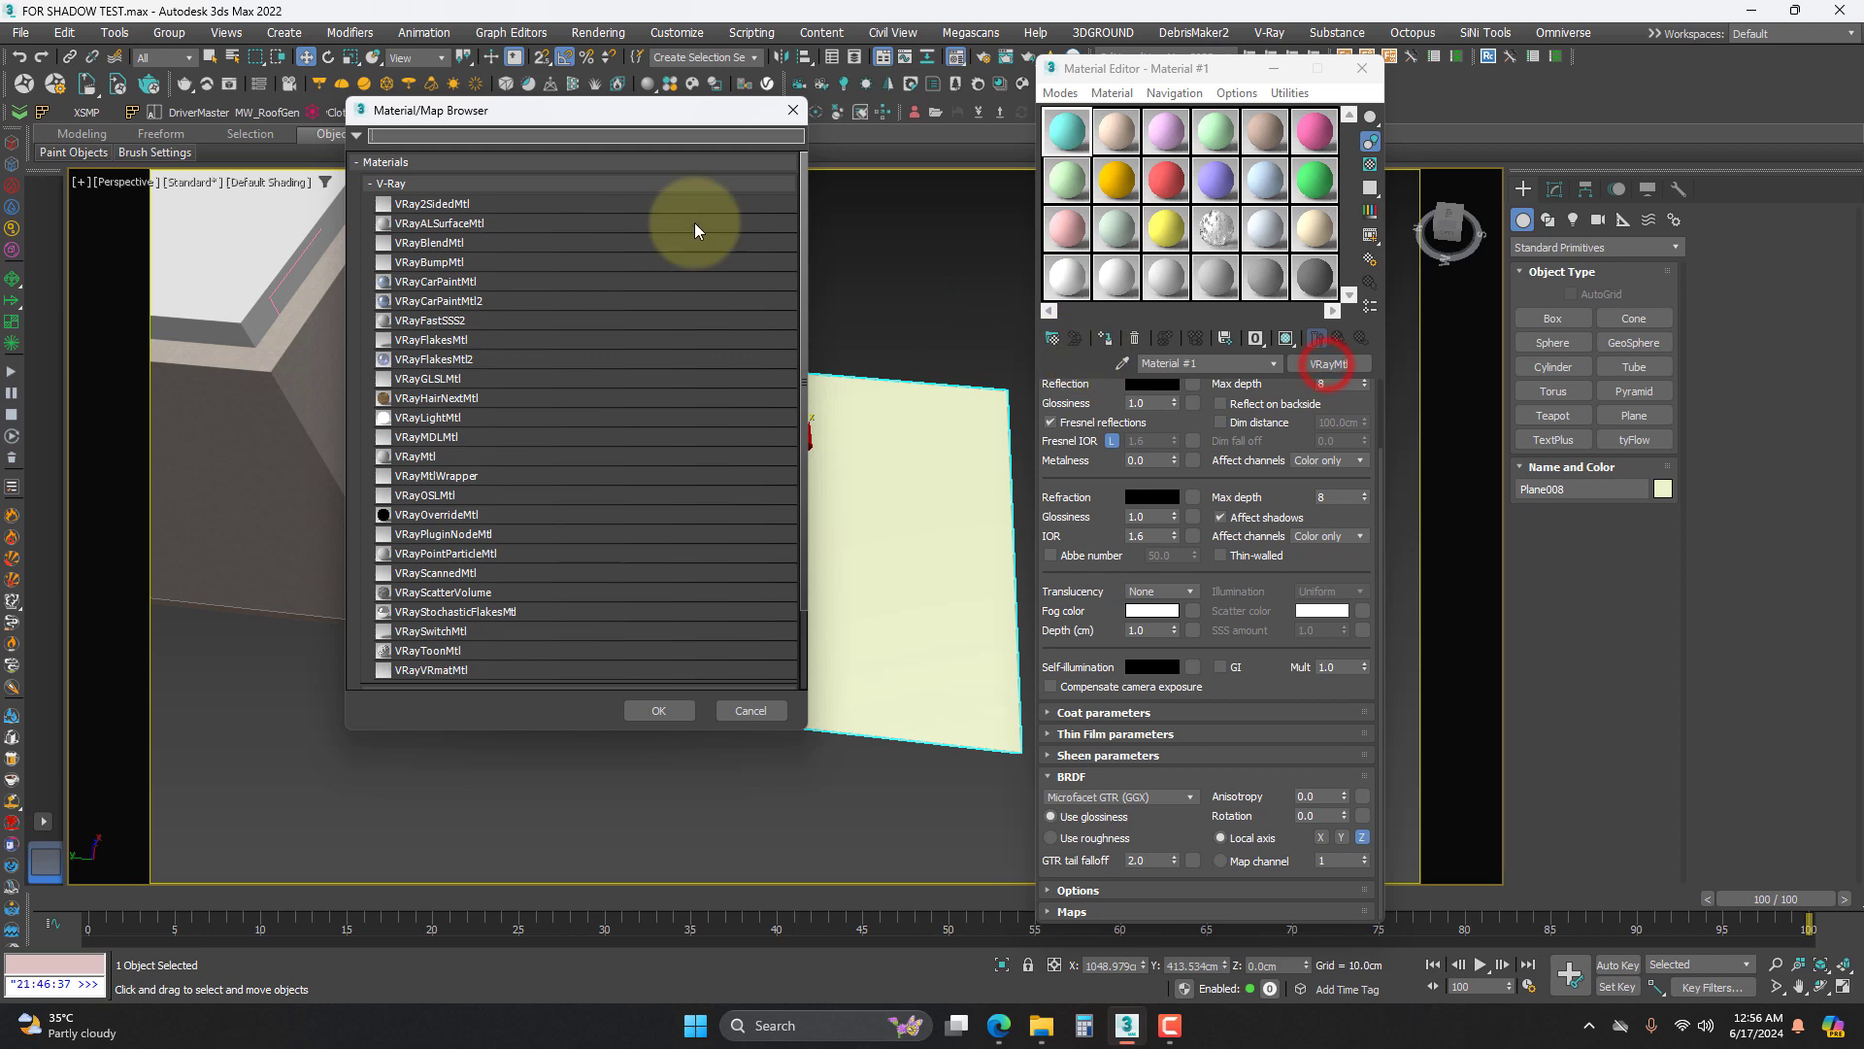
double_click(451, 456)
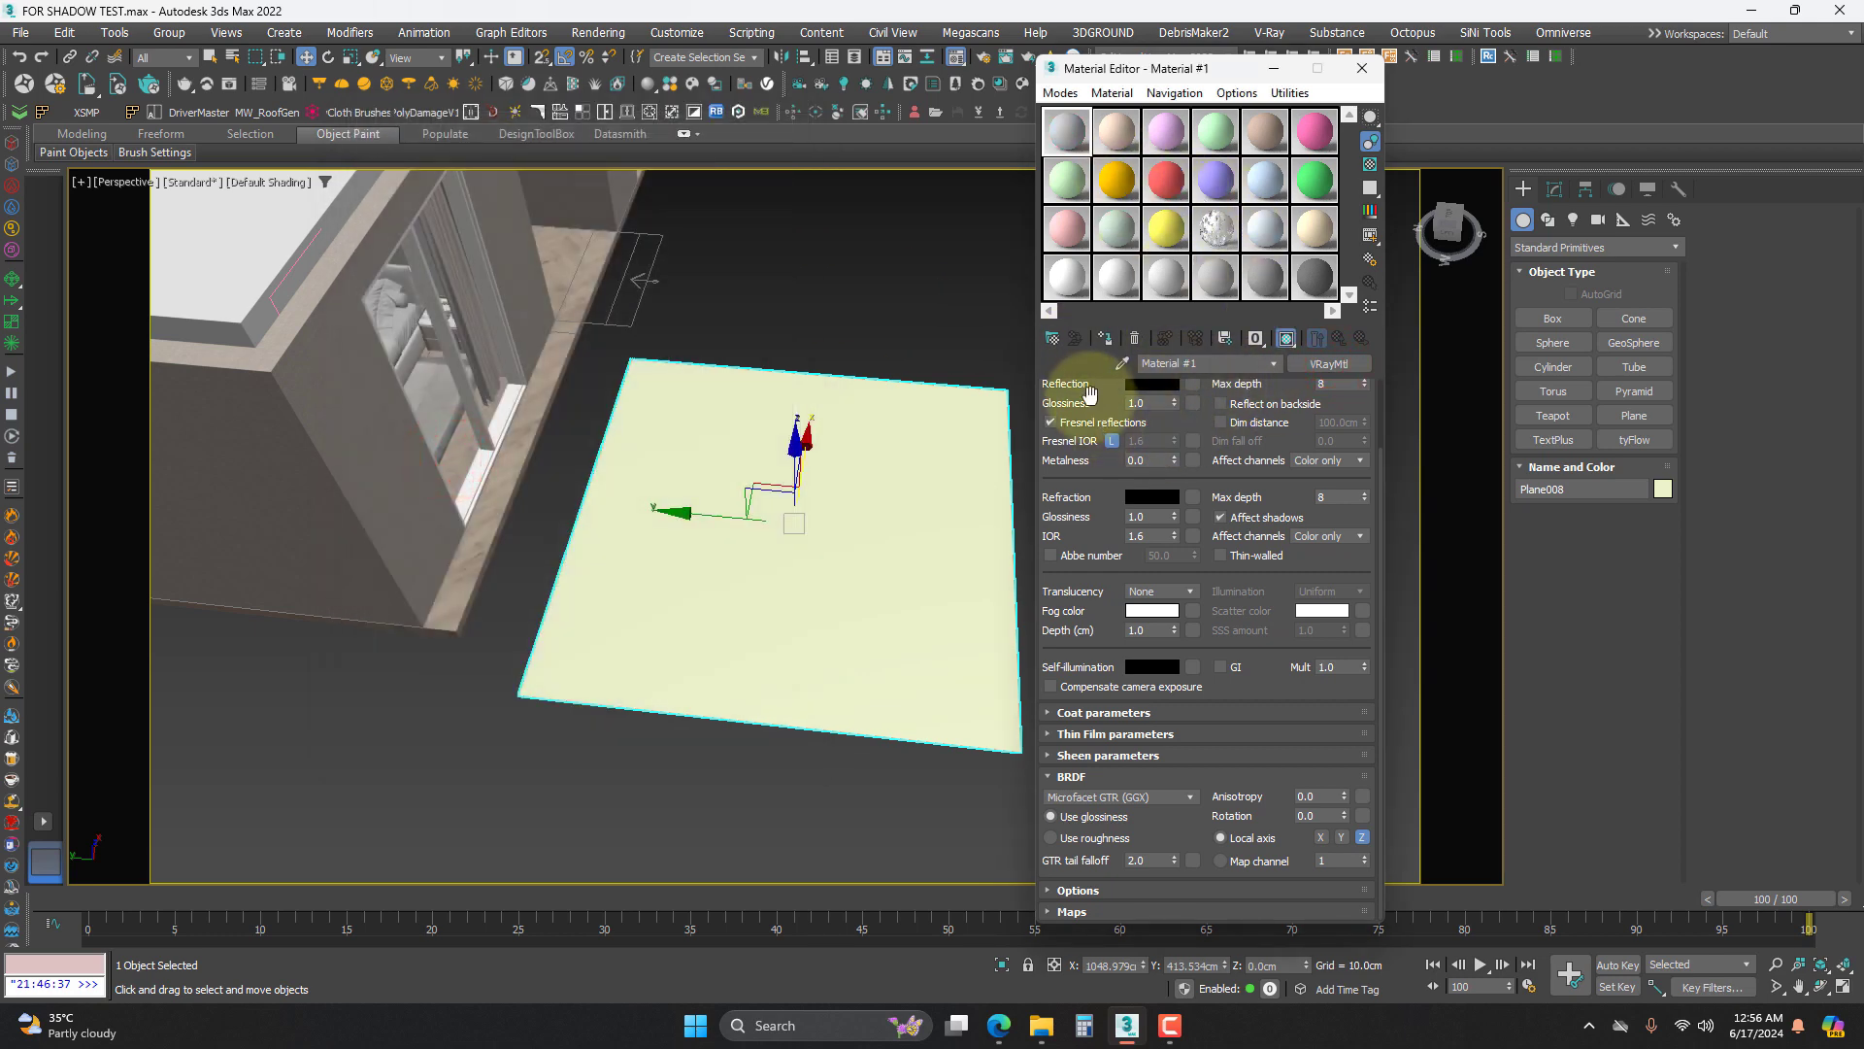
- Add a VRayBitmap to the material's Diffuse slot, loading 1.Alpha.00000.png from the tree1 folder as a sequence from frame 0 to 350
drag(1090, 388, 1219, 483)
click(1193, 409)
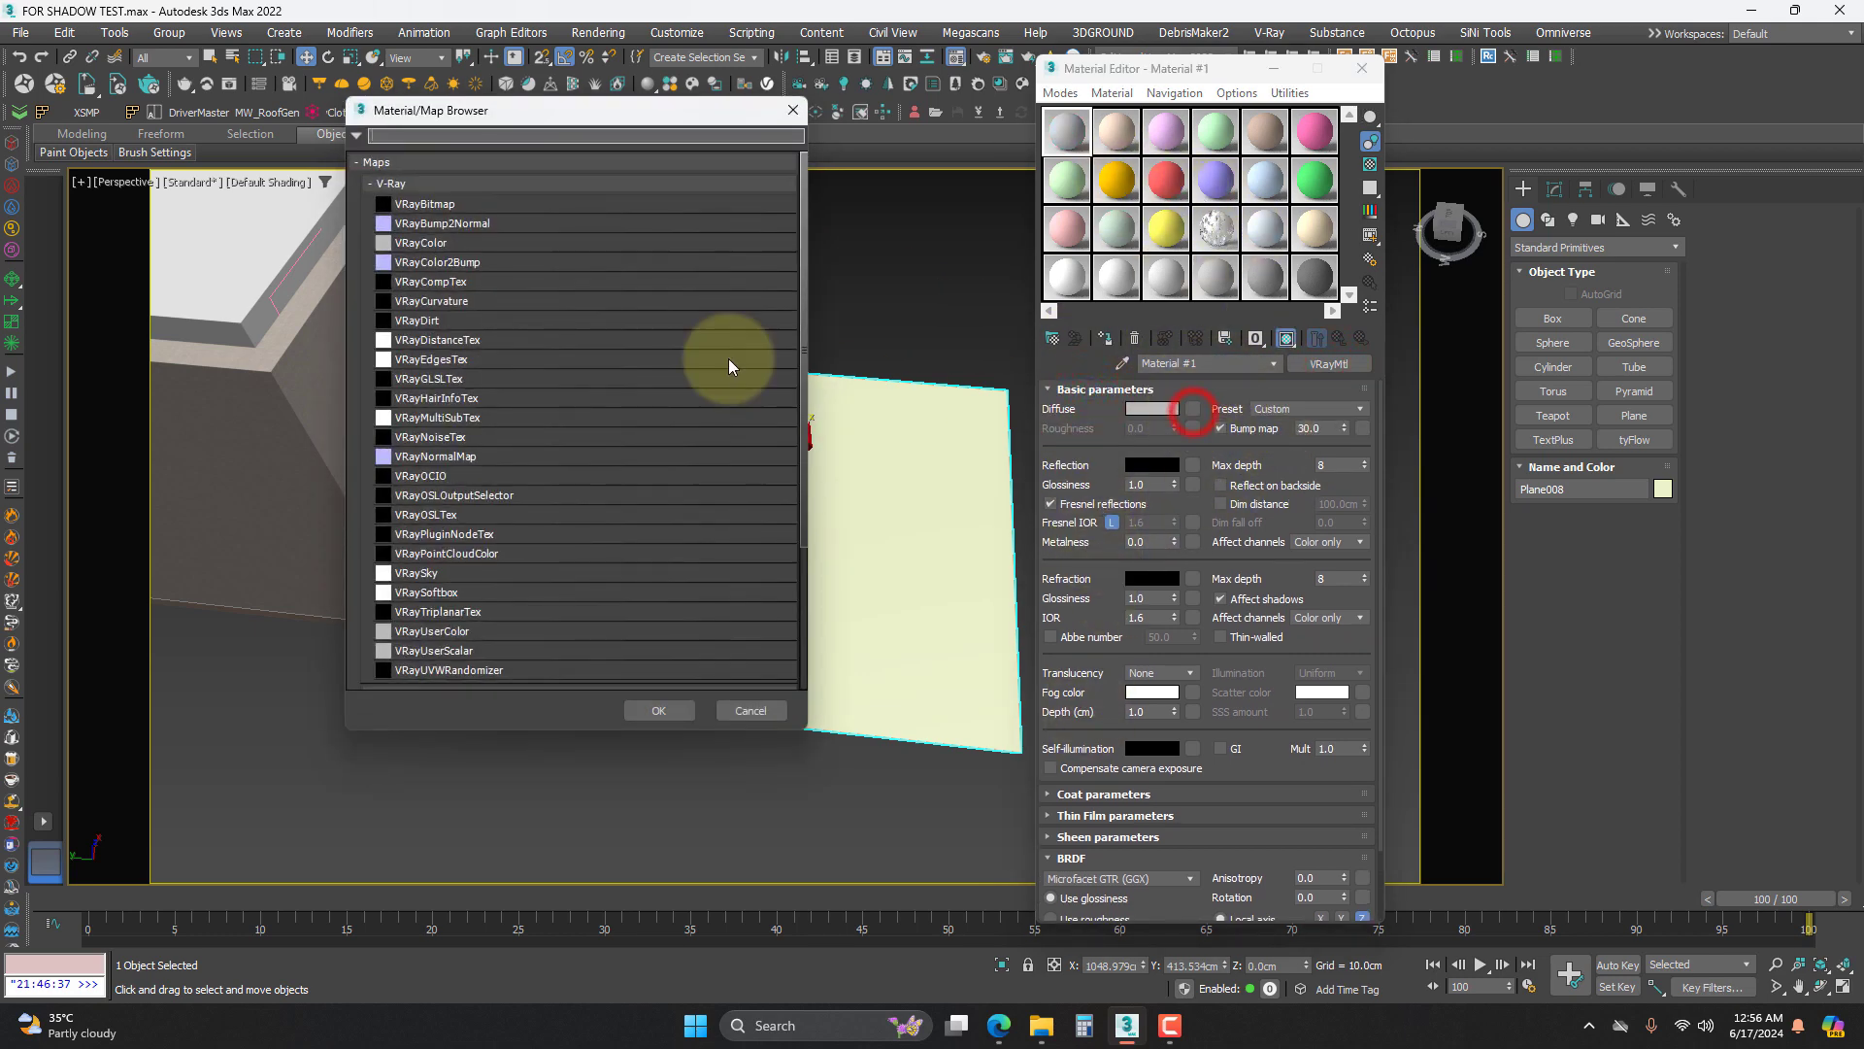
double_click(450, 203)
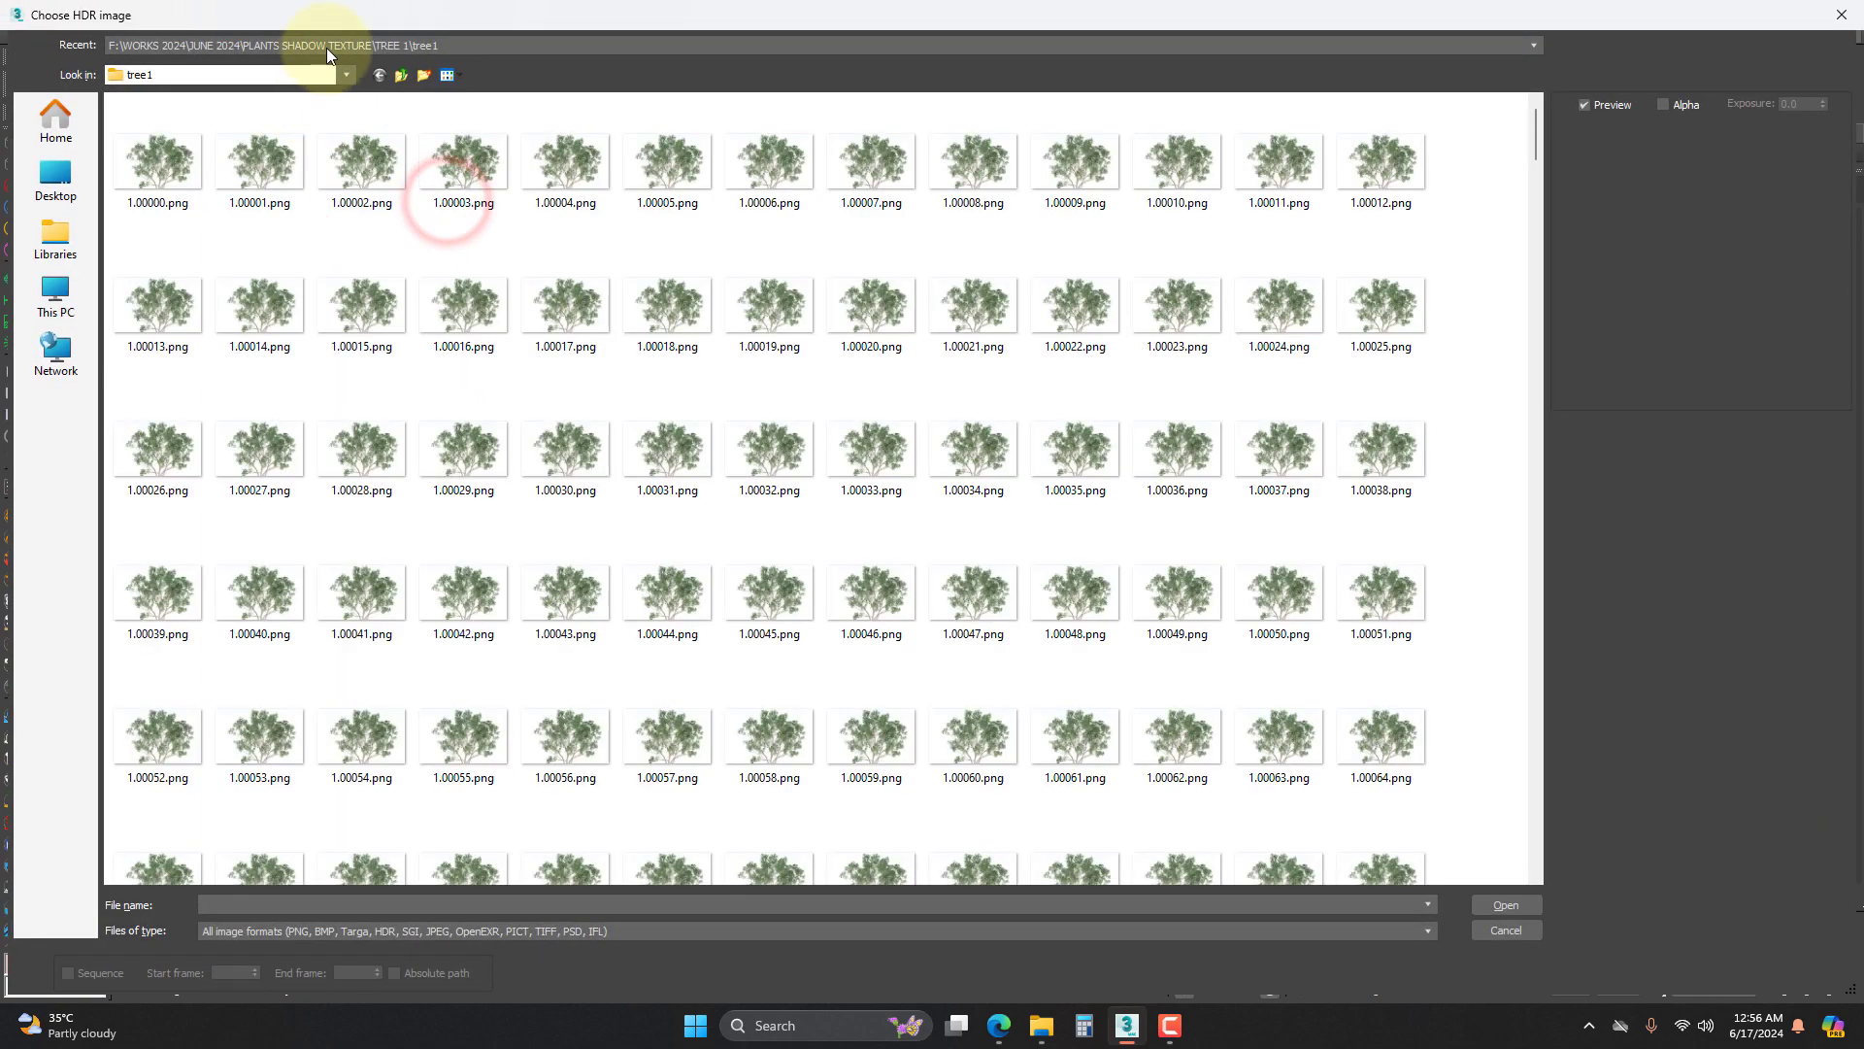
scroll(379, 346, down, 5)
scroll(403, 350, down, 6)
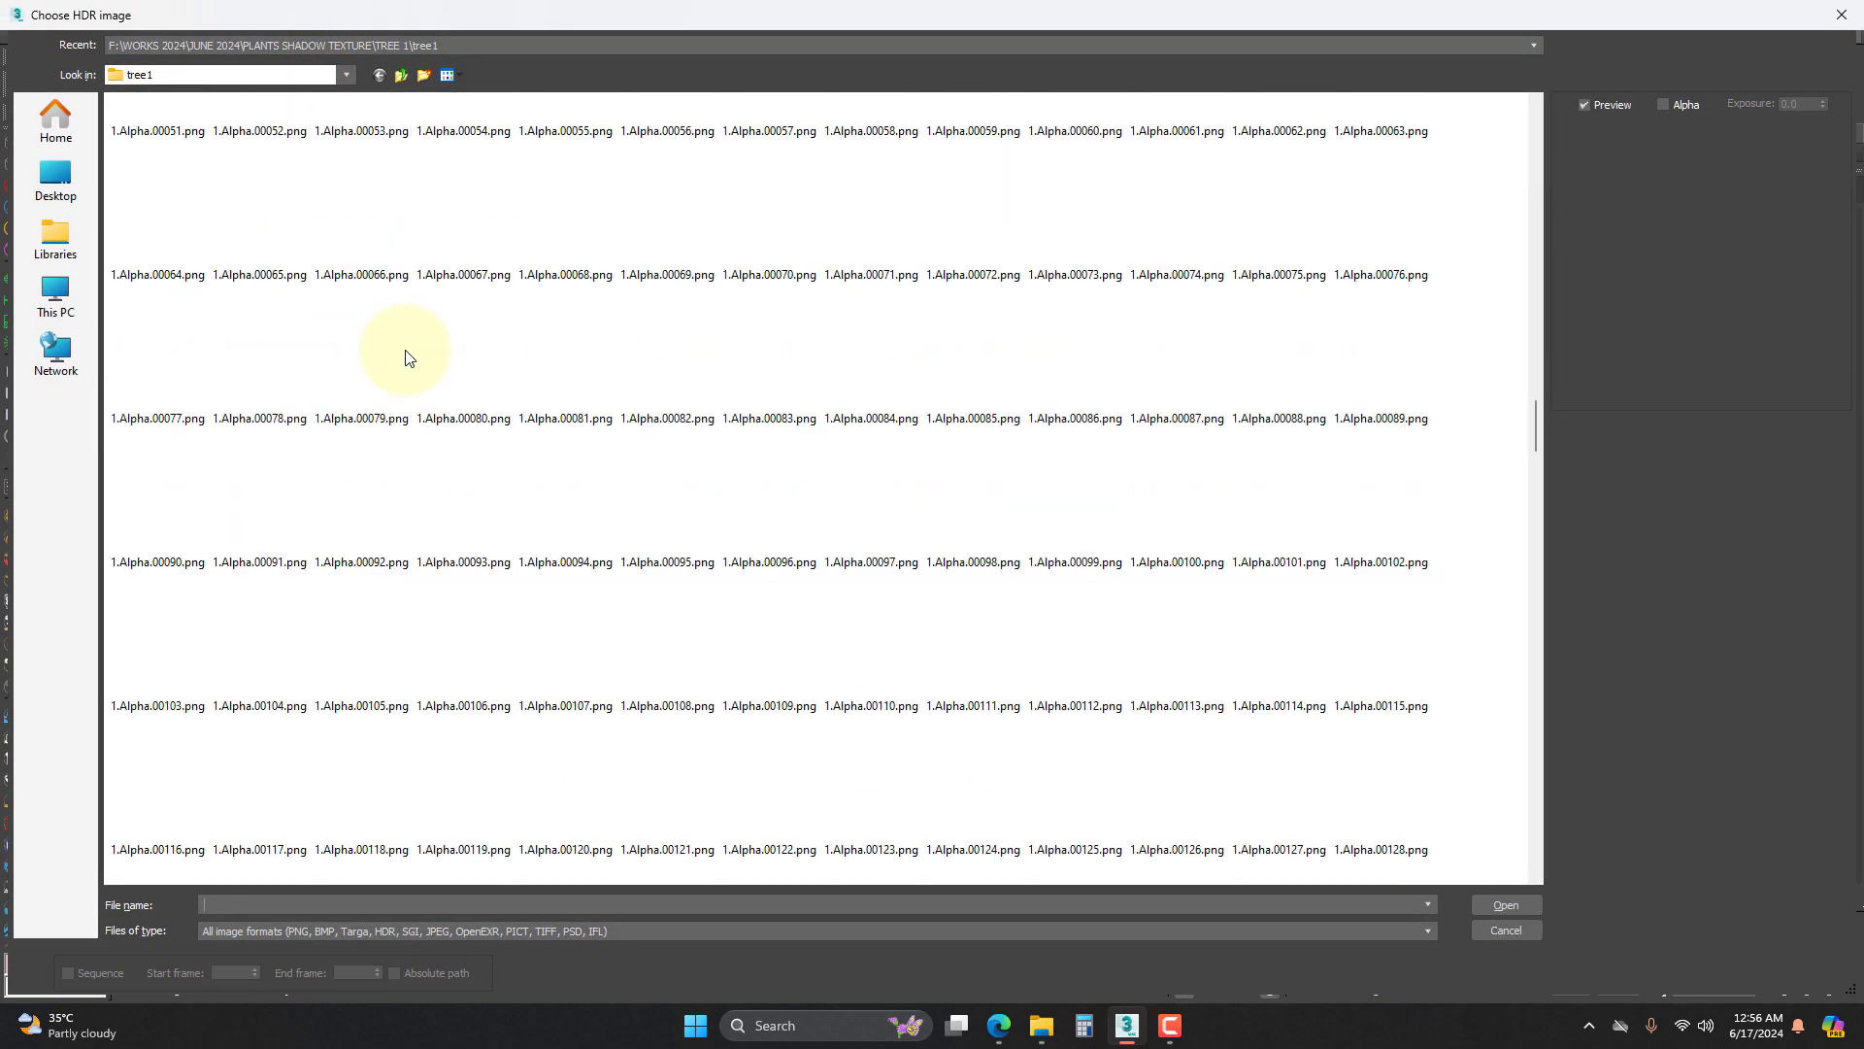
click(250, 384)
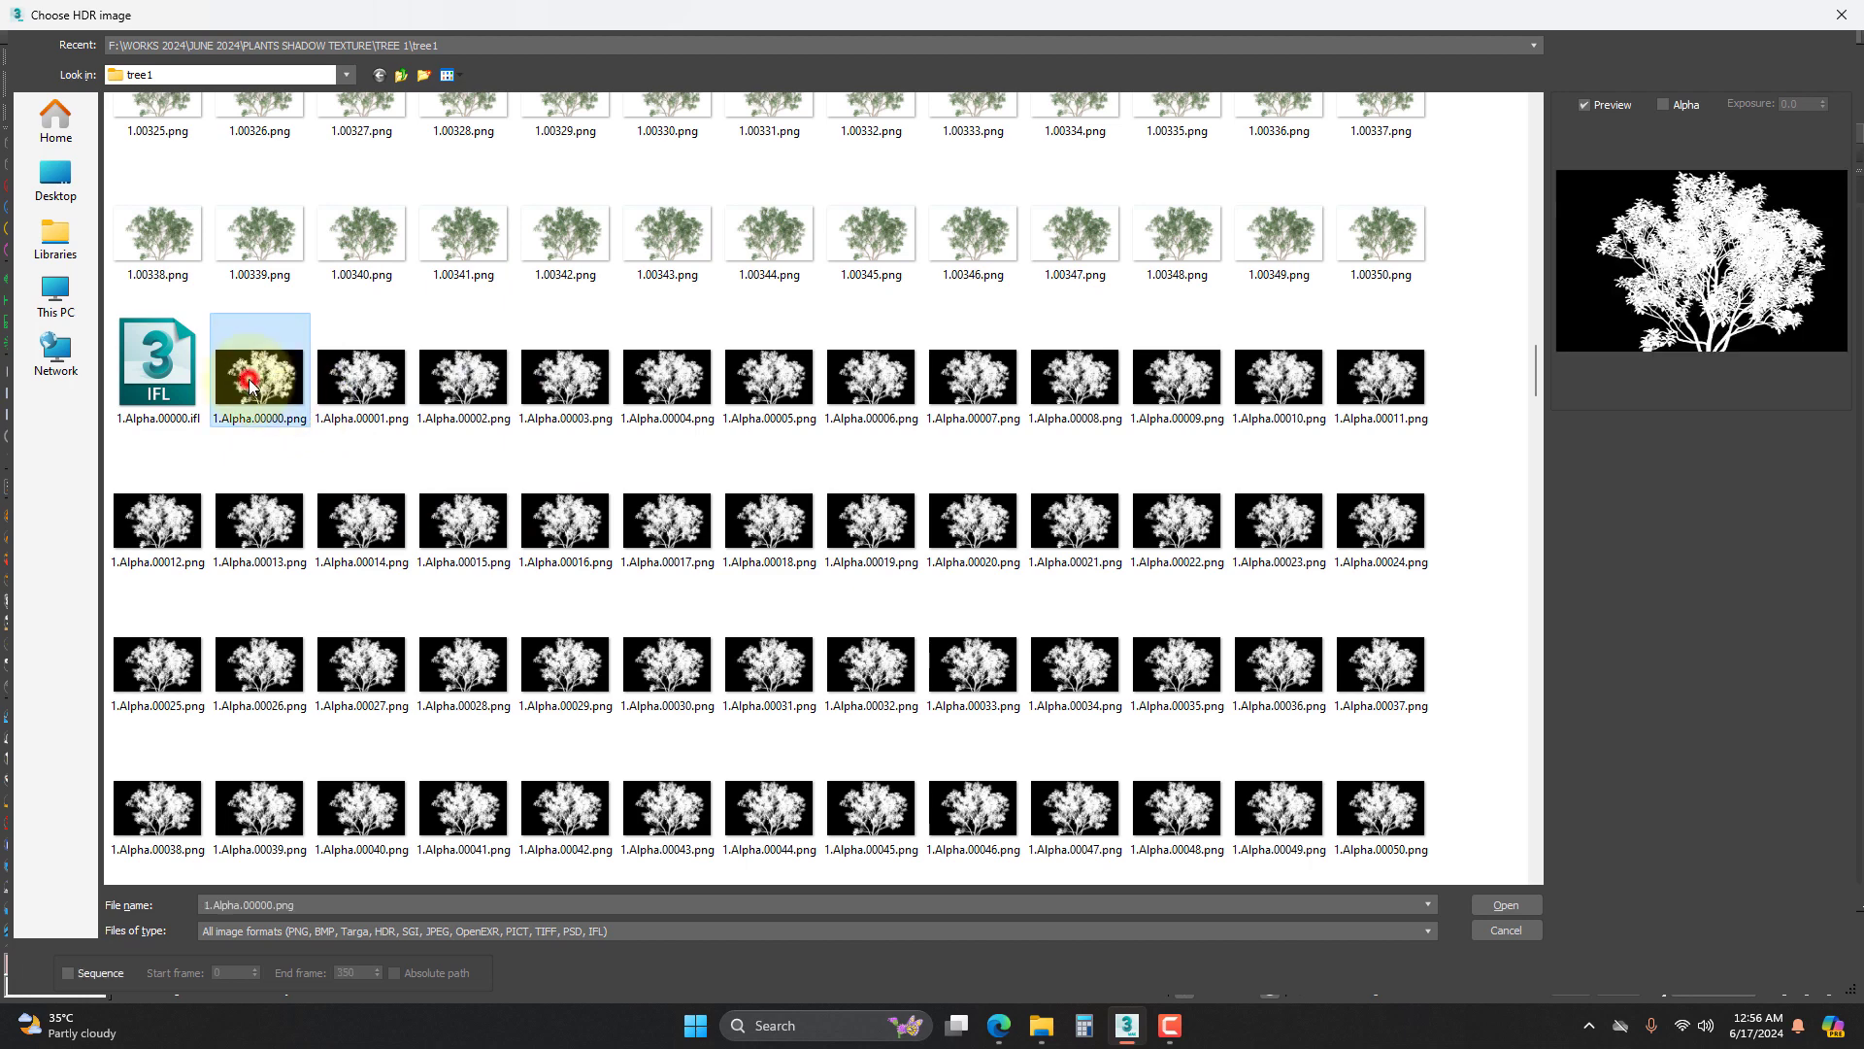
click(70, 973)
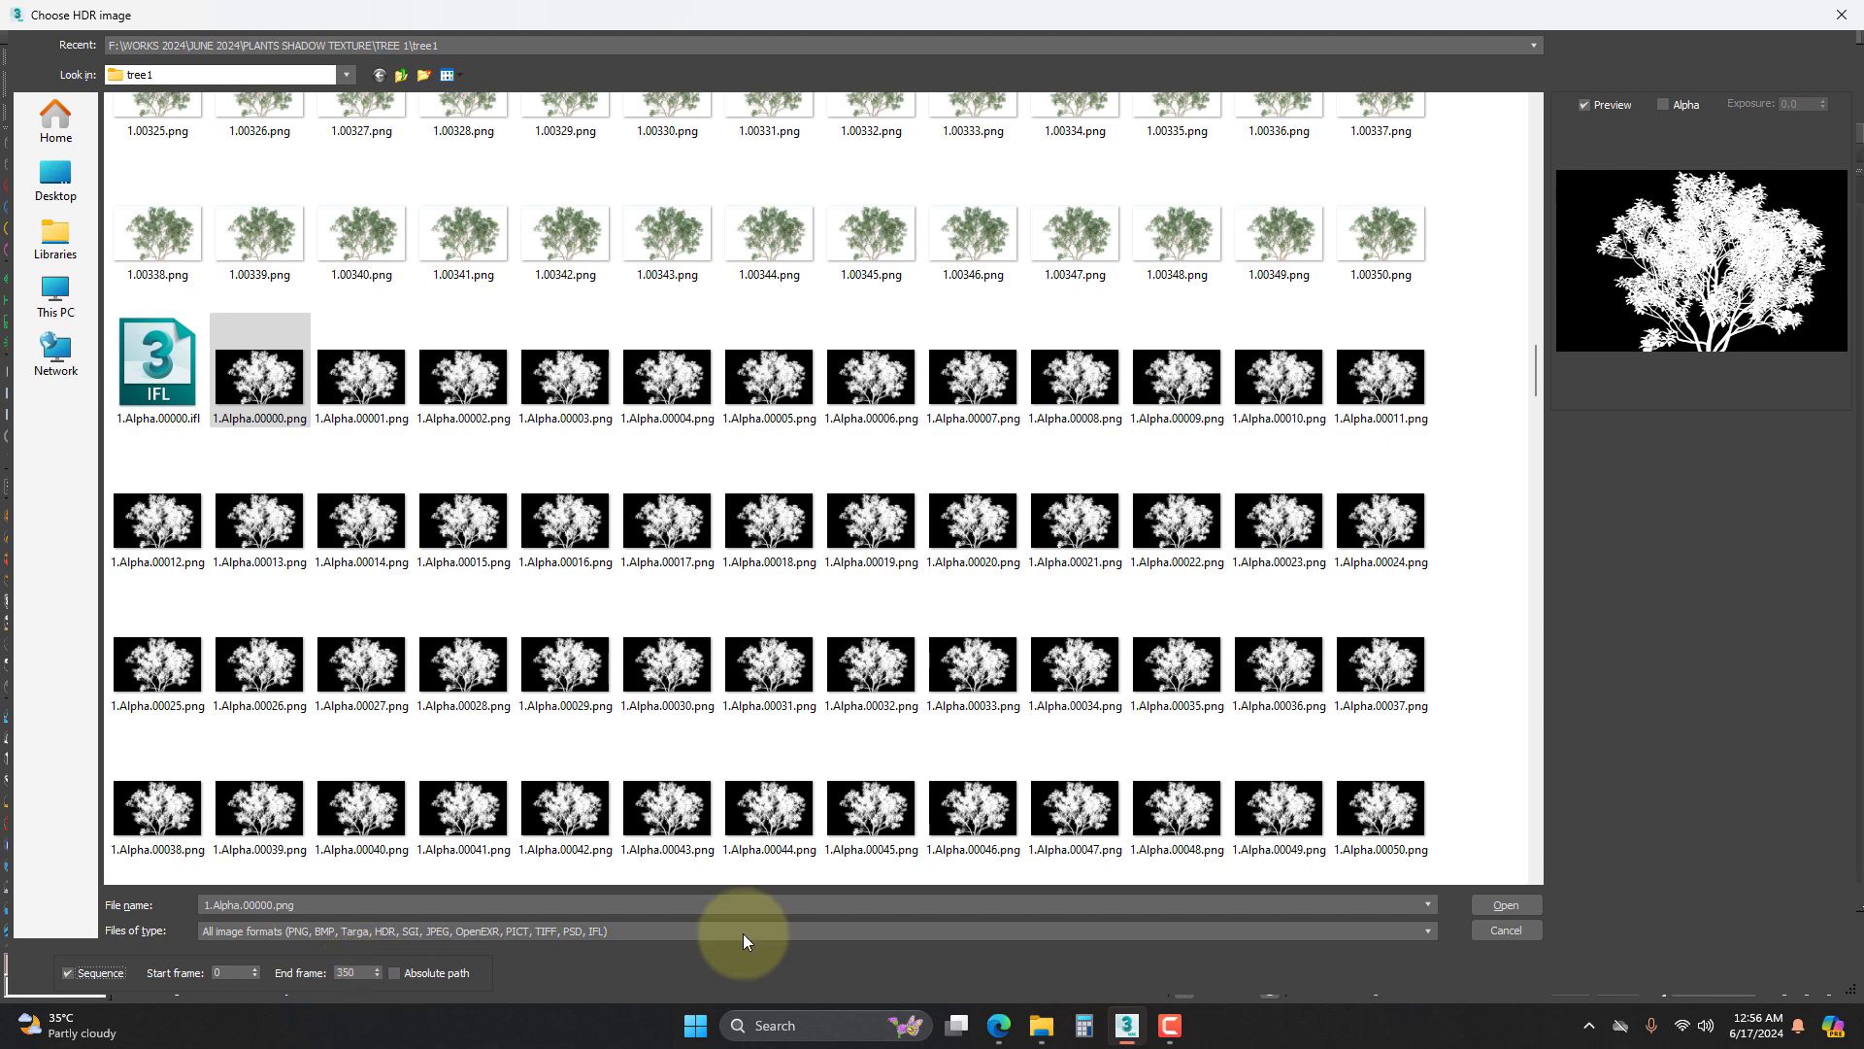
click(1506, 905)
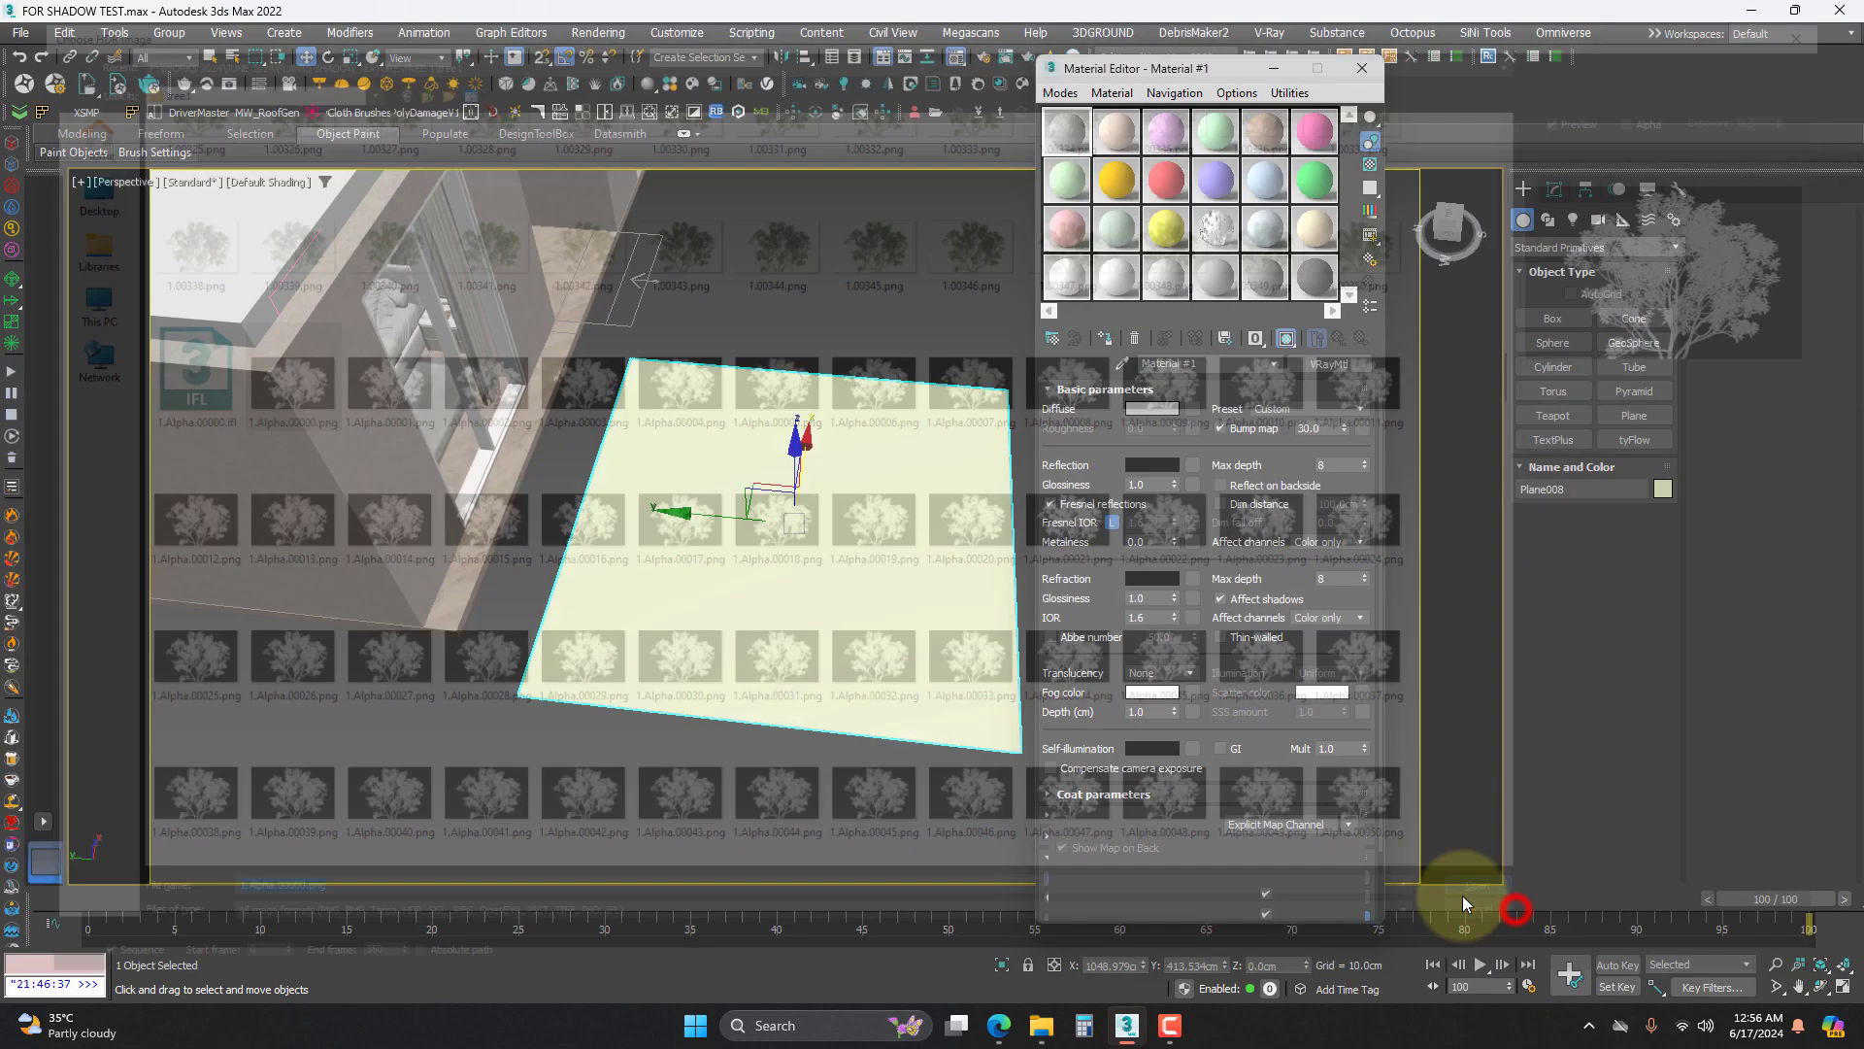
- Preview the tree map on an enlarged sample sphere and assign the material to the plane outside the window
double_click(1072, 126)
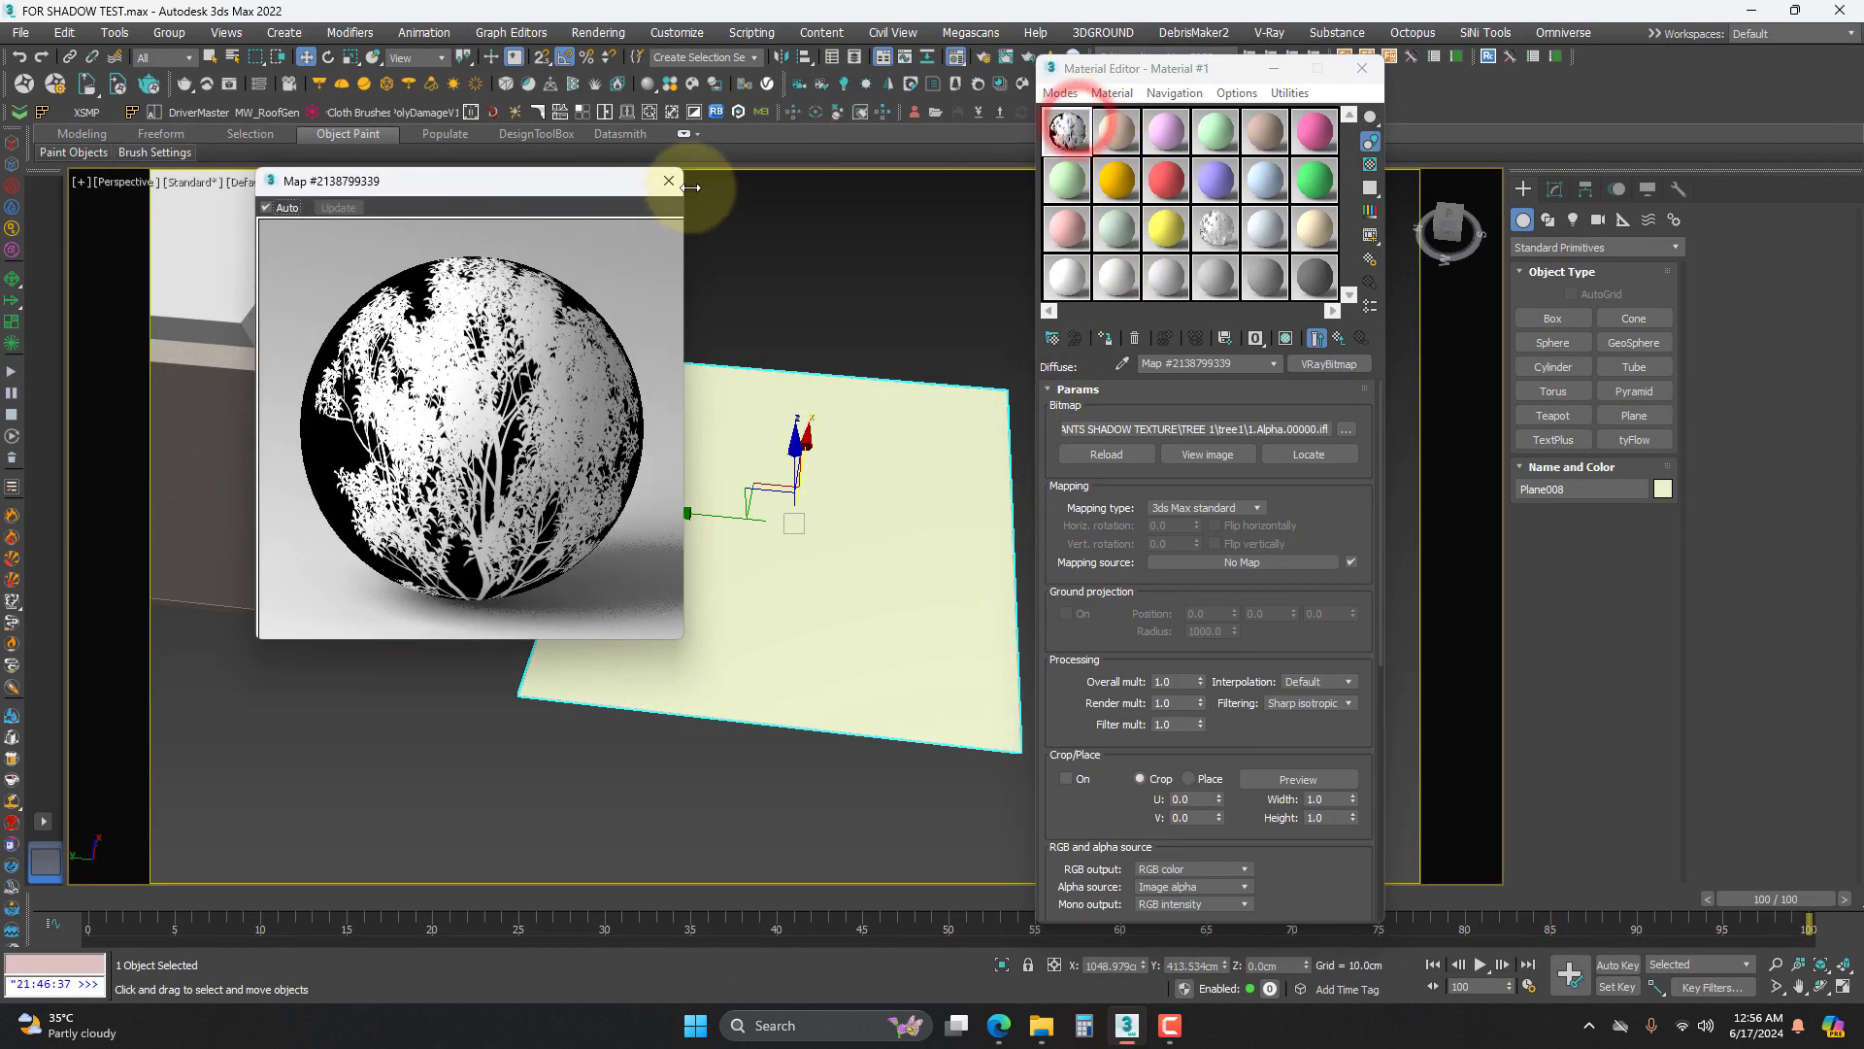
click(671, 182)
drag(1063, 134, 824, 494)
middle_drag(887, 552, 774, 567)
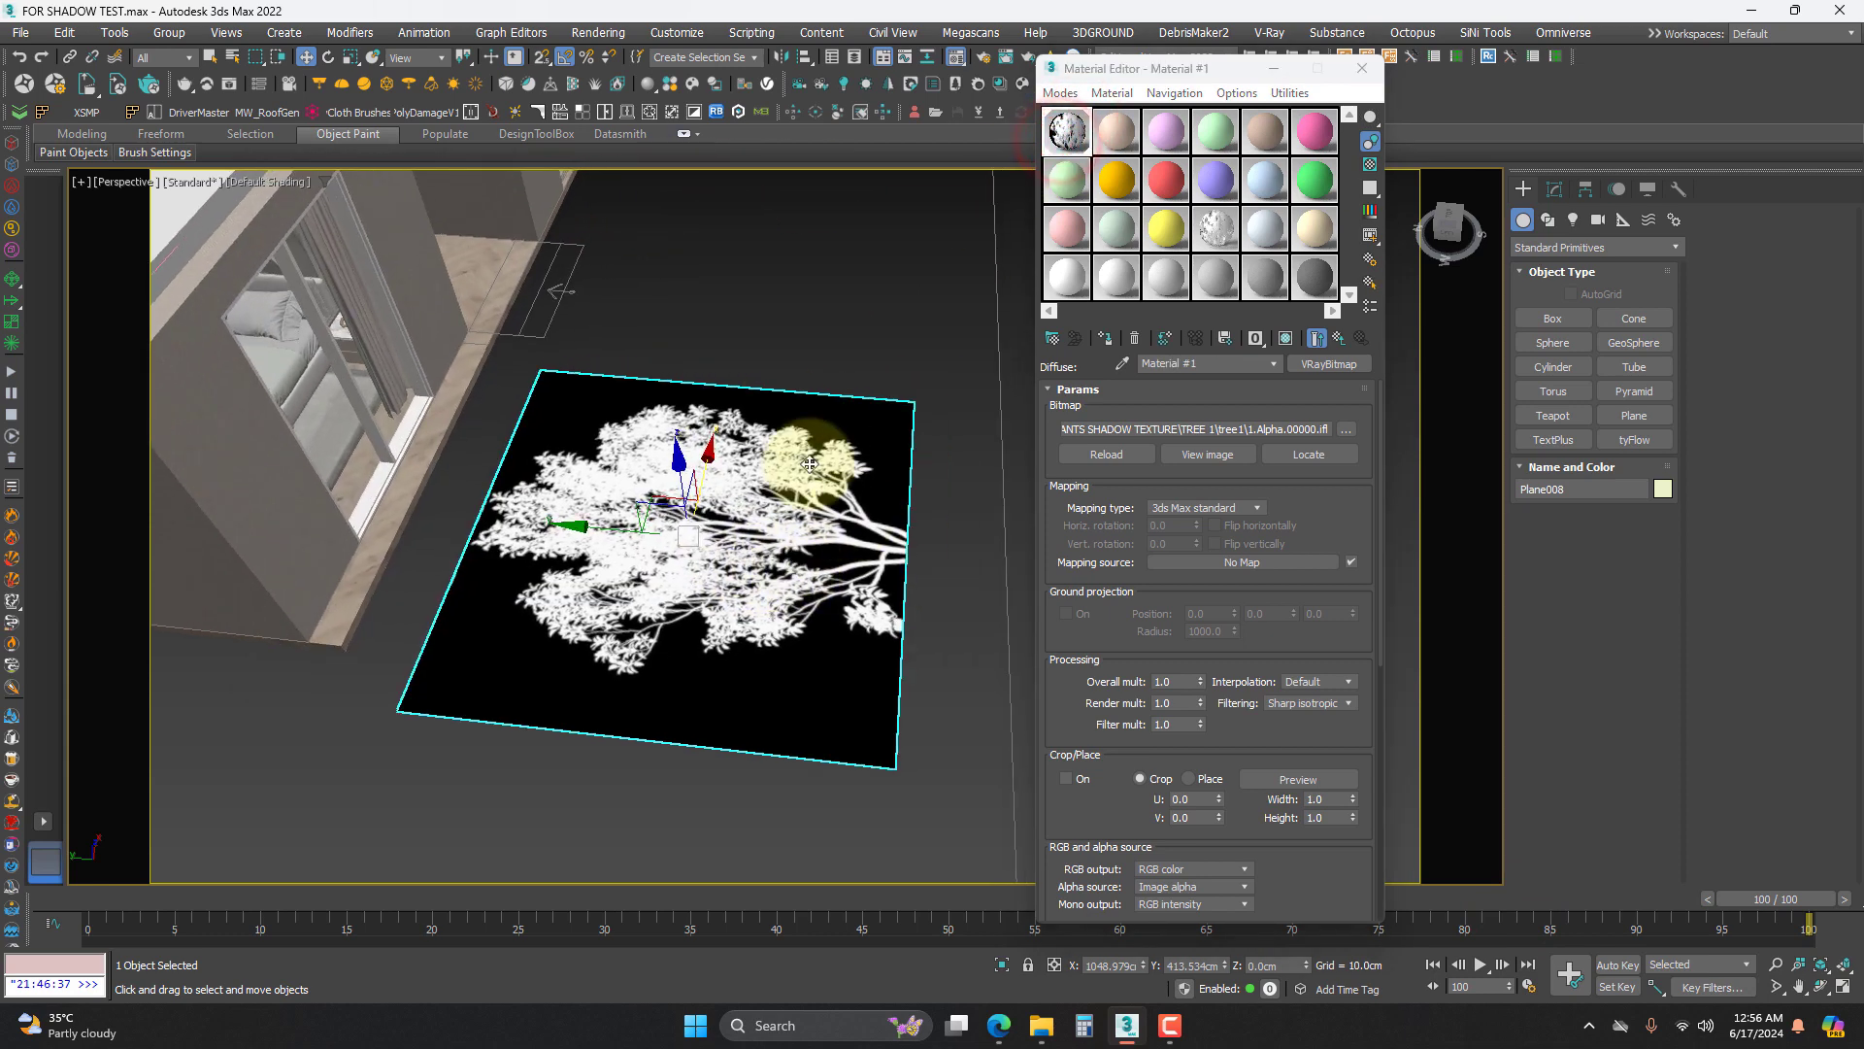
- Rotate the plane 180 degrees about Z and stand it upright so the tree grows vertically outside the window
click(816, 359)
click(751, 523)
key(e)
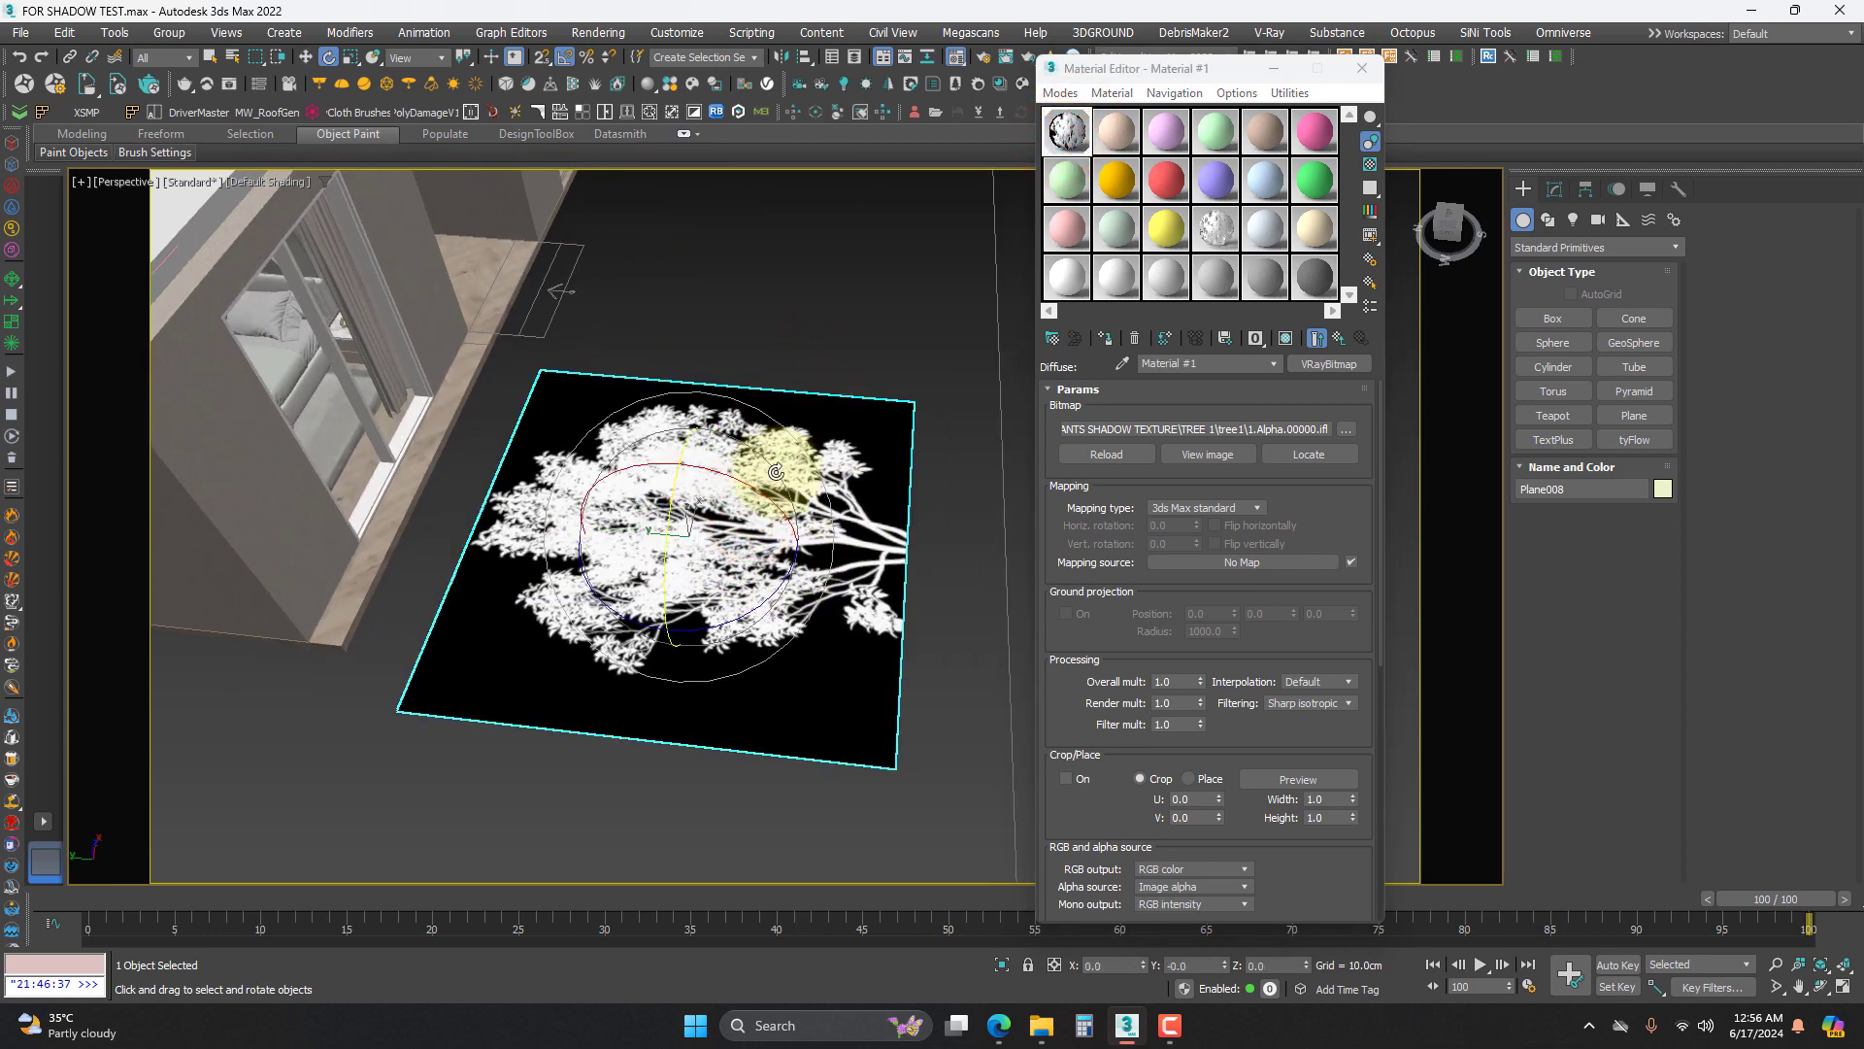
drag(752, 613, 745, 617)
key(w)
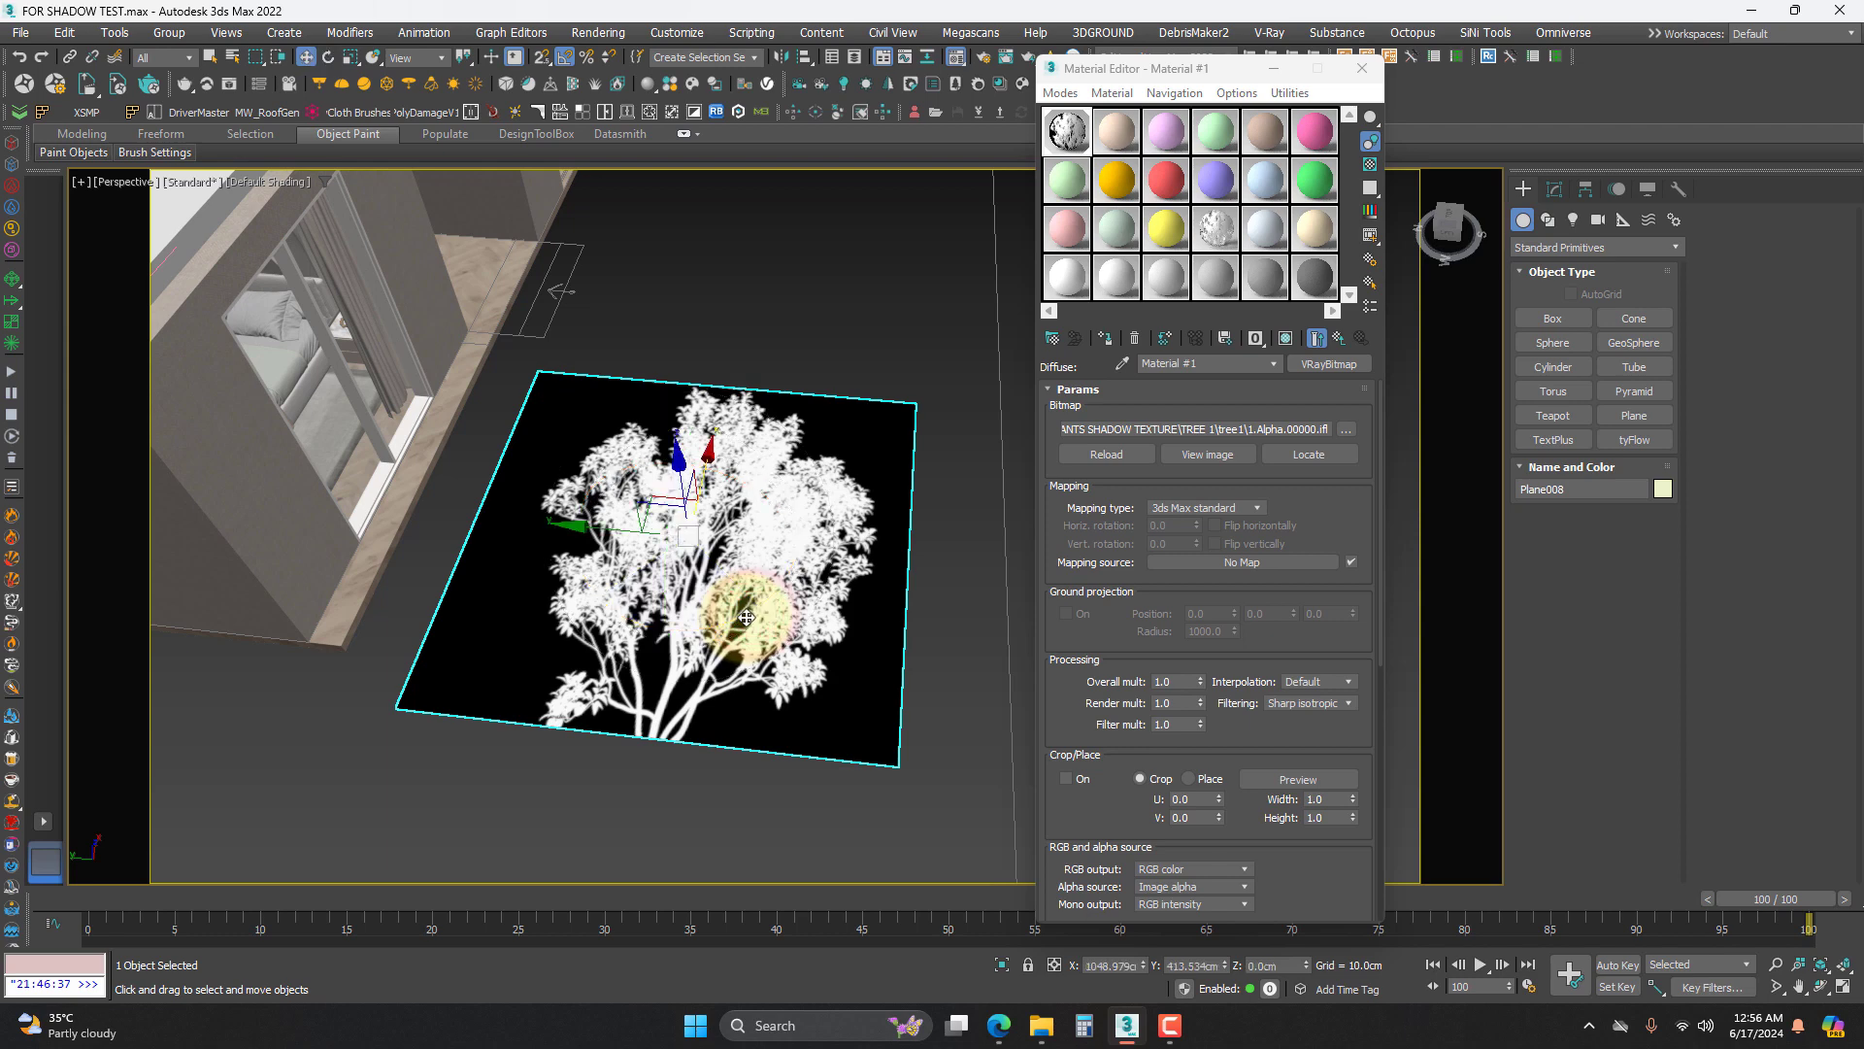
drag(608, 604, 585, 596)
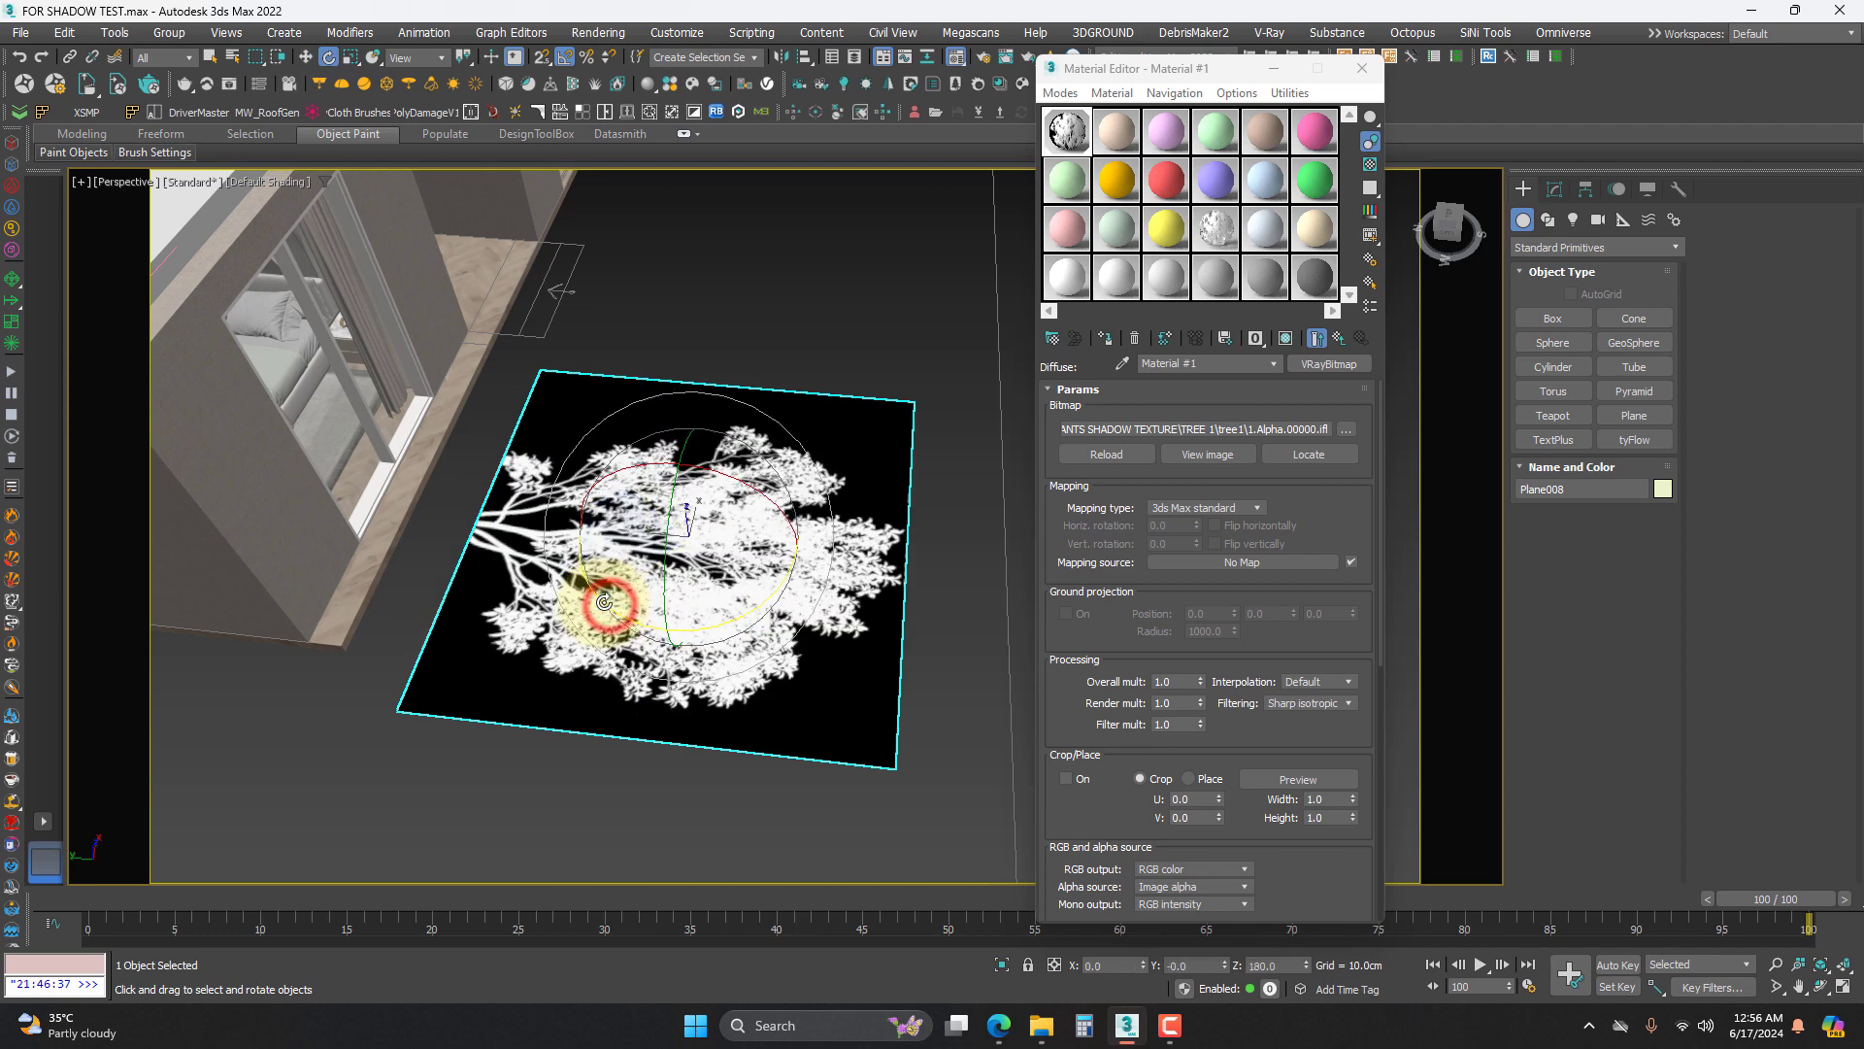
key(w)
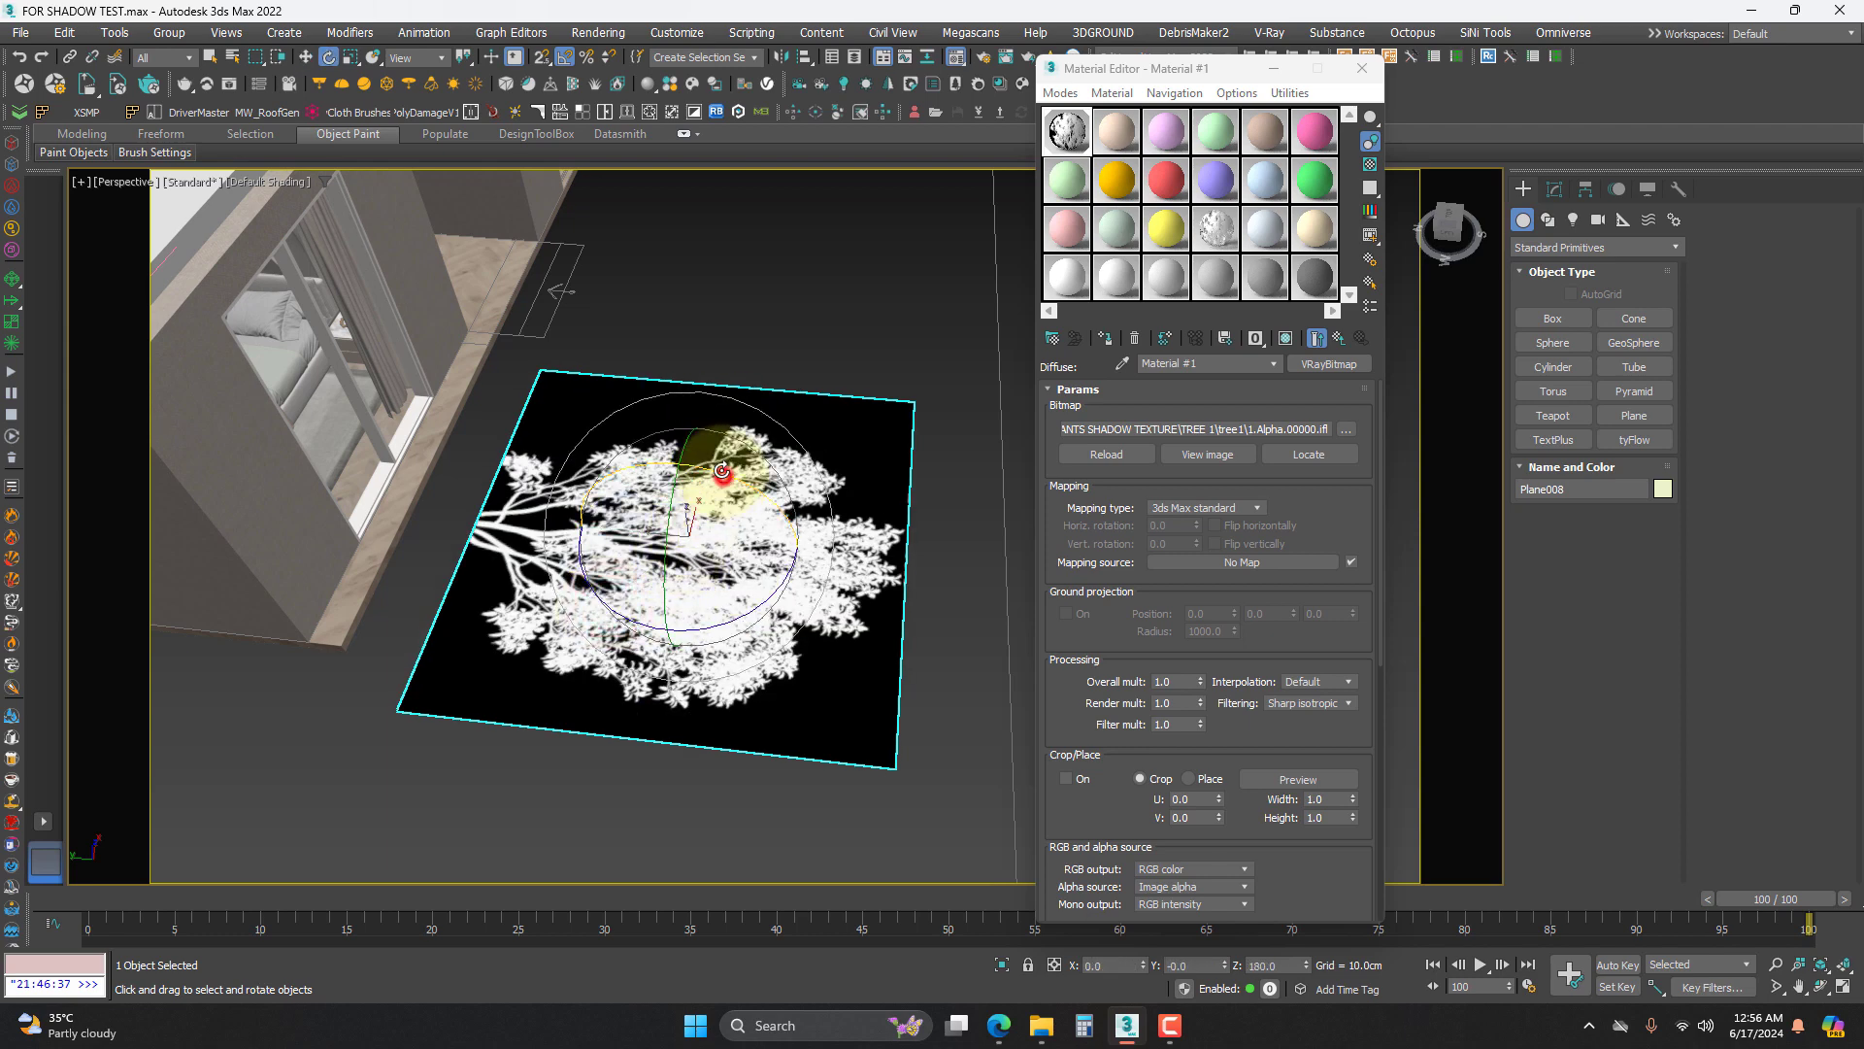
drag(722, 471, 723, 524)
key(w)
alt+middle_drag(723, 527, 701, 460)
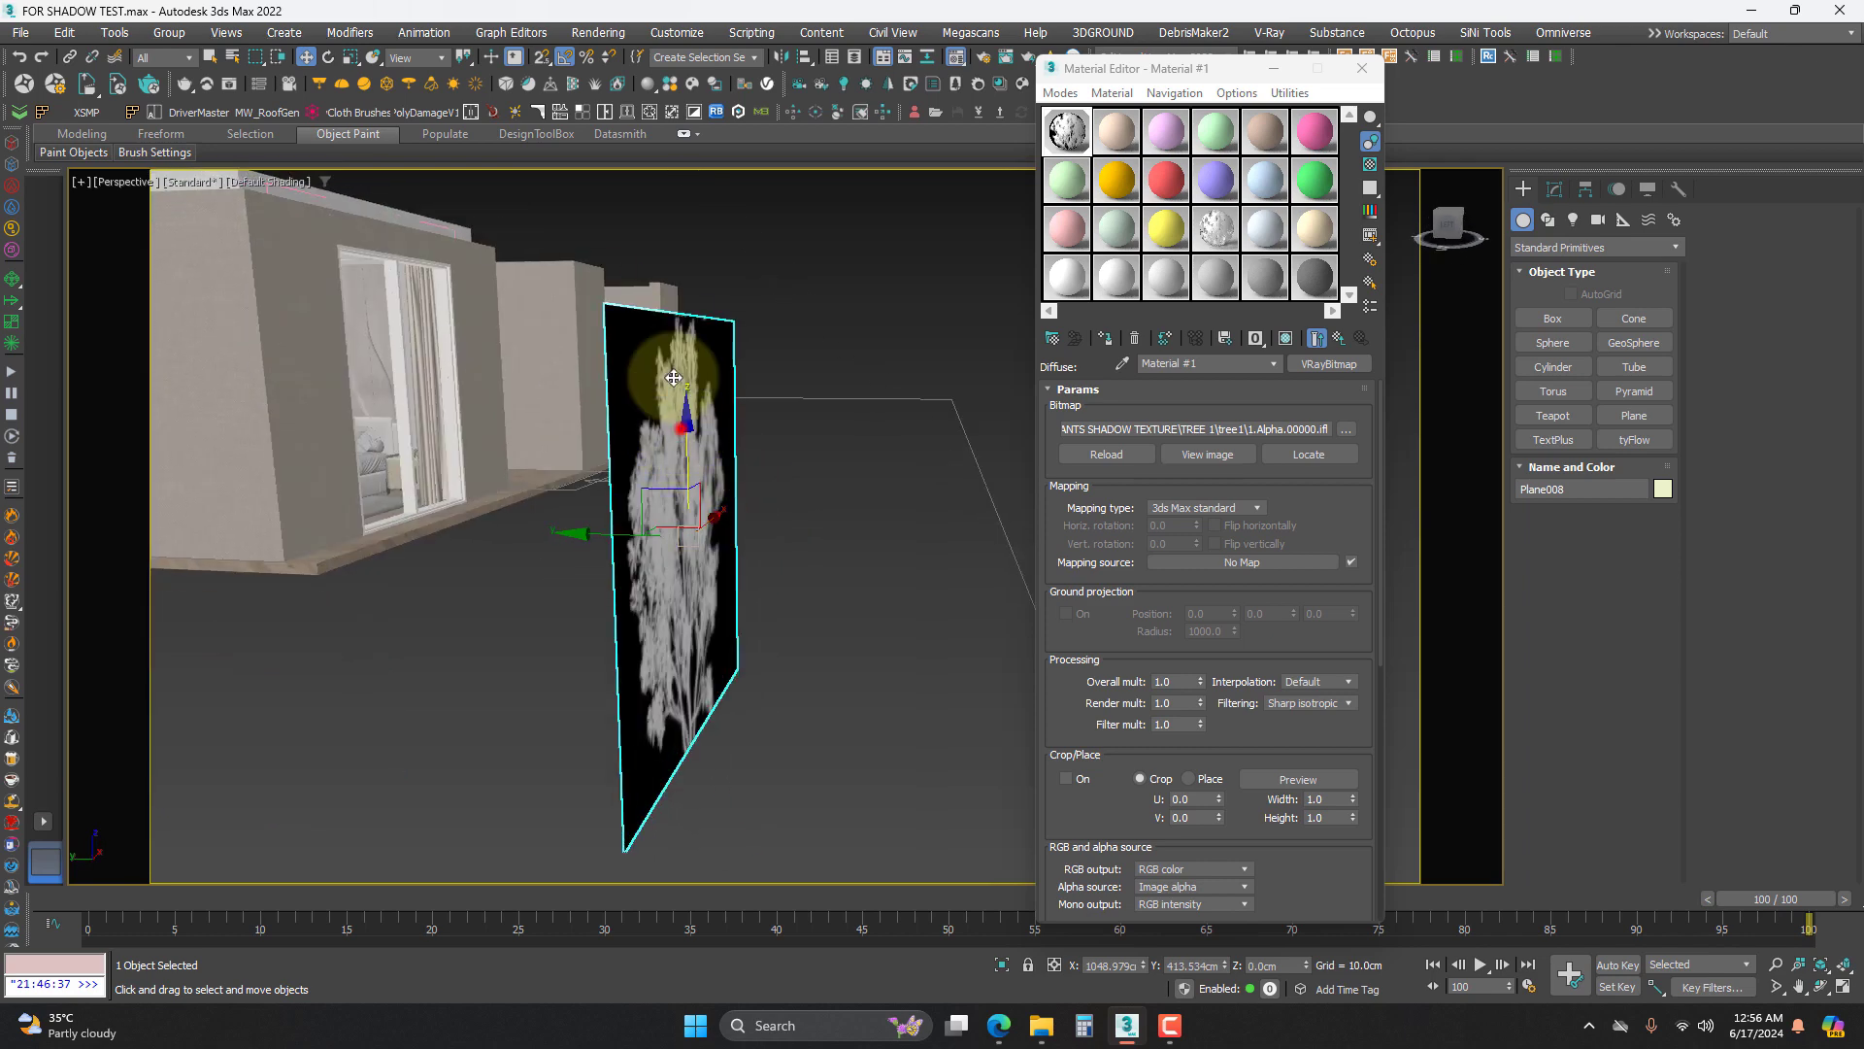
- Raise the upright plane outside the window and scale it to about 117% along its X axis
alt+middle_drag(674, 378, 650, 490)
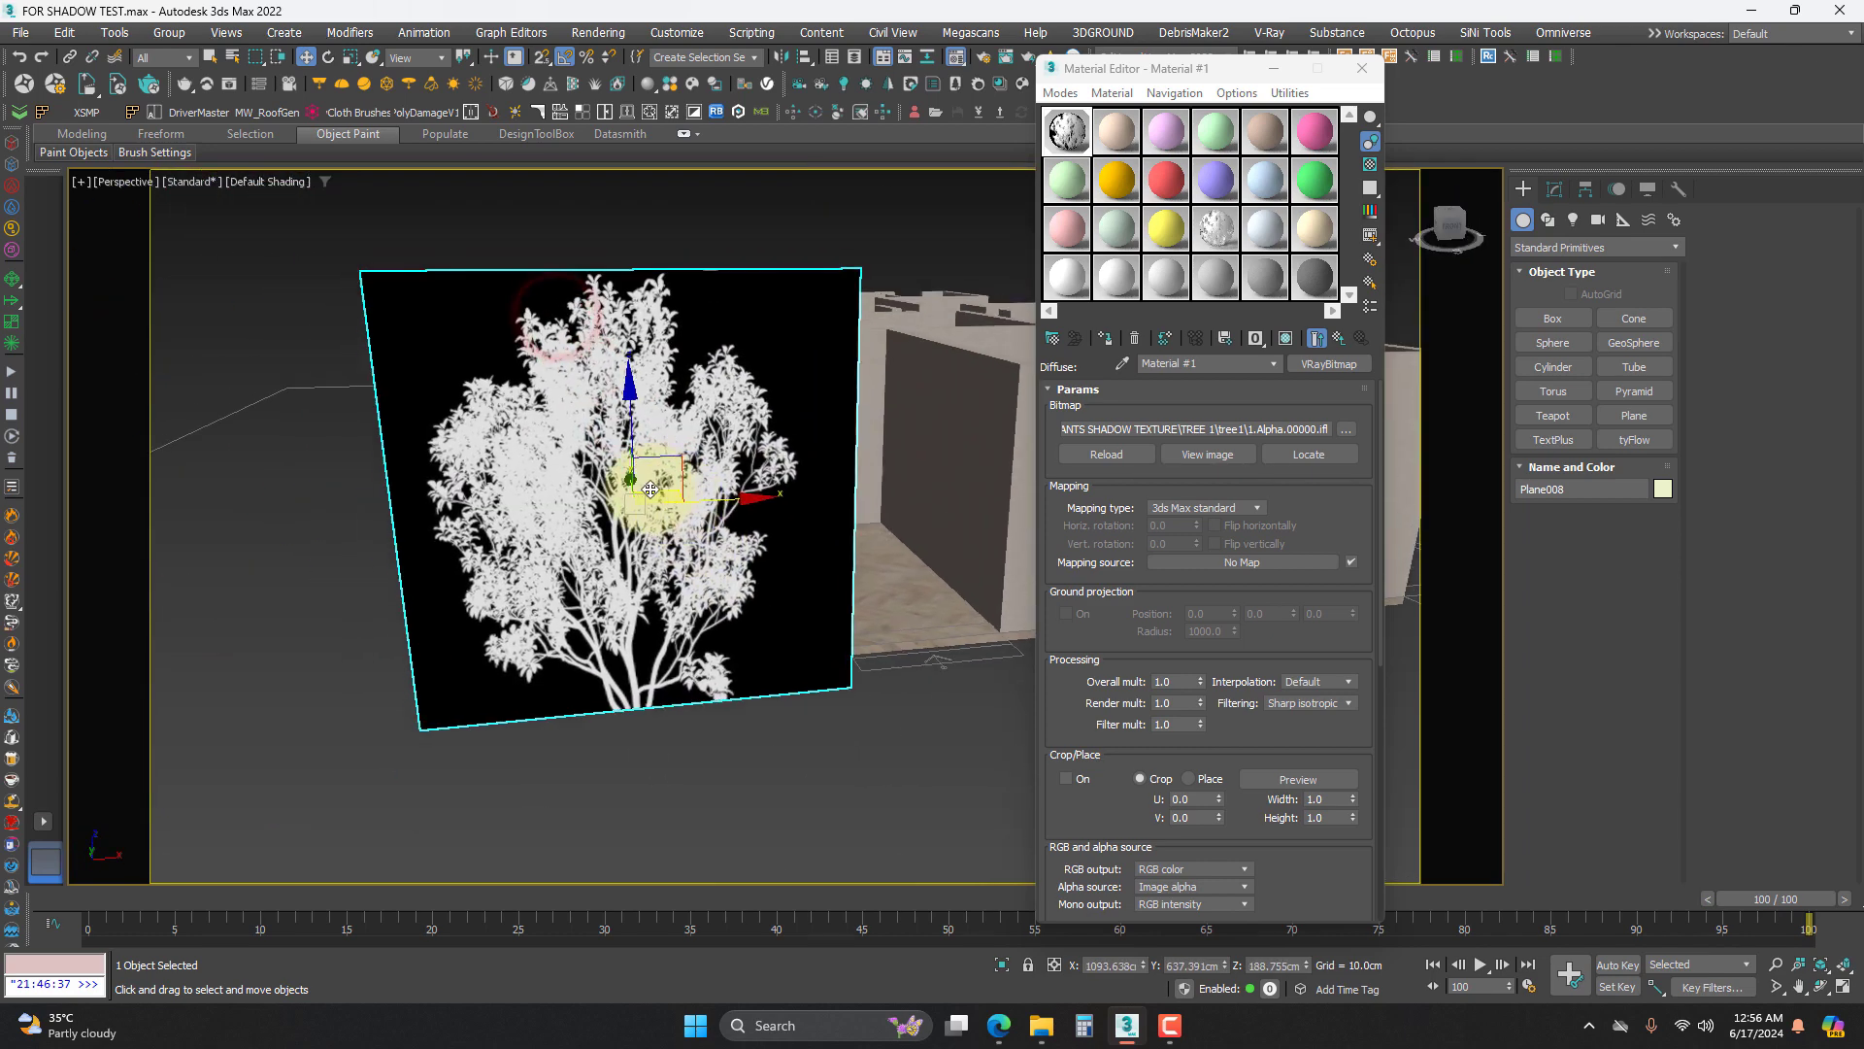
drag(517, 511, 505, 511)
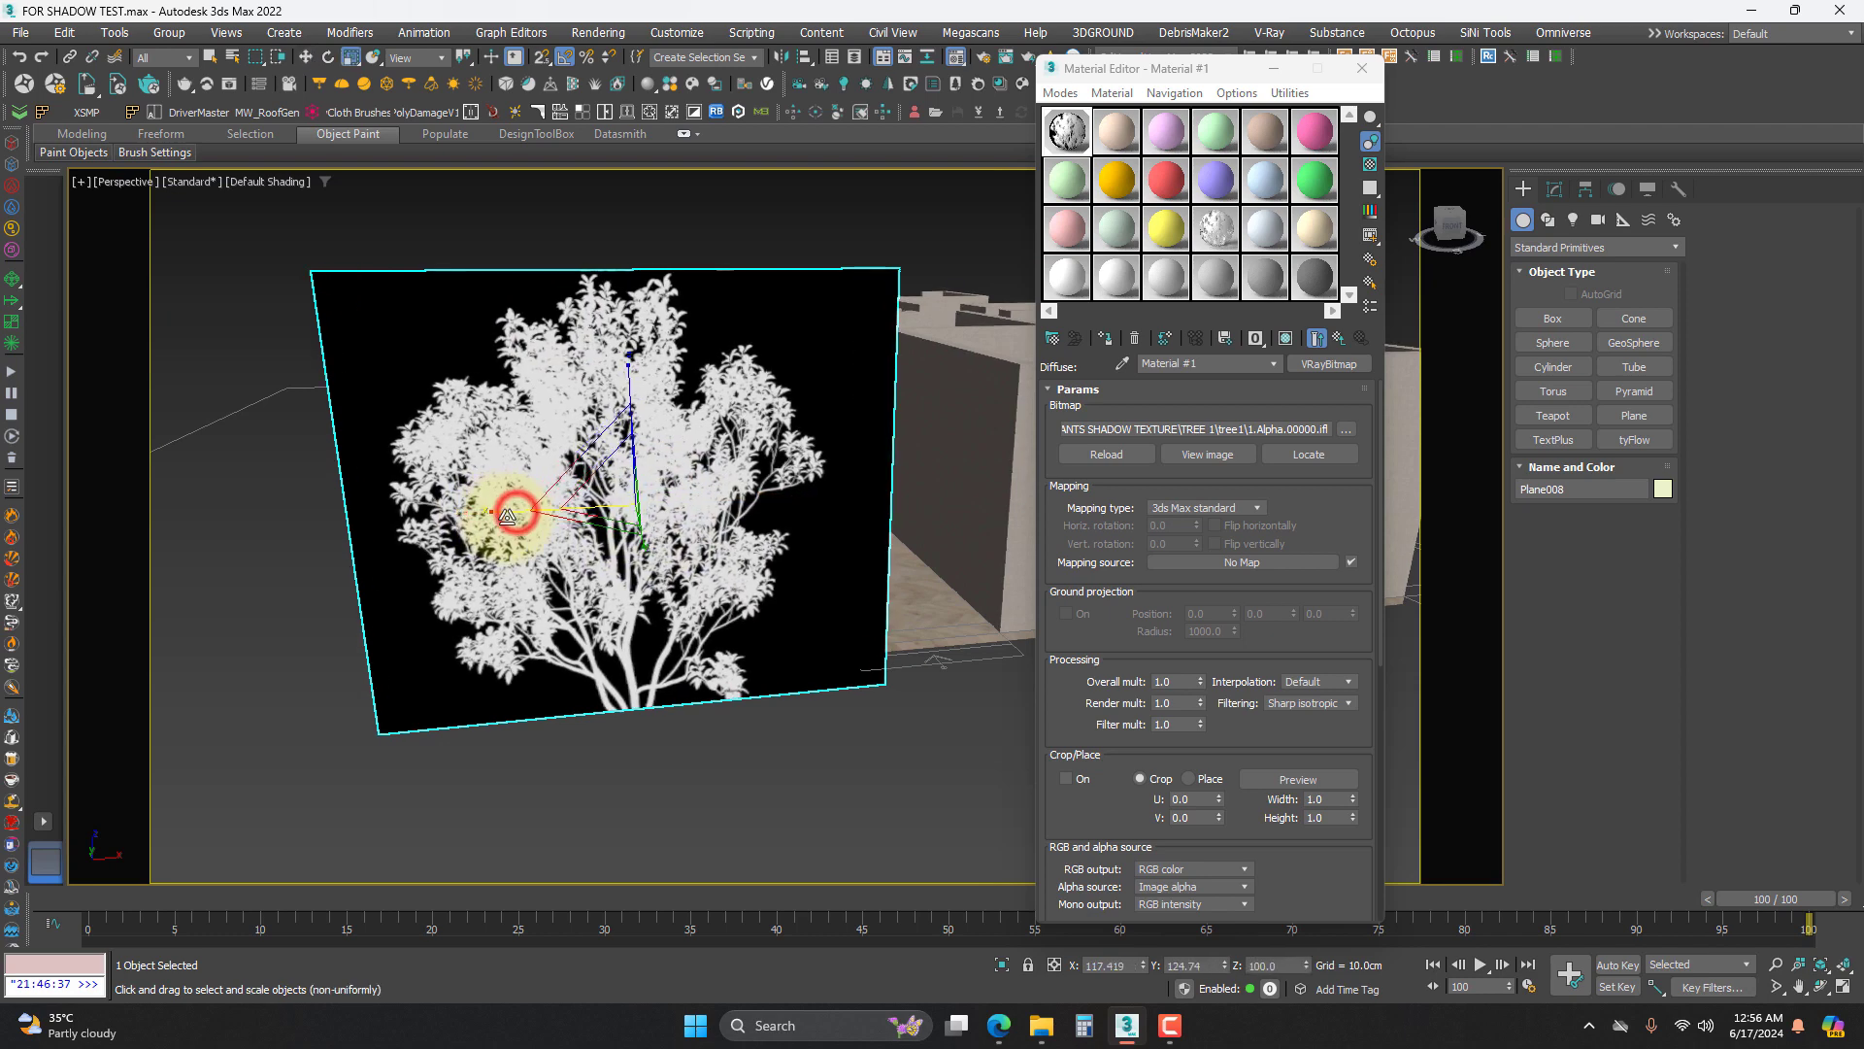
key(w)
mouse_move(622, 513)
alt+middle_down()
mouse_move(883, 525)
mouse_move(890, 569)
mouse_move(617, 486)
alt+middle_up()
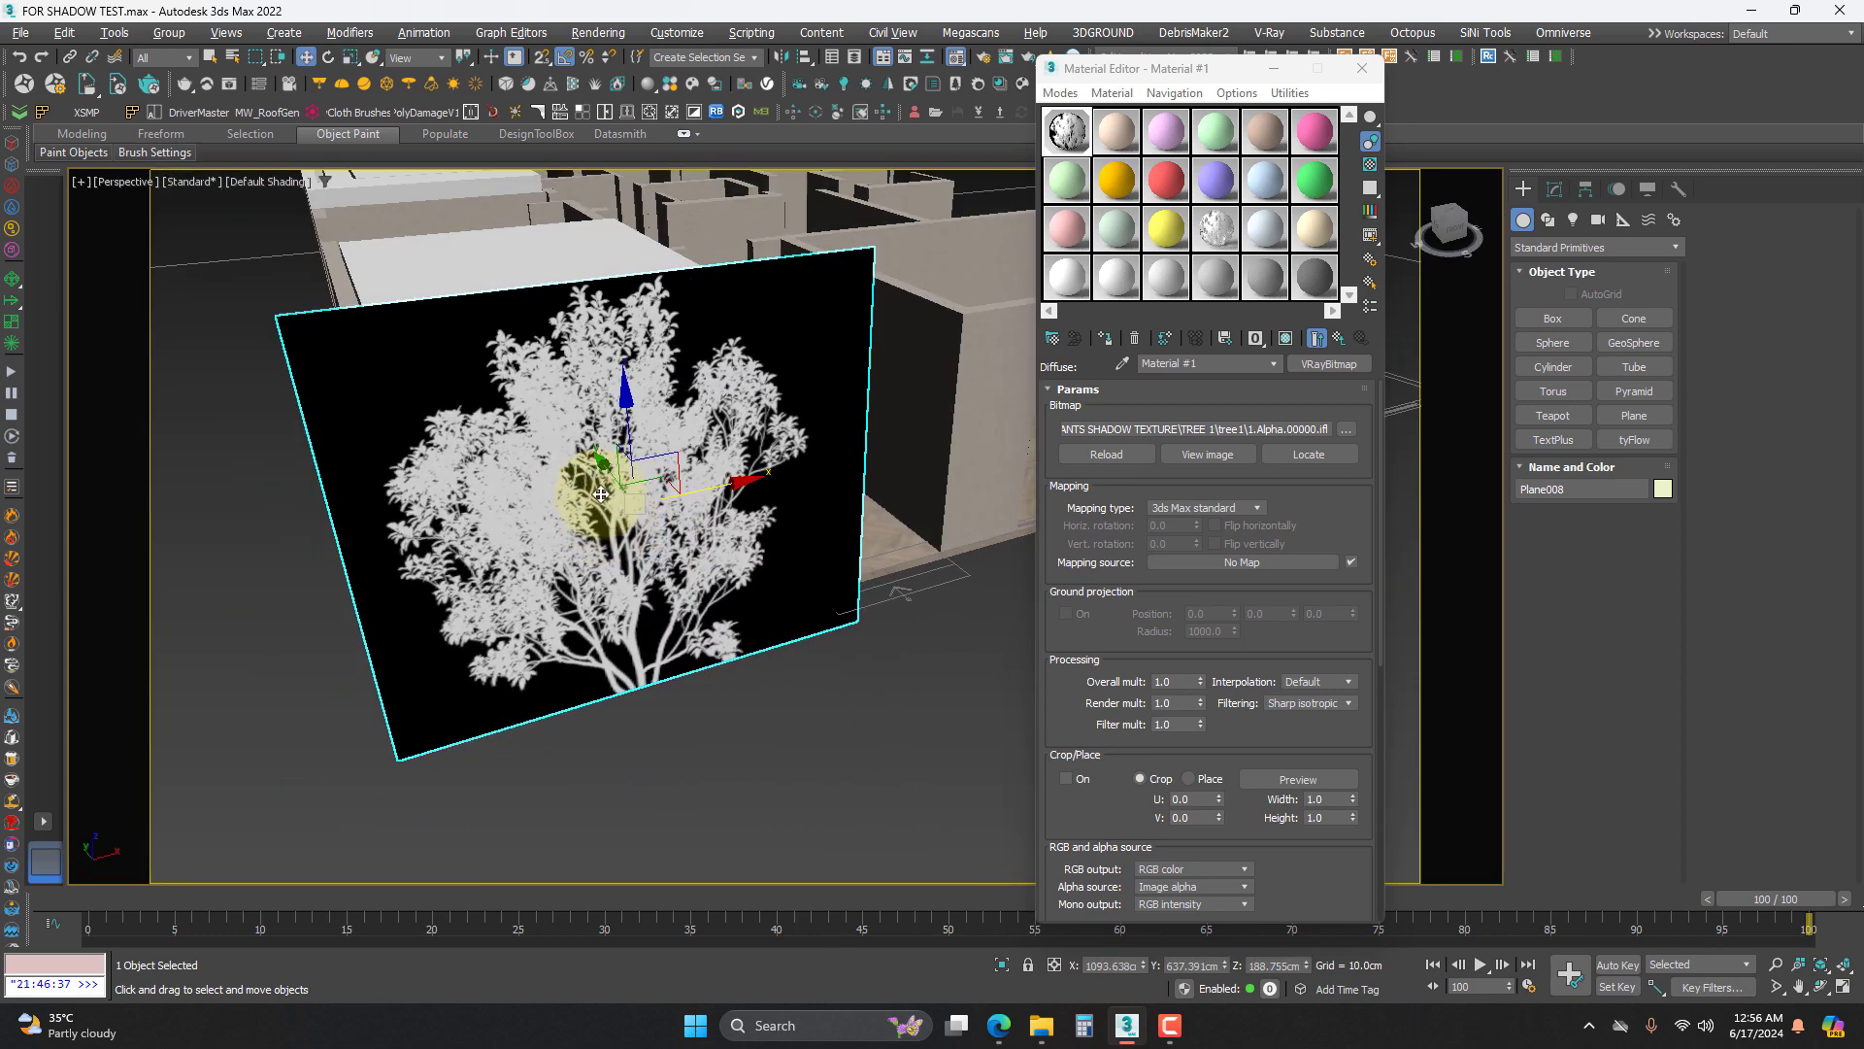
scroll(617, 486, up, 4)
- Copy the VRayMtl's diffuse tree map into its Opacity map slot and close the enlarged sample preview
double_click(1068, 131)
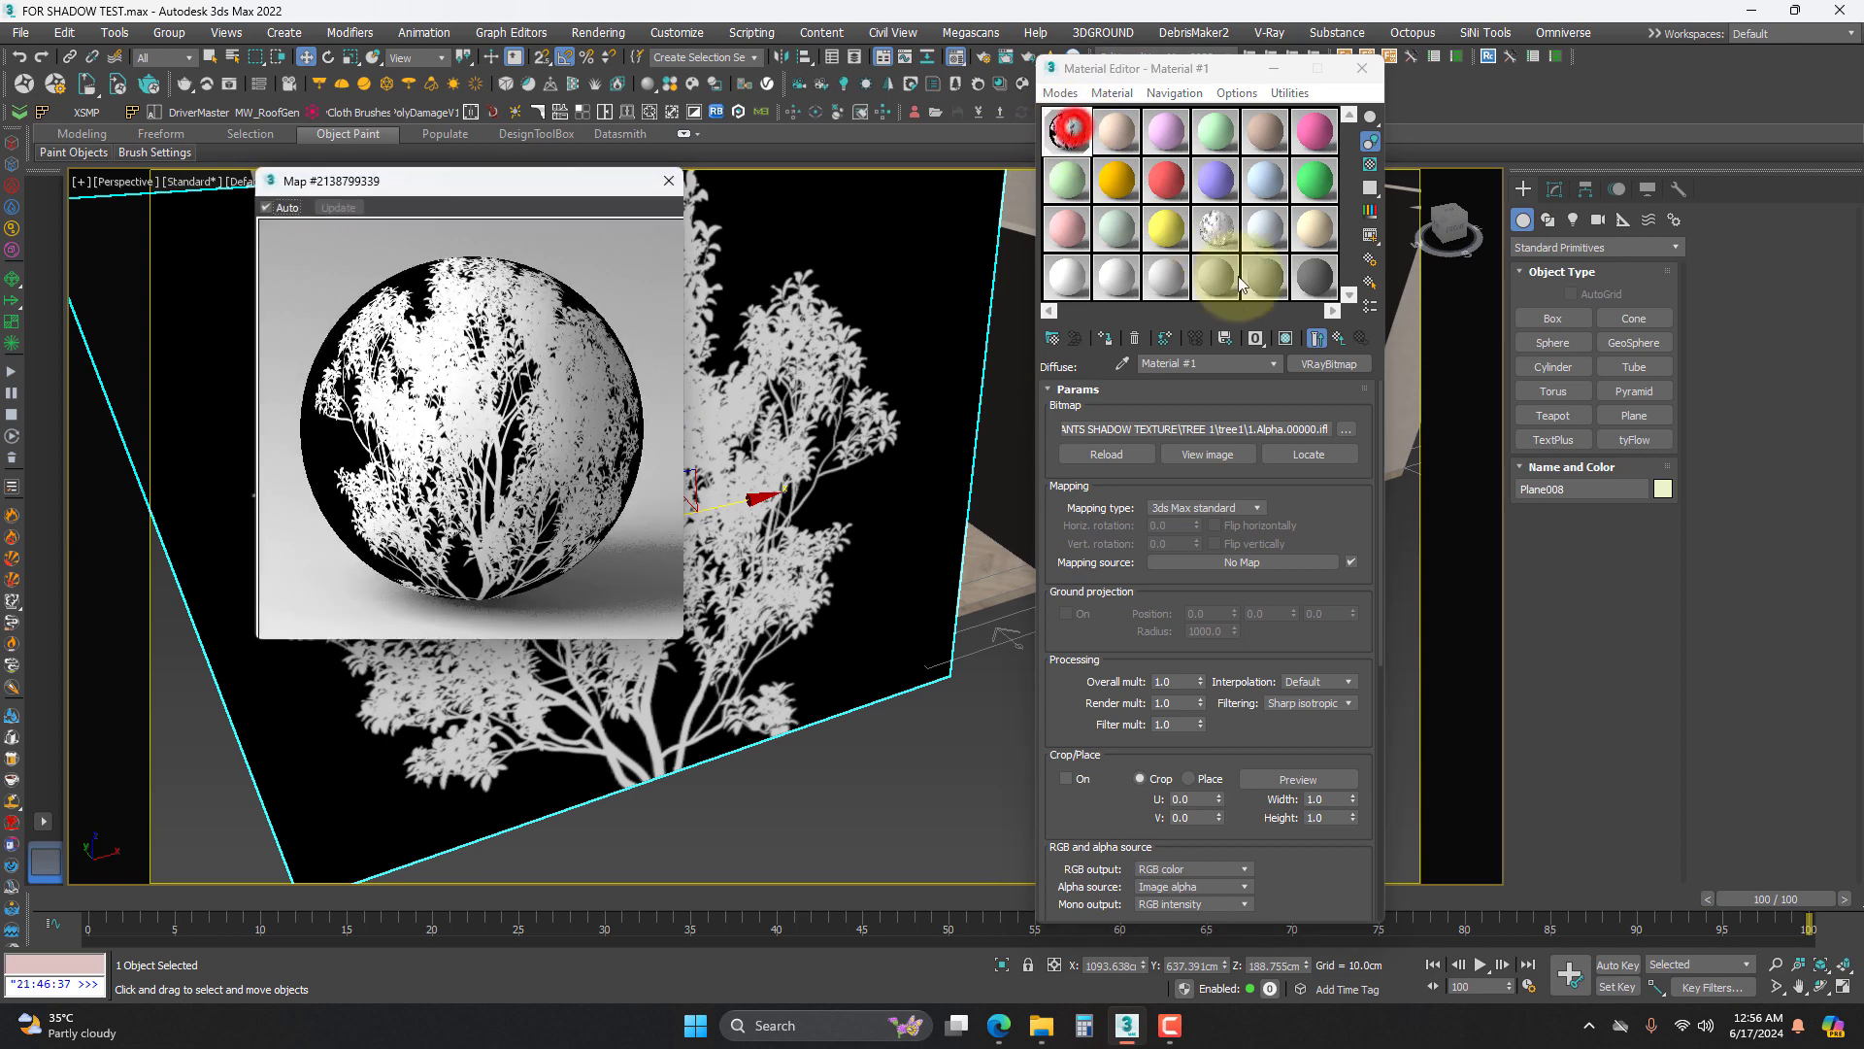
click(1338, 337)
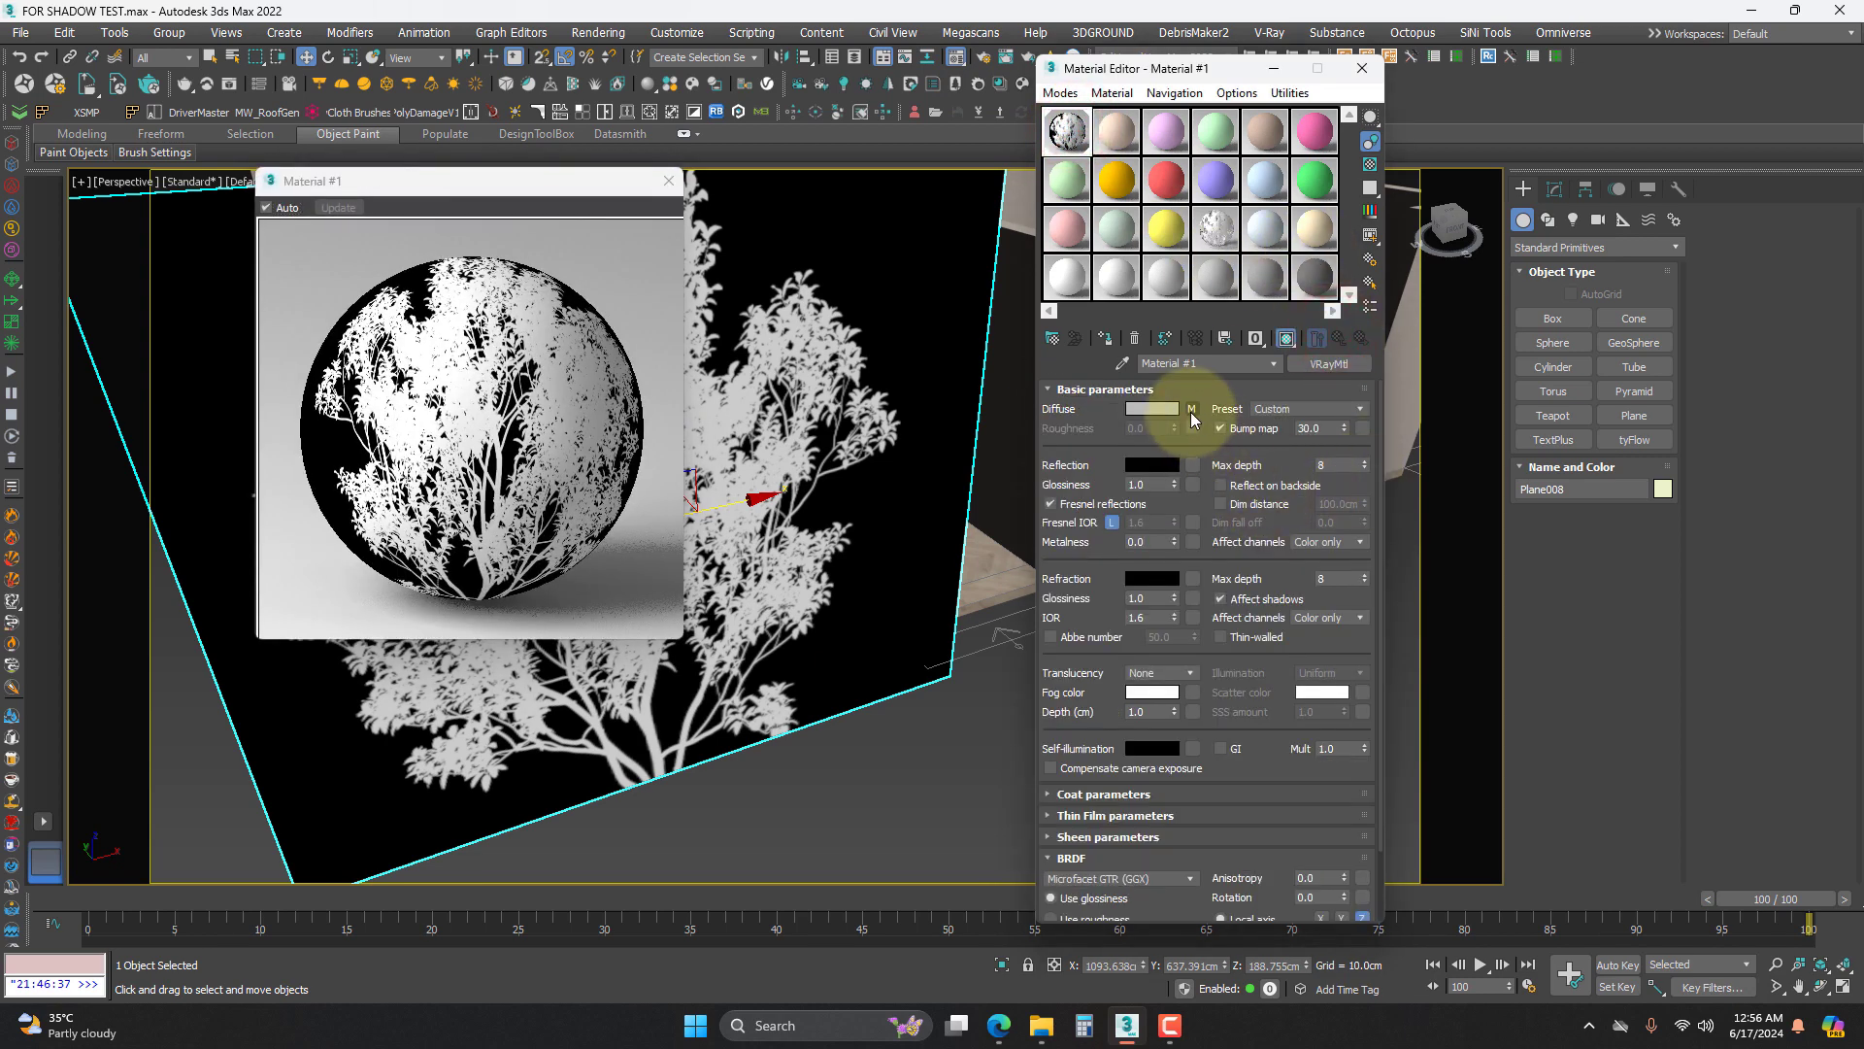
click(1228, 449)
click(1107, 391)
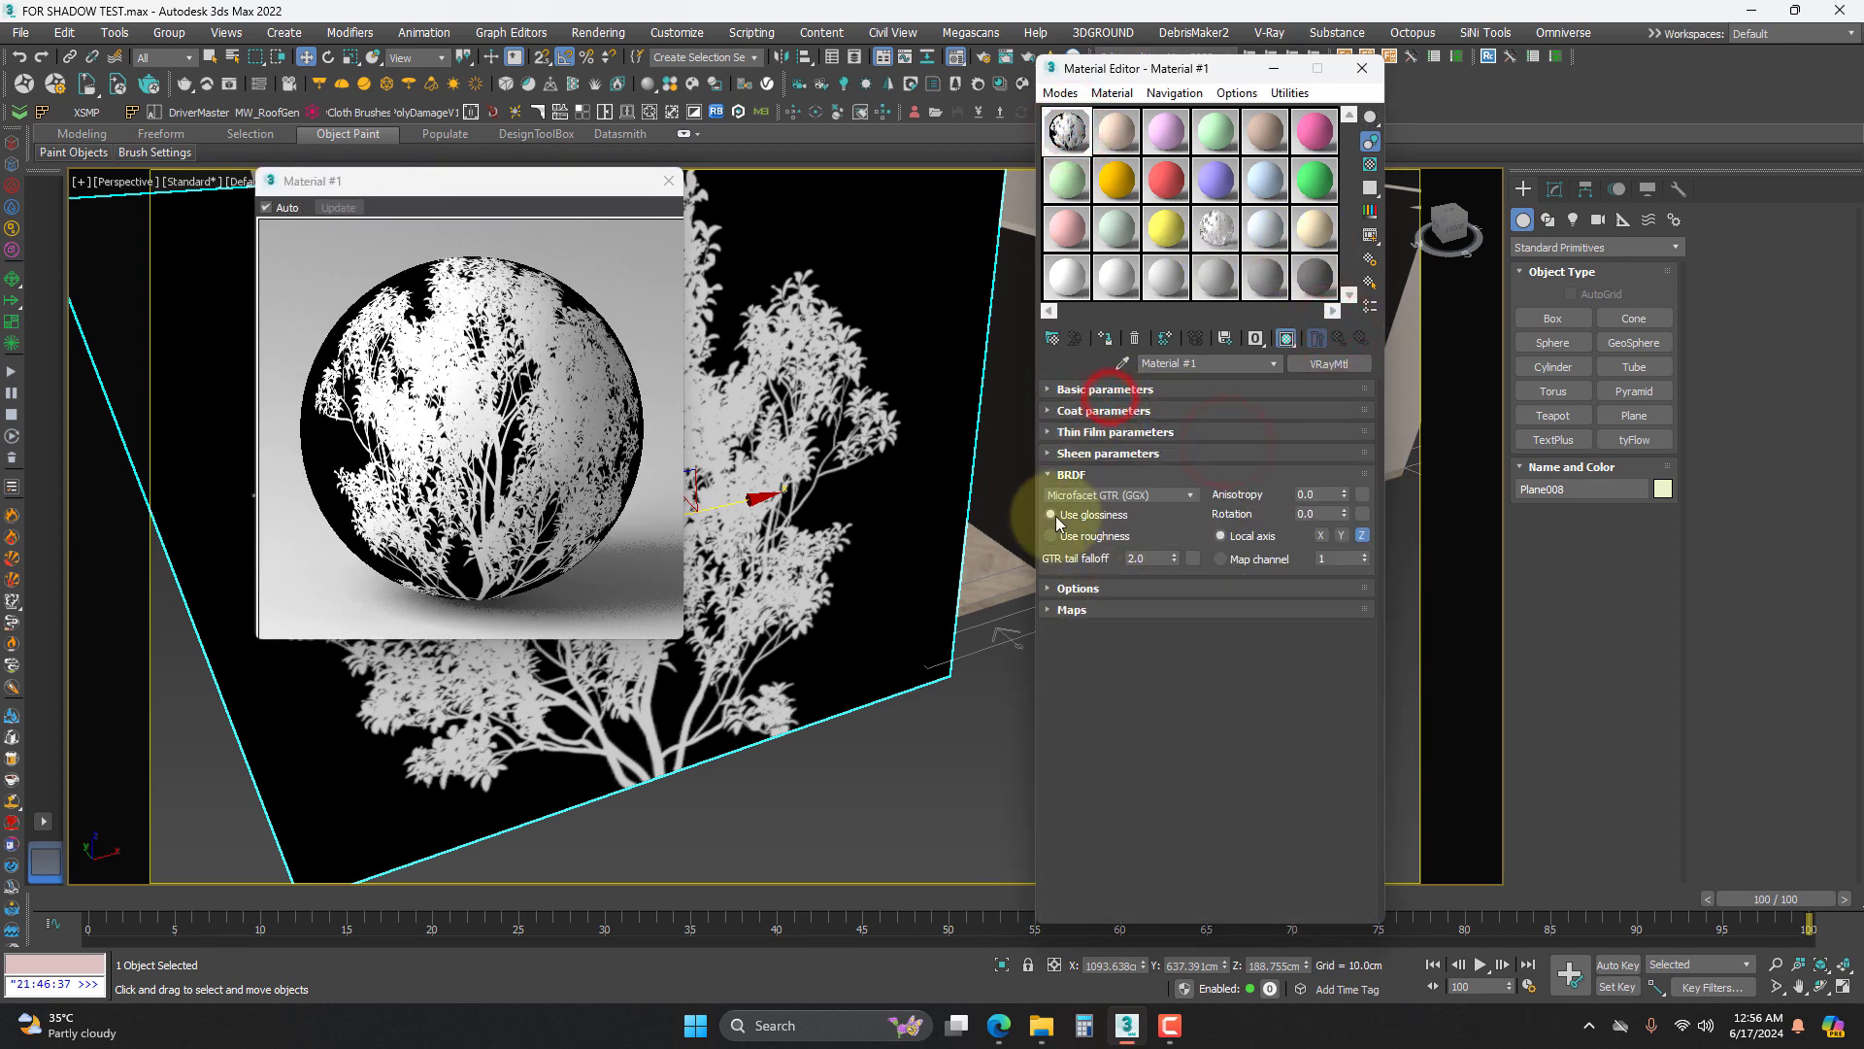
click(1074, 610)
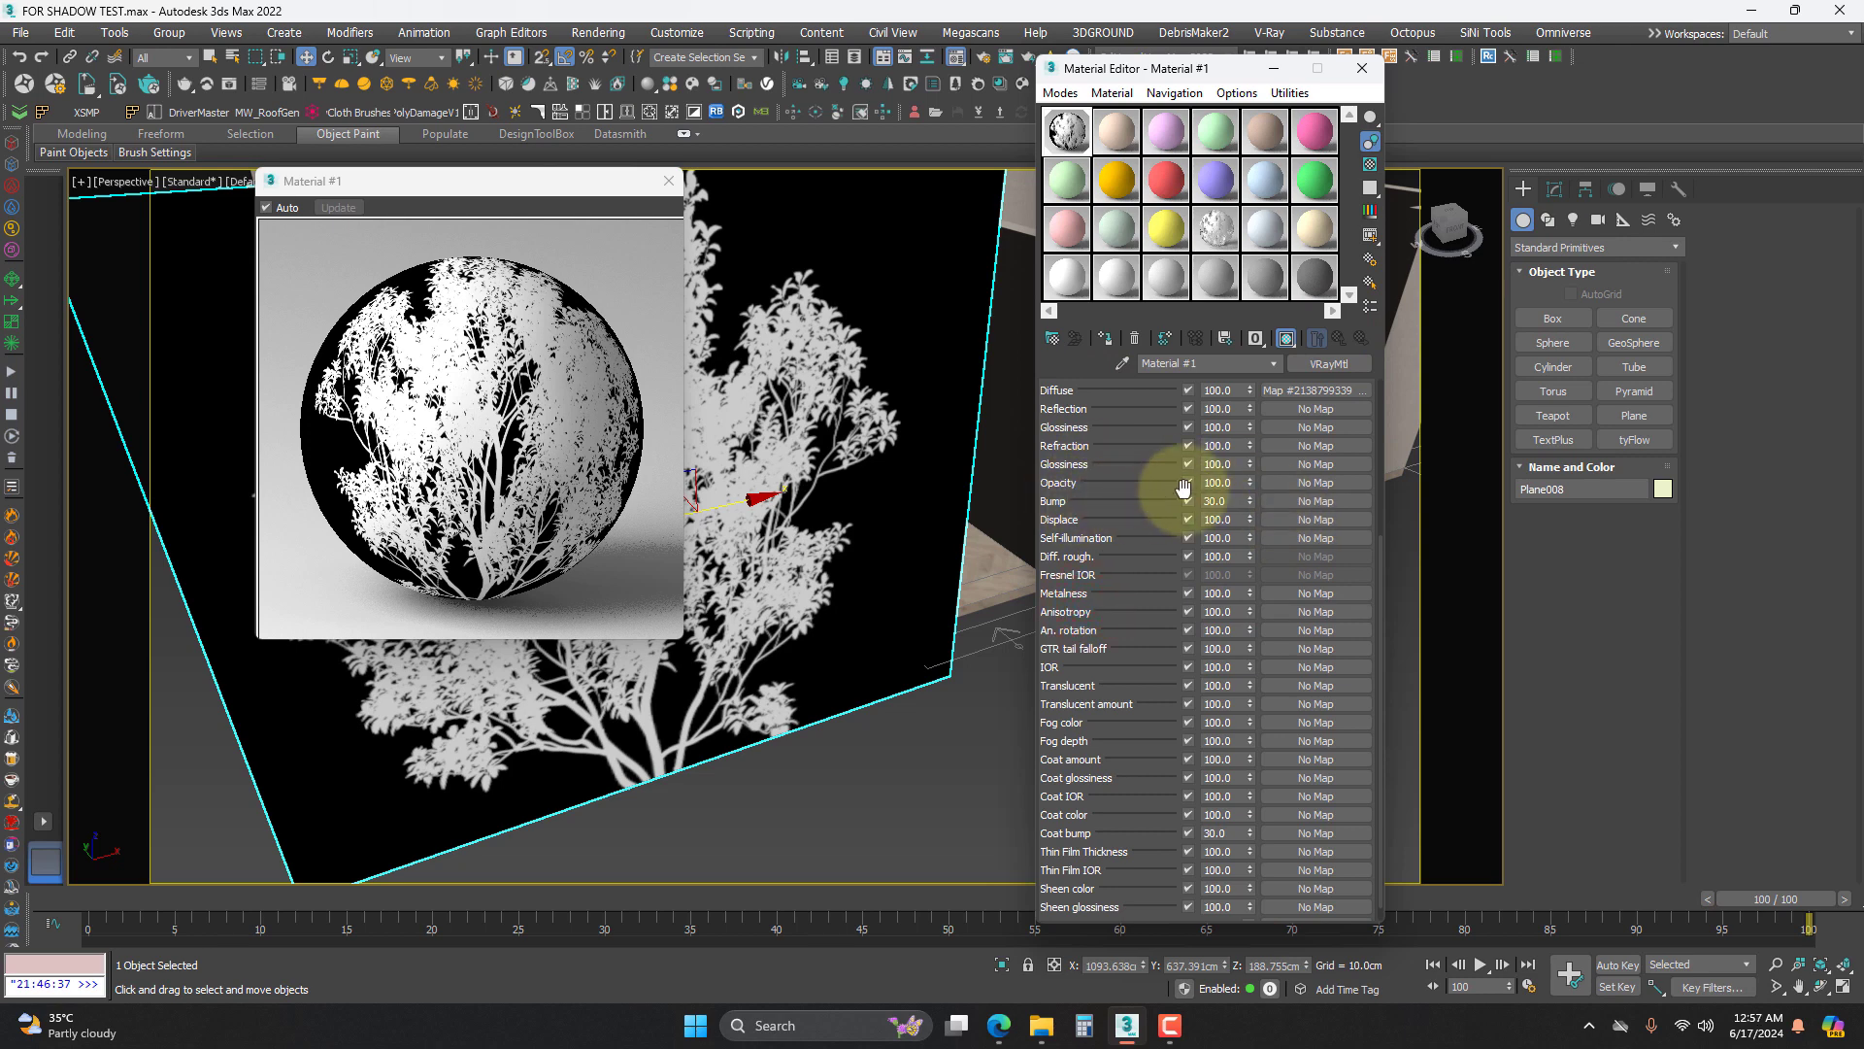
click(1356, 516)
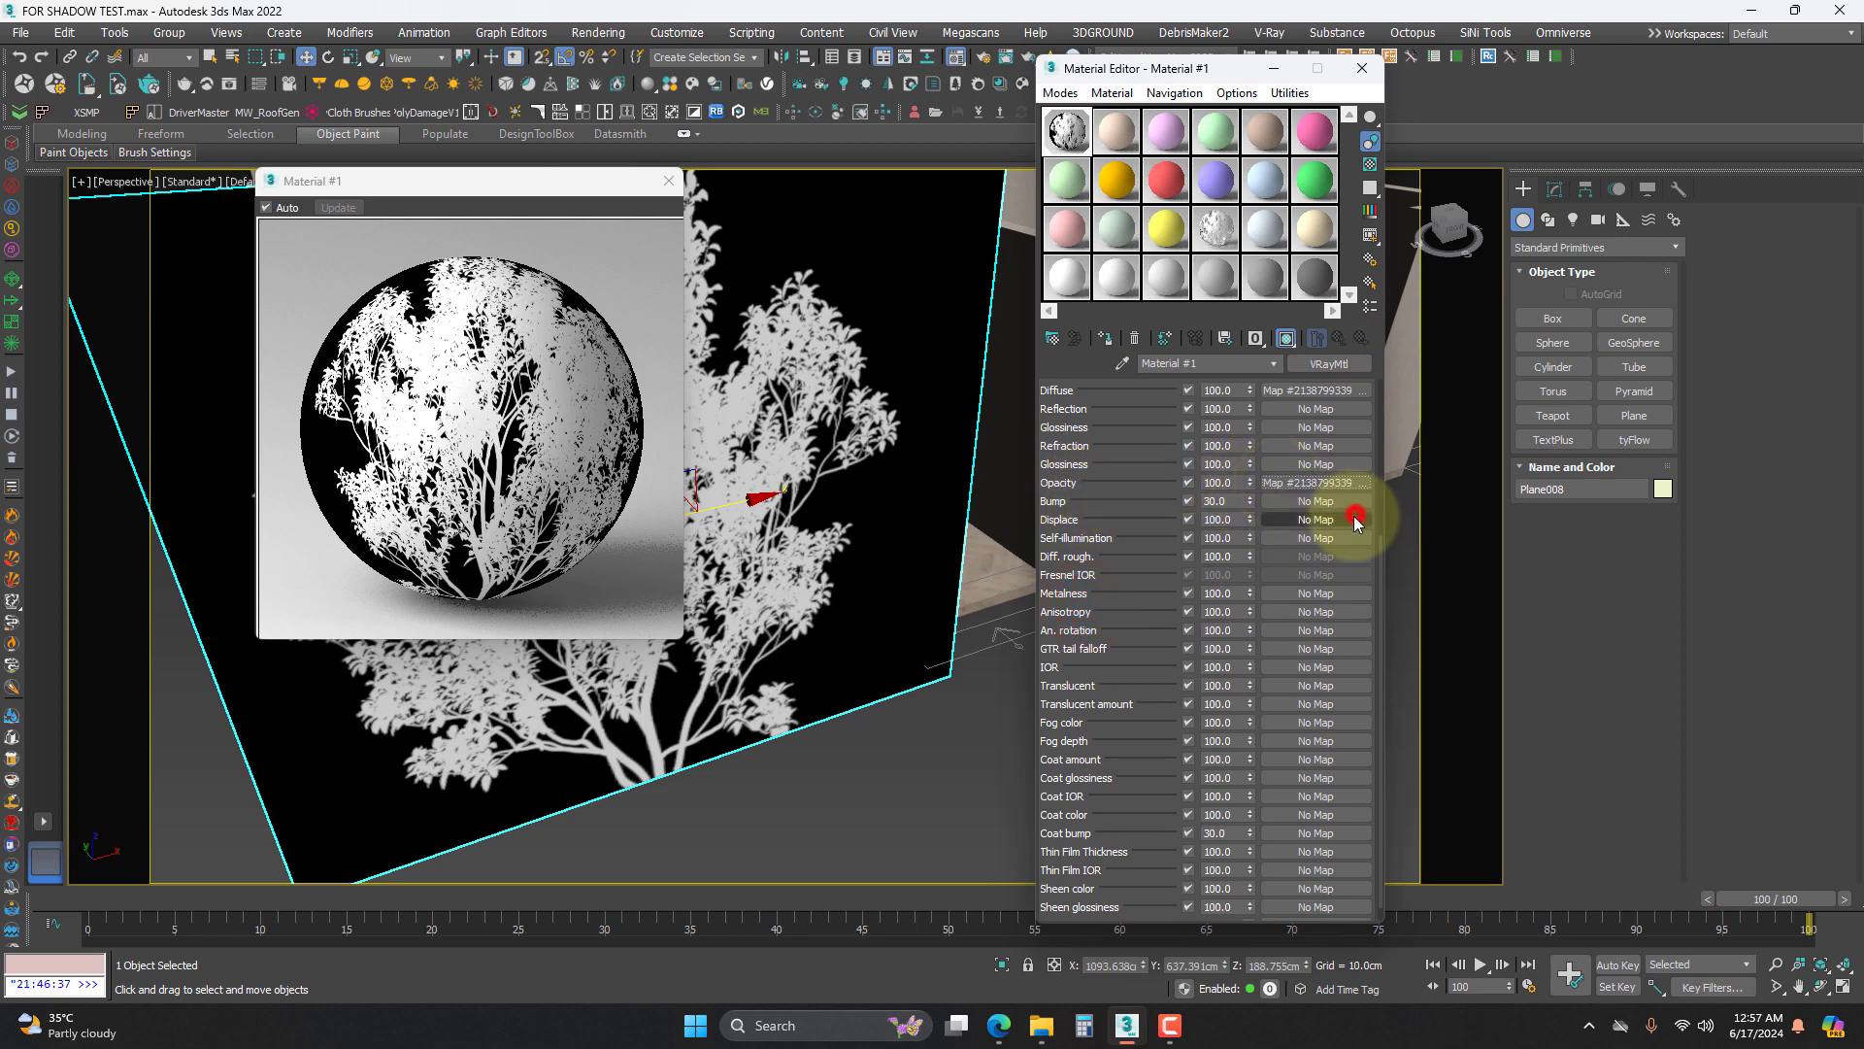
click(667, 180)
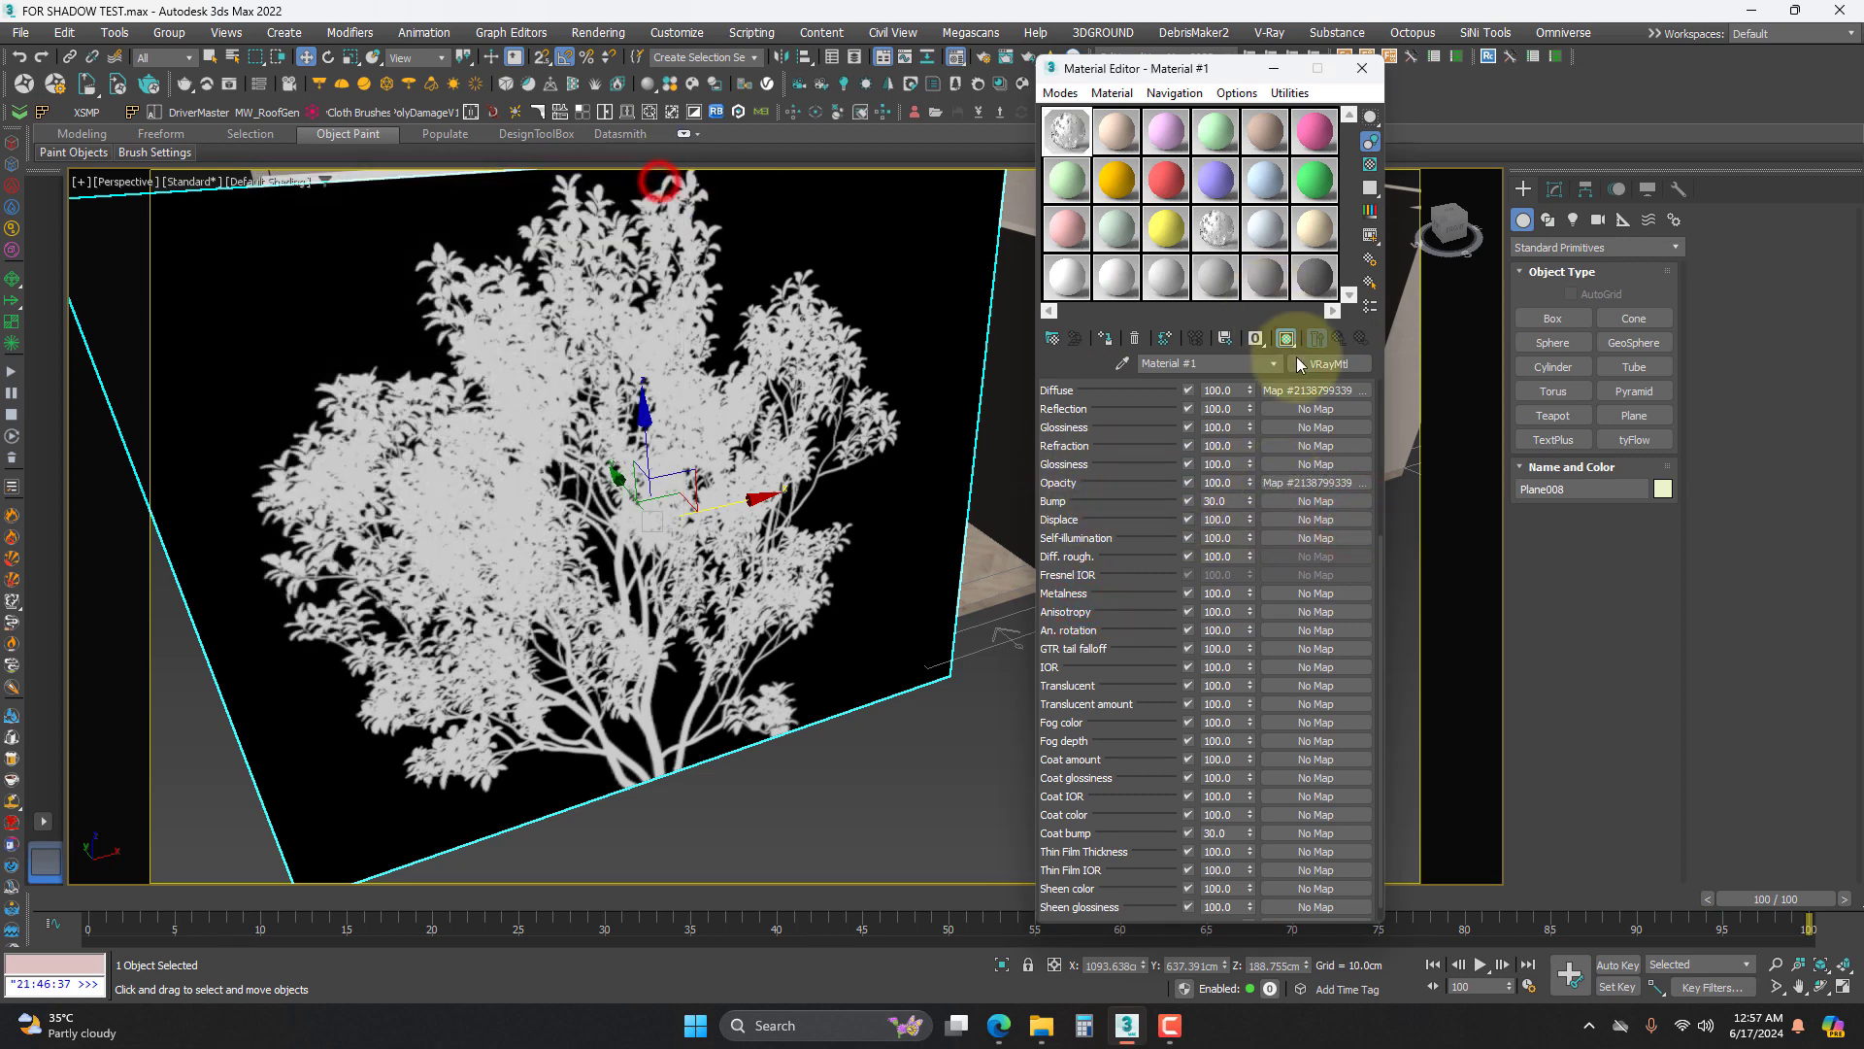
- Refresh the material's viewport display so the tree is cut out, and scrub the timeline to check the animation
click(1287, 338)
click(1287, 338)
alt+middle_drag(702, 426, 694, 418)
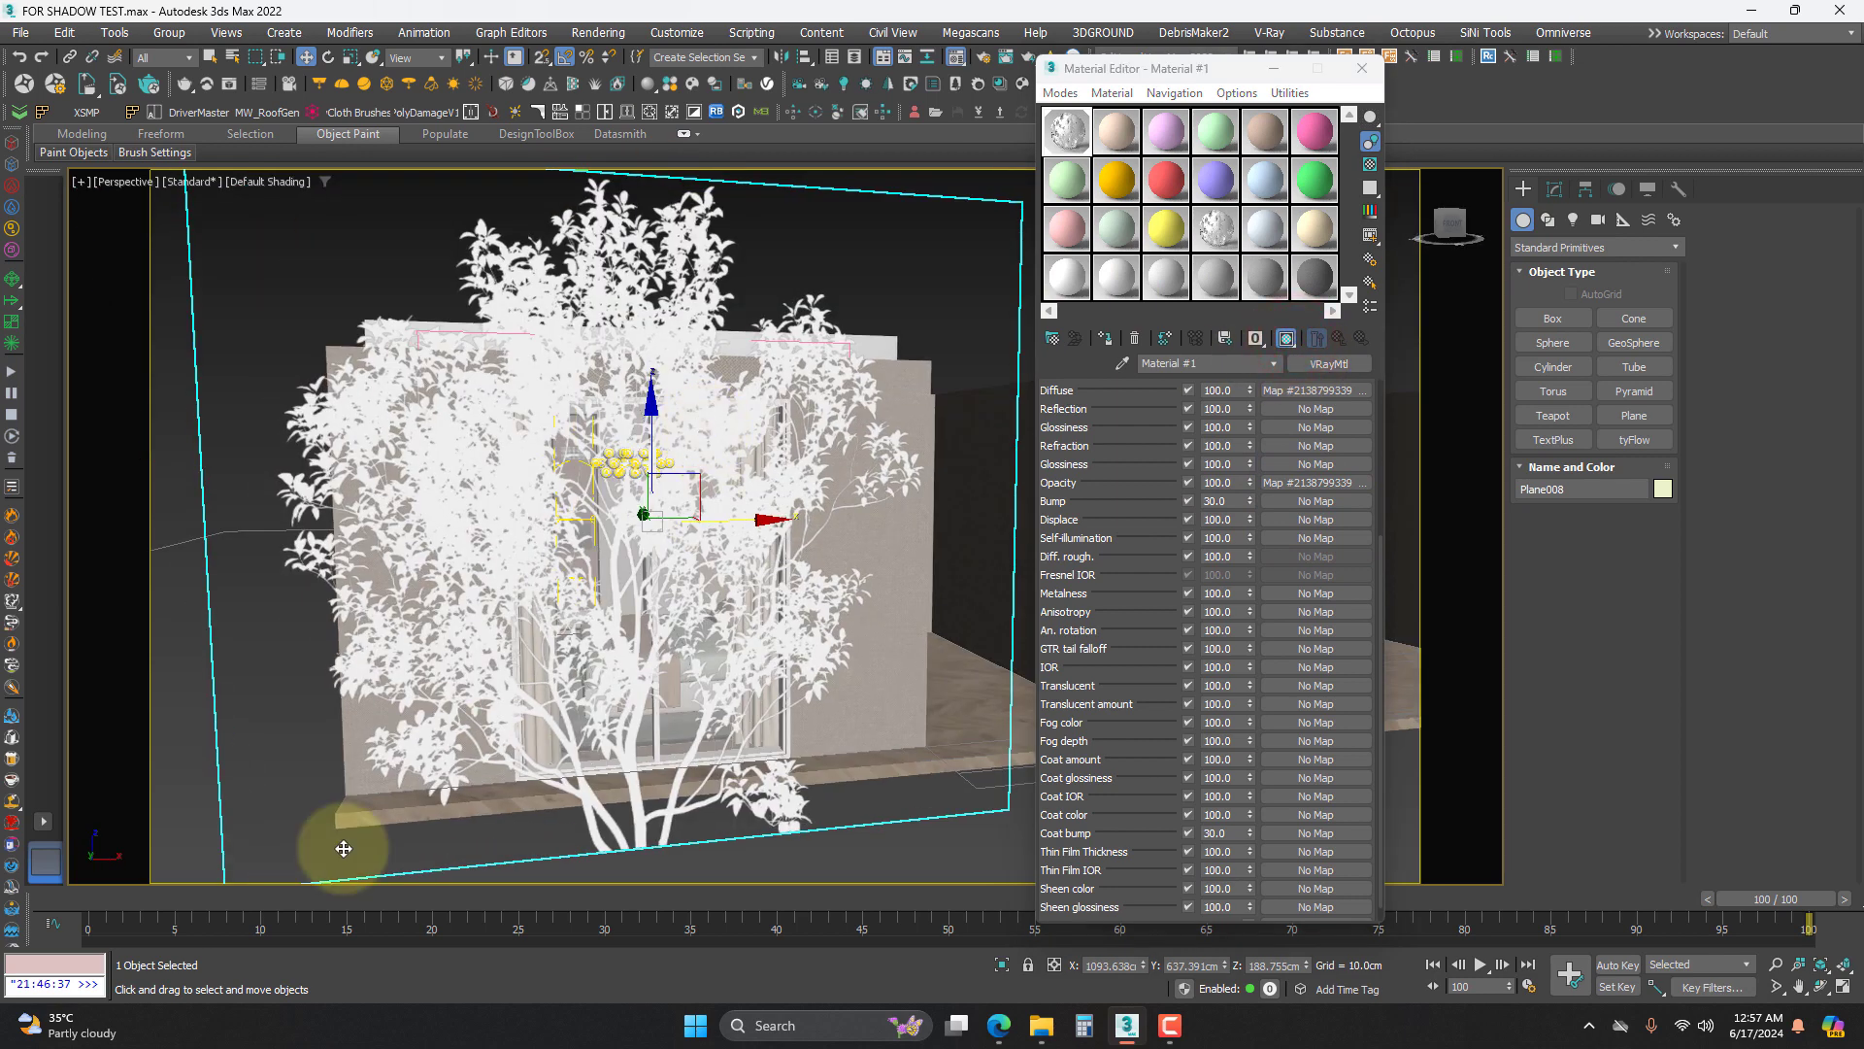
drag(1744, 901, 1103, 978)
drag(1217, 989, 1306, 971)
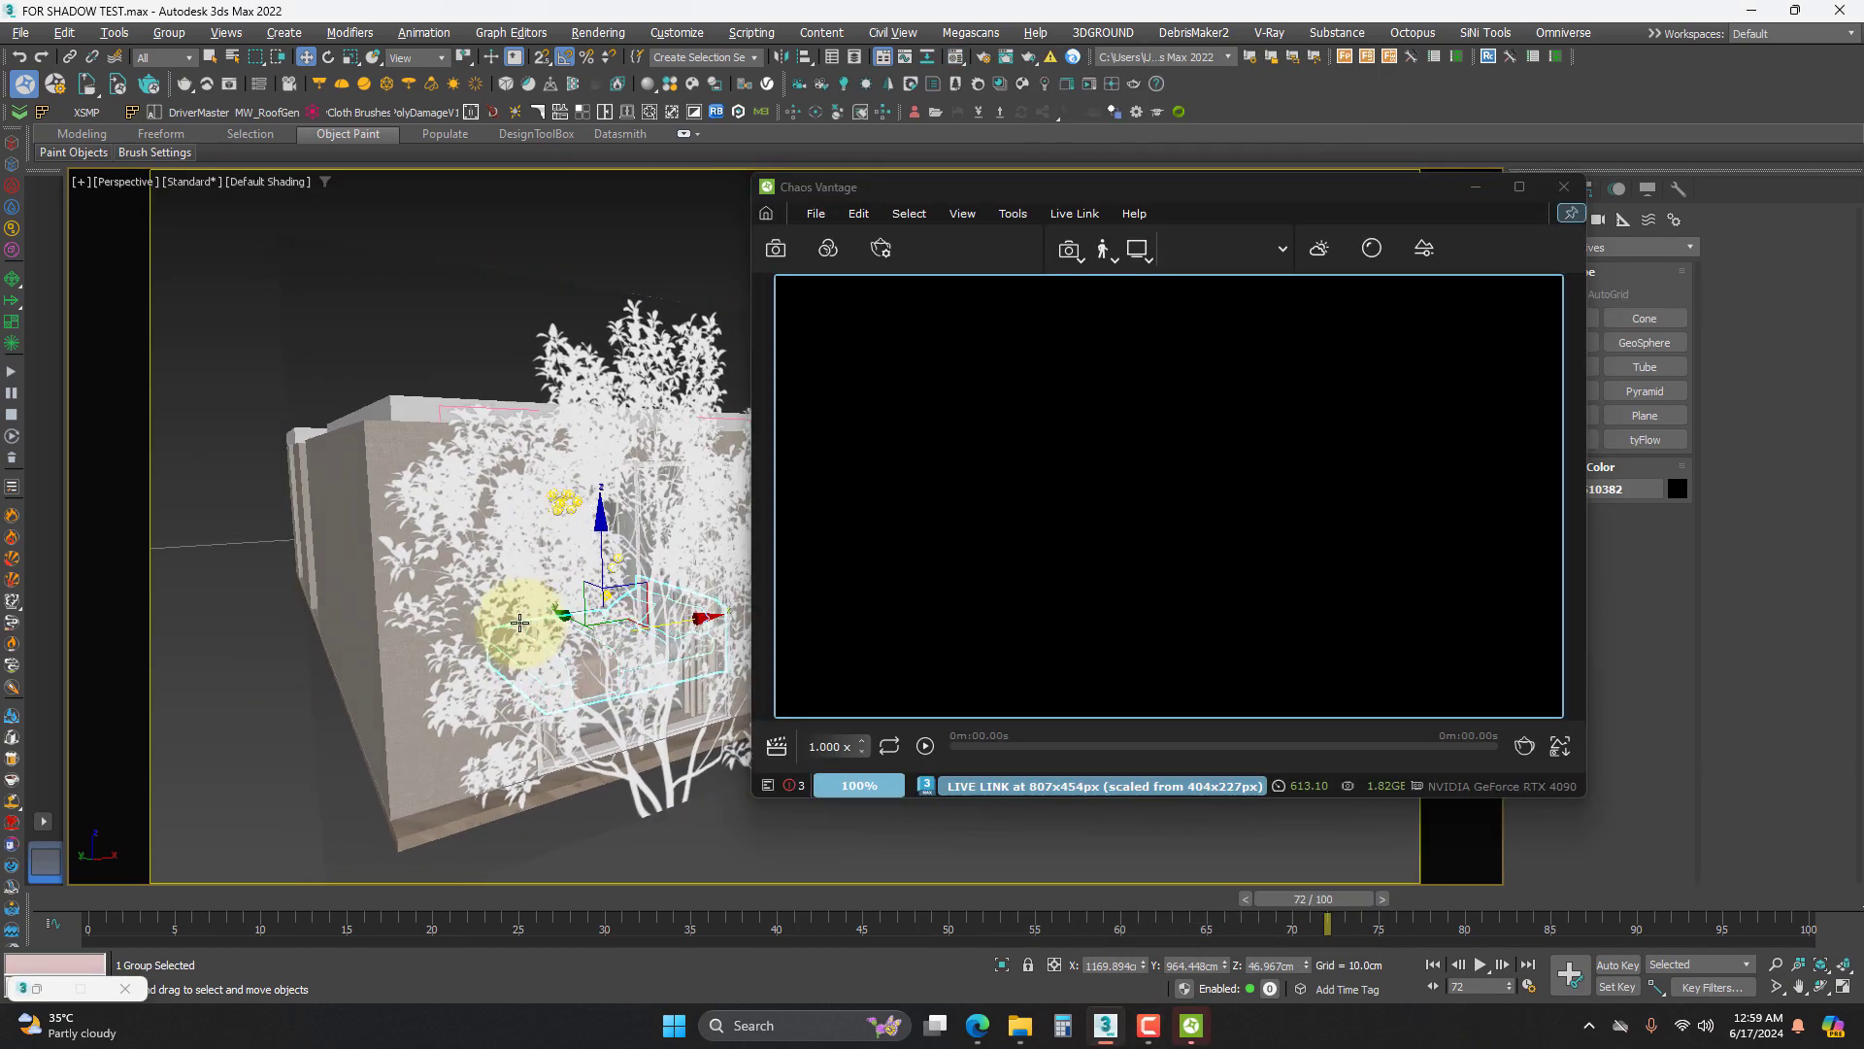
- Bring the live-linked view into the bedroom and load bed 3a.vantage as config only in Chaos Vantage
alt+middle_drag(519, 623, 654, 492)
scroll(659, 549, up, 3)
scroll(653, 491, up, 5)
middle_drag(573, 594, 502, 577)
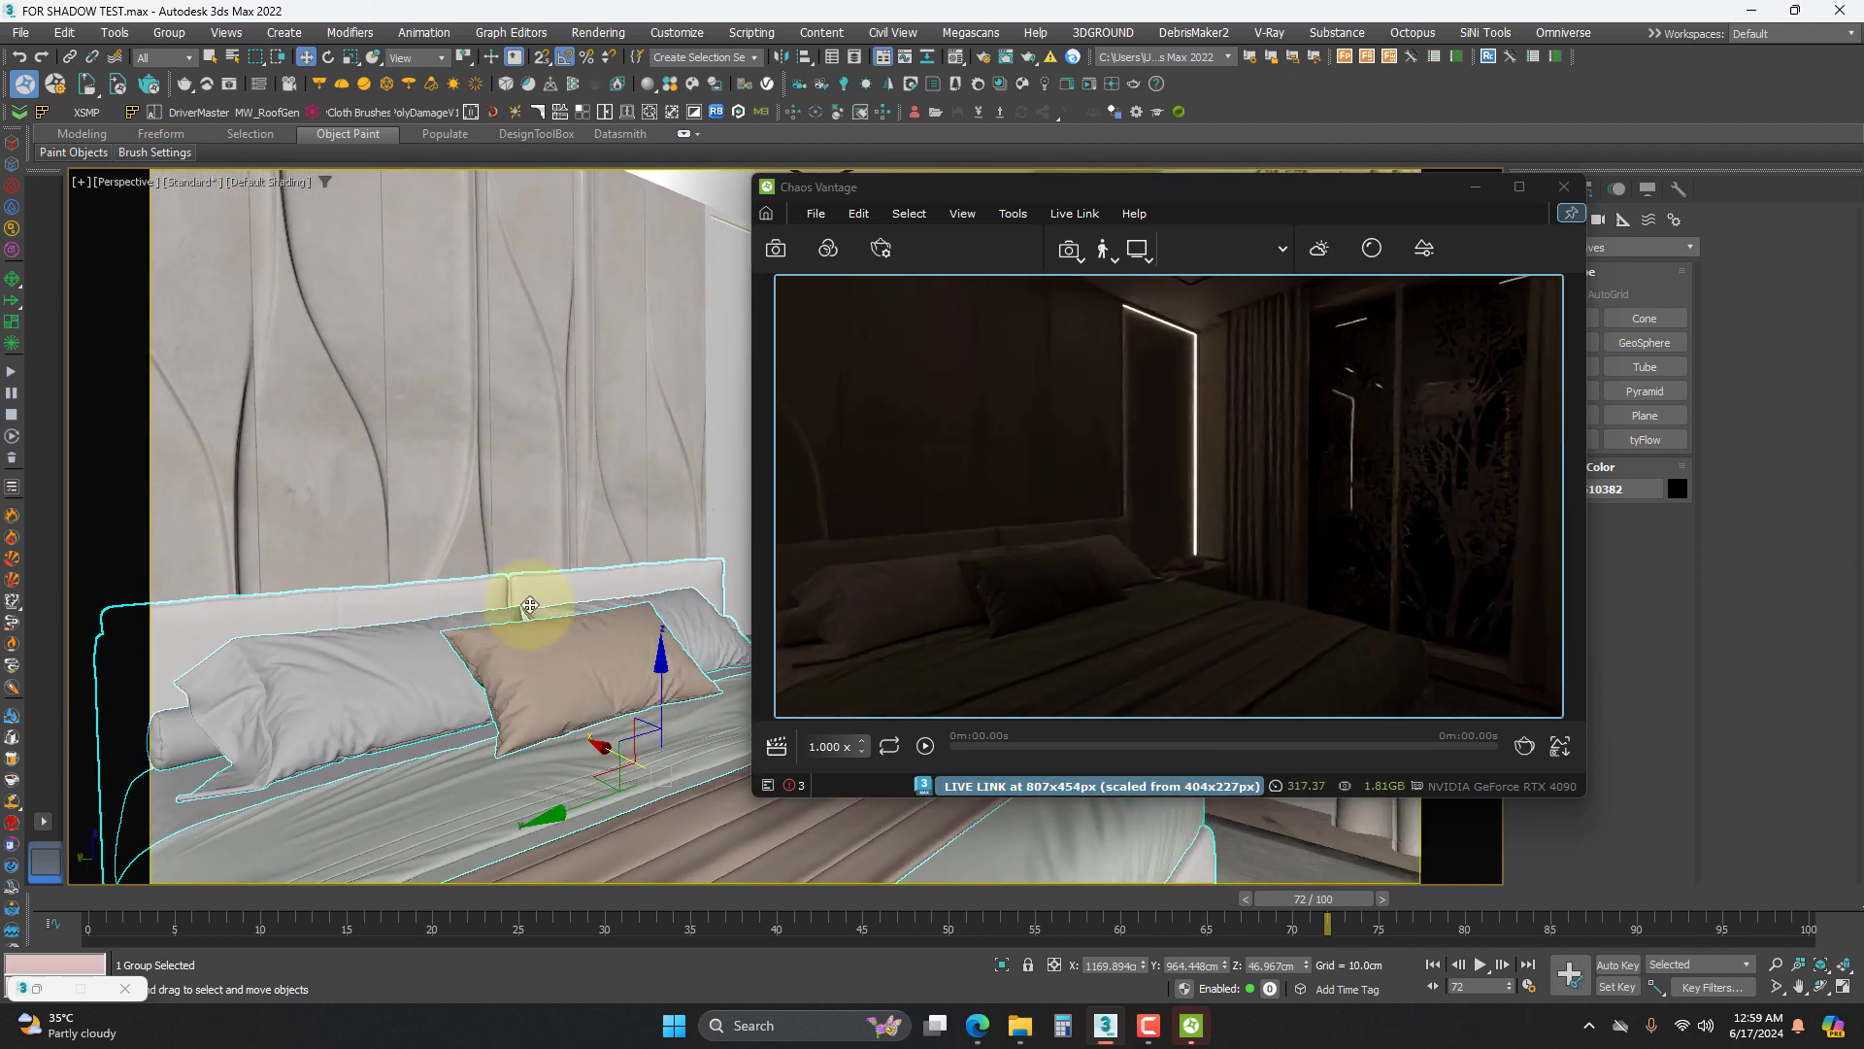
click(812, 214)
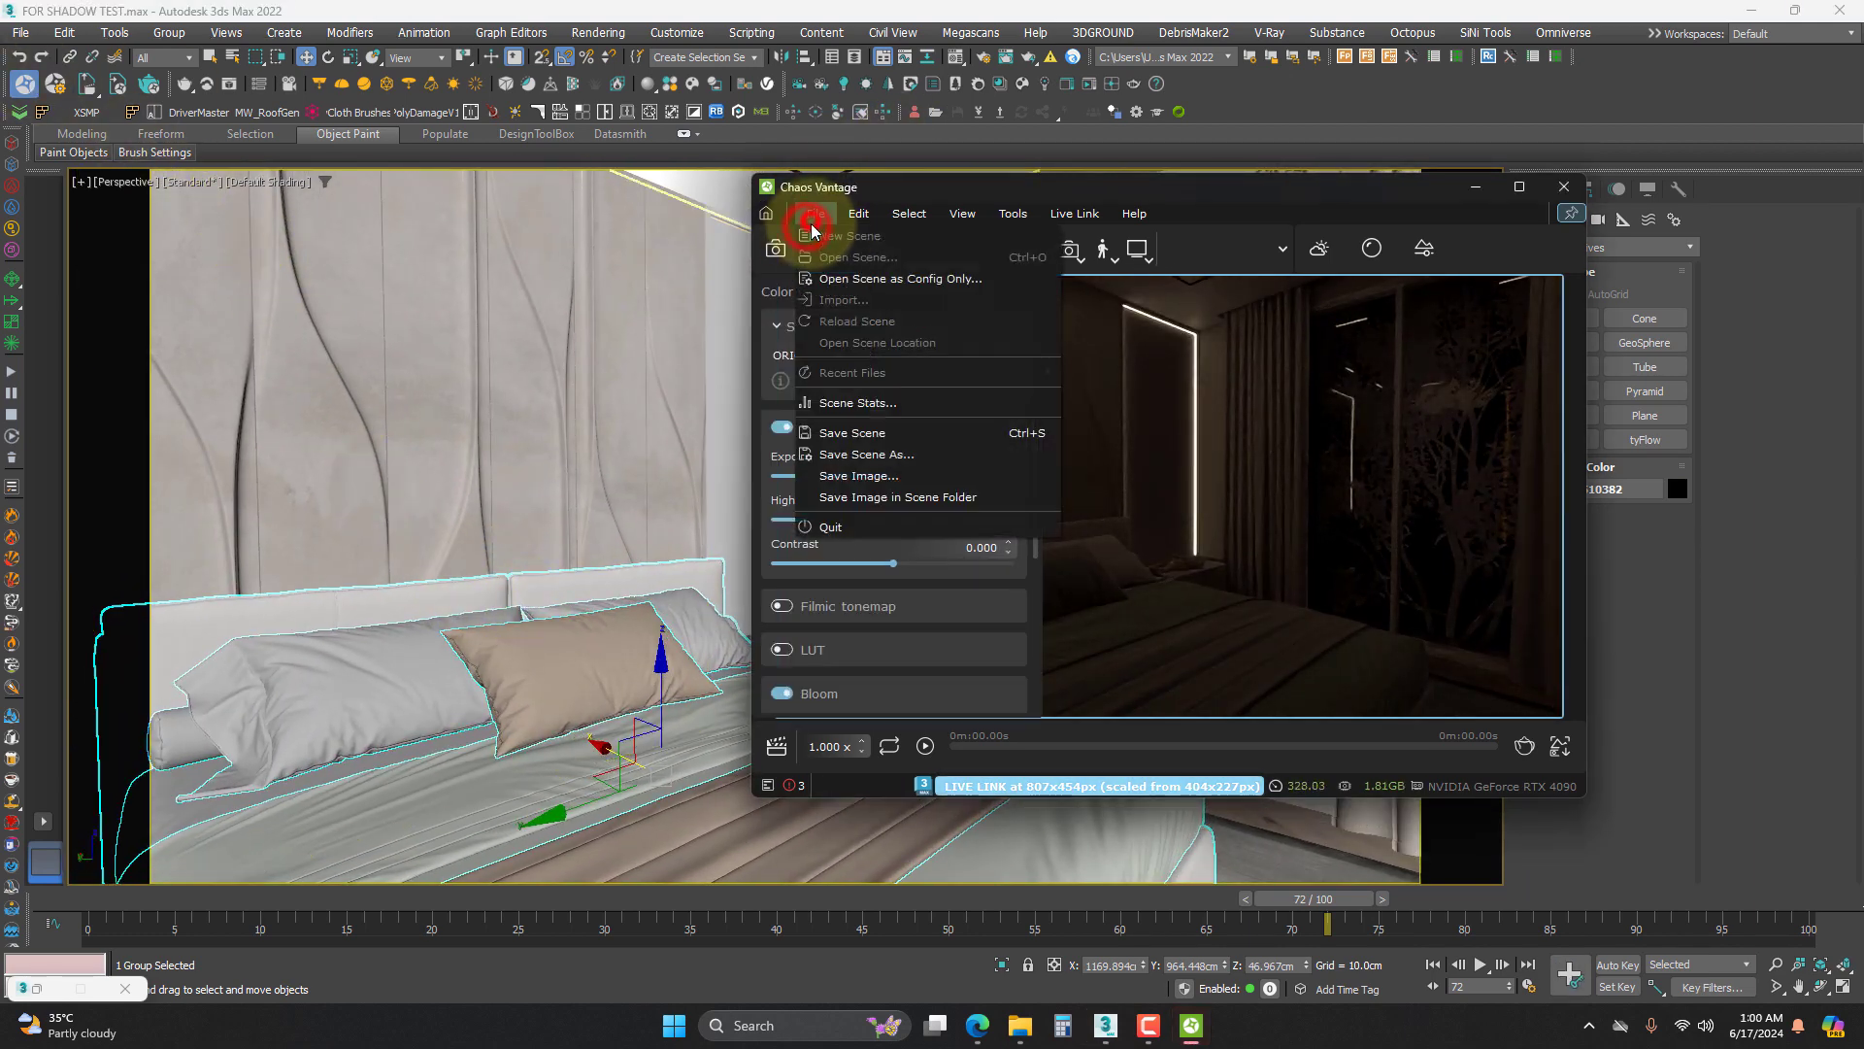
click(876, 281)
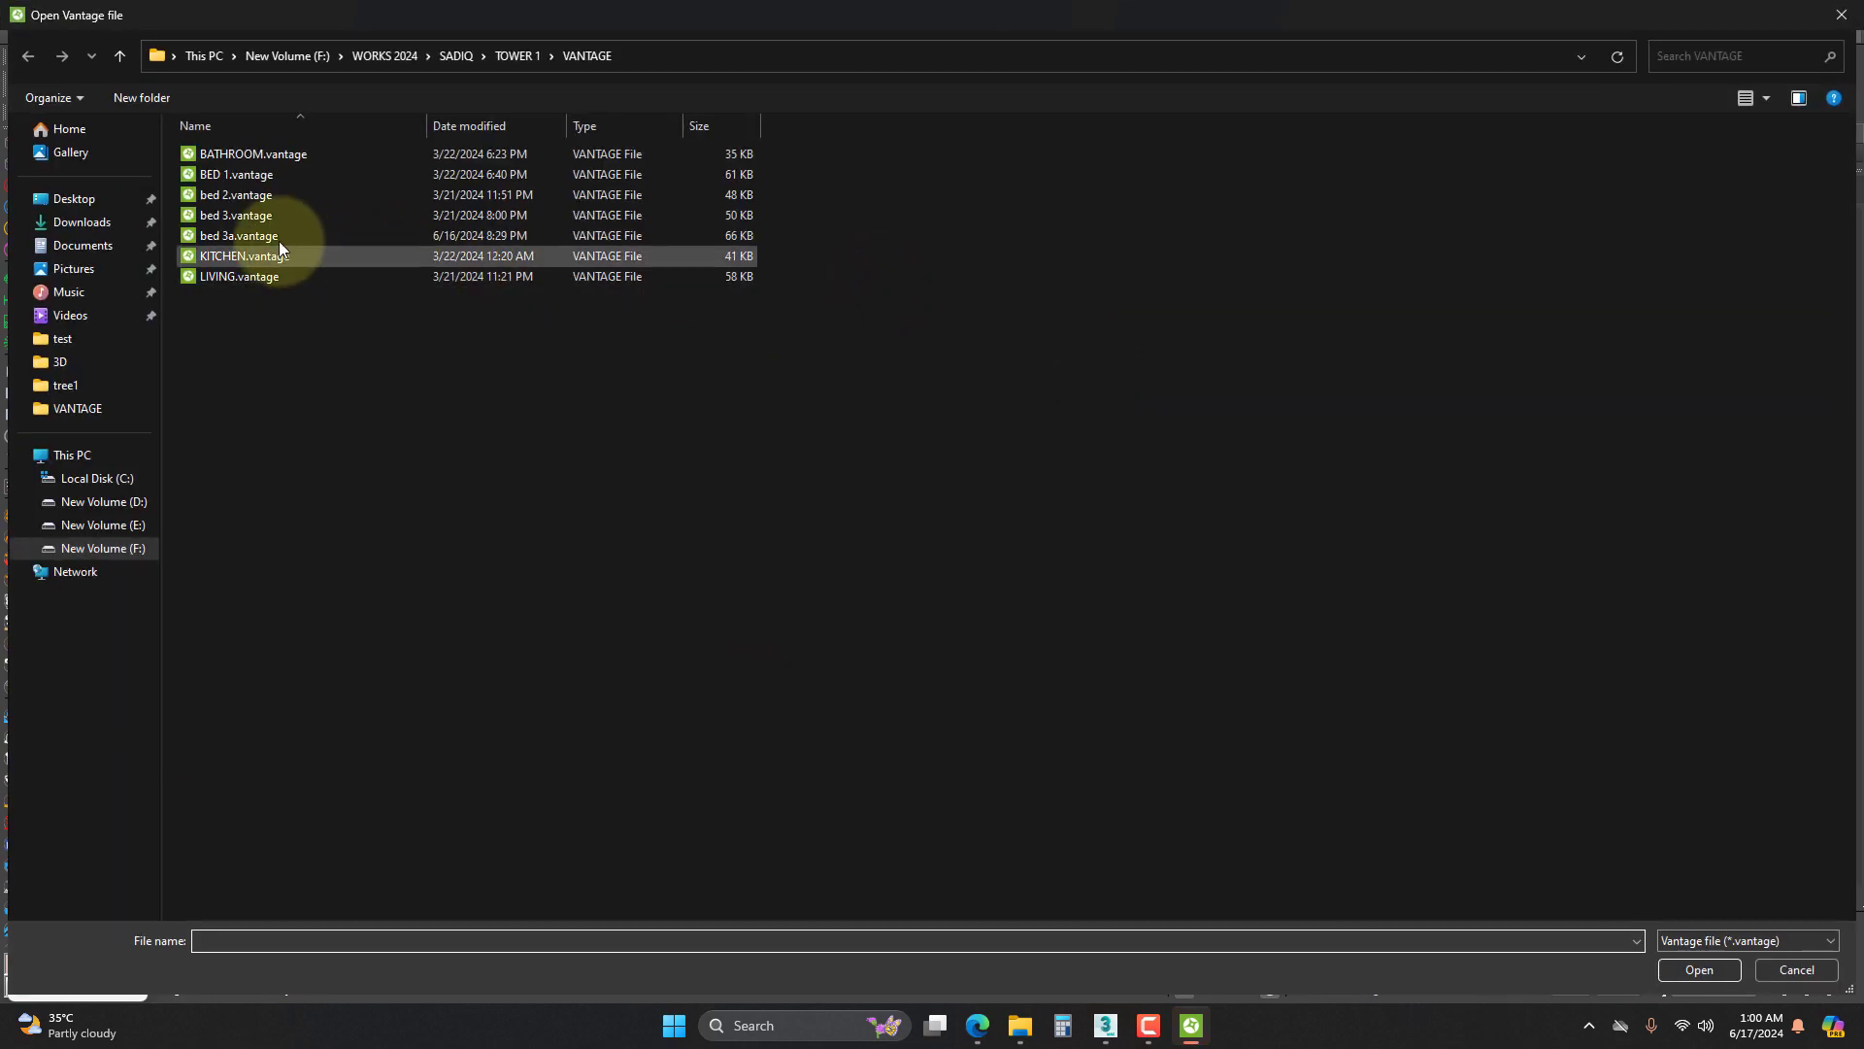
double_click(267, 236)
- Face the live view toward the window, then move the Chaos Vantage window up and make it taller
alt+middle_drag(505, 681, 559, 682)
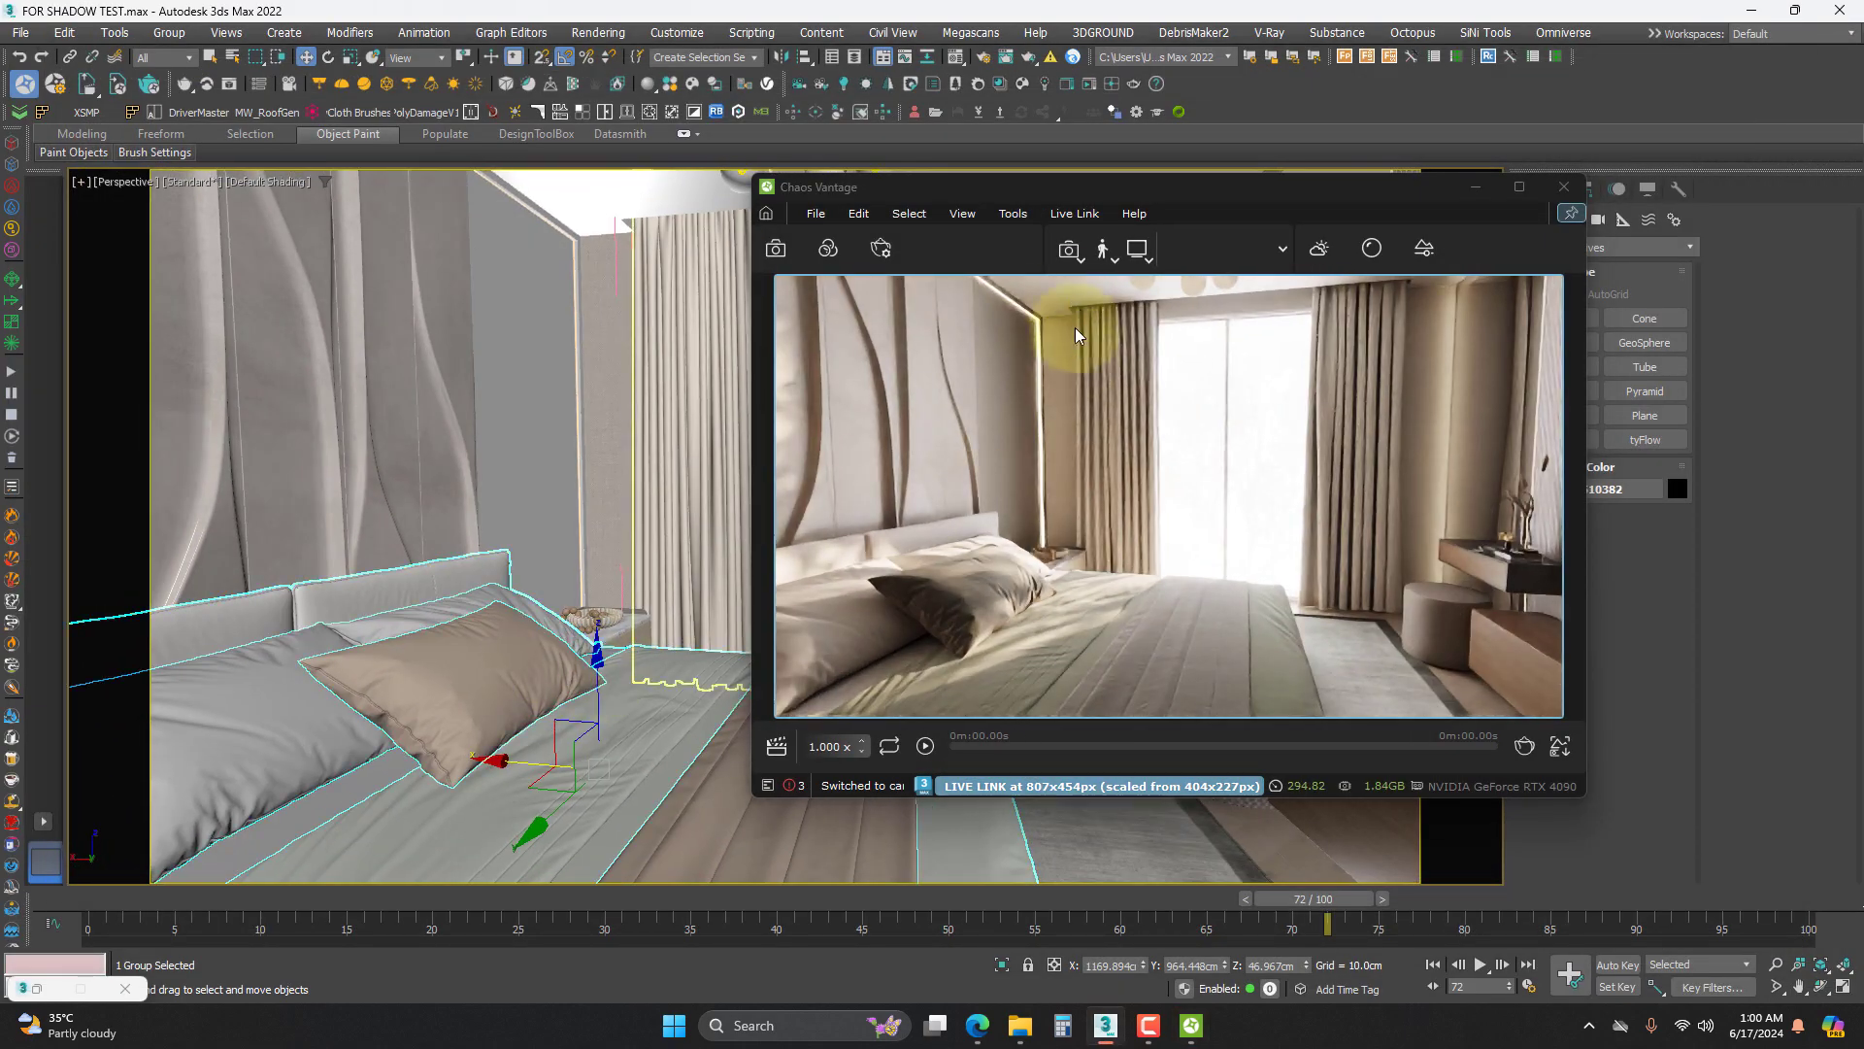
drag(1156, 178, 1155, 101)
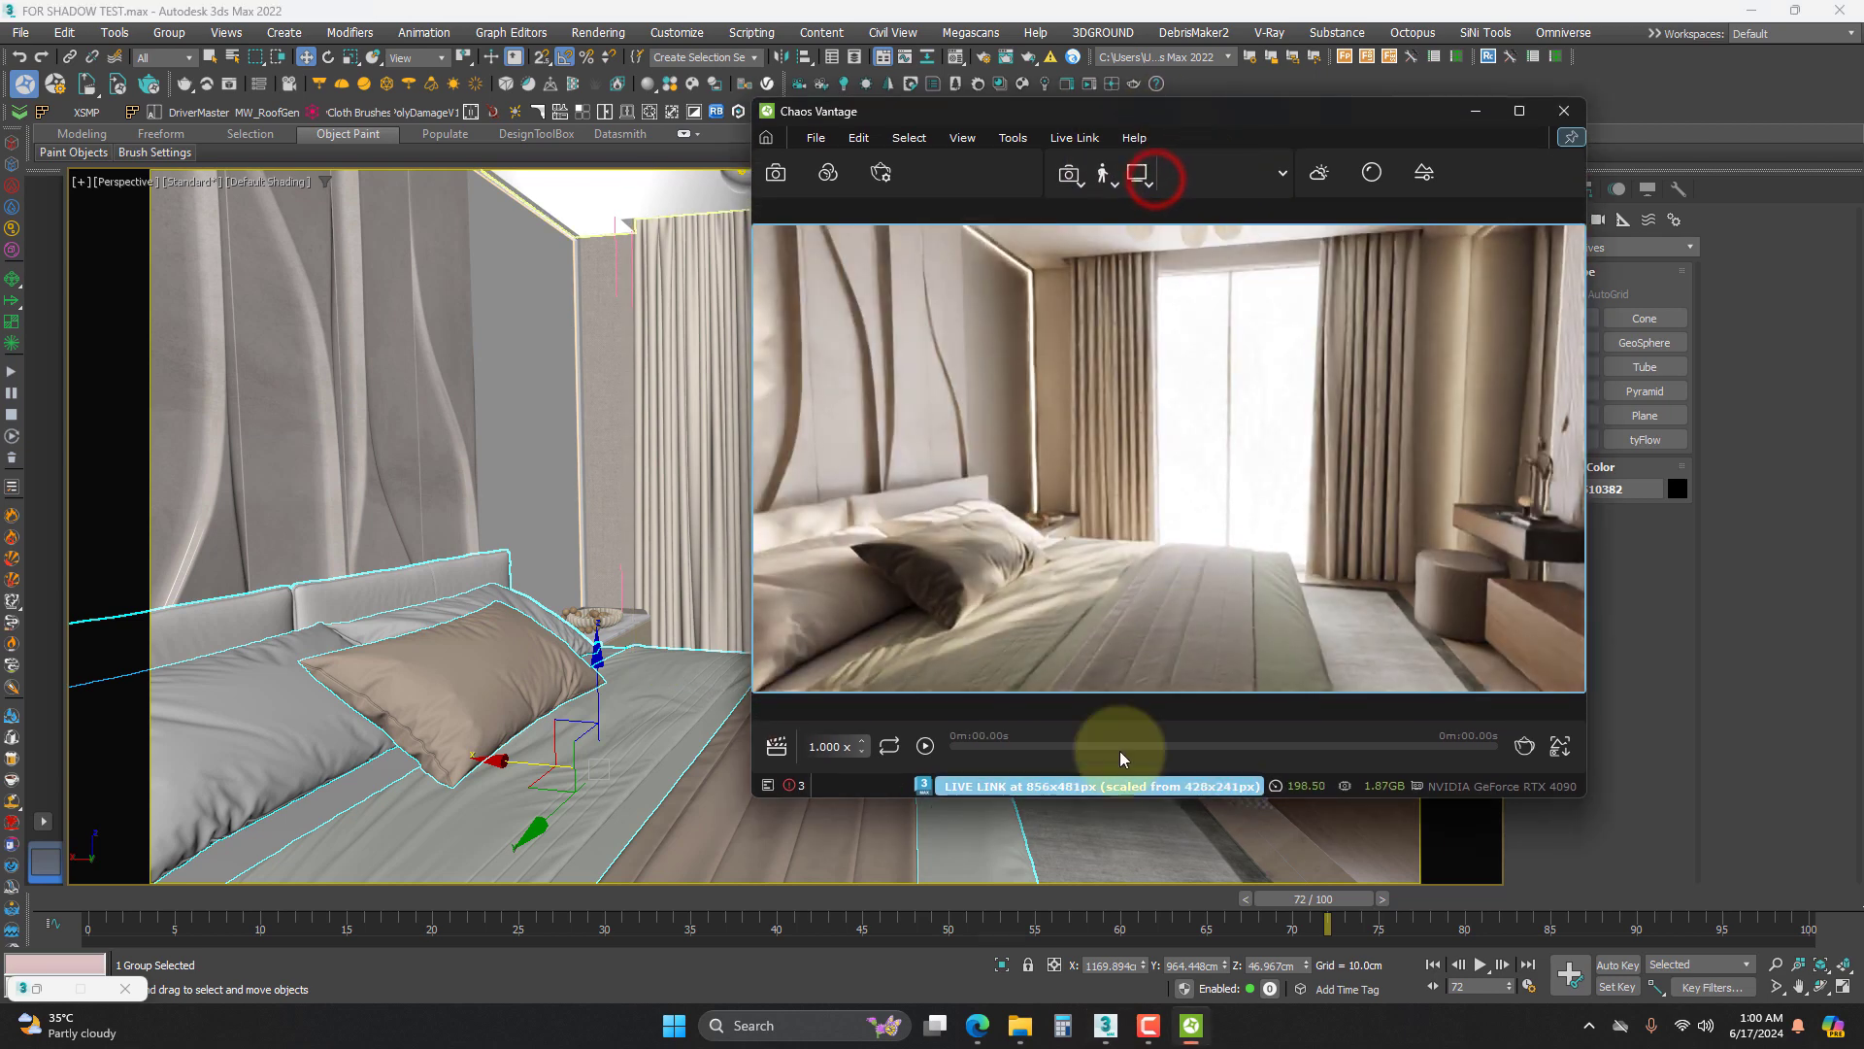
drag(1169, 800, 1158, 905)
- Examine the tree shadows on the headboard wall and around the window in the live preview
mouse_move(470, 815)
middle_down()
mouse_move(632, 757)
mouse_move(455, 782)
middle_up()
middle_drag(395, 729, 507, 724)
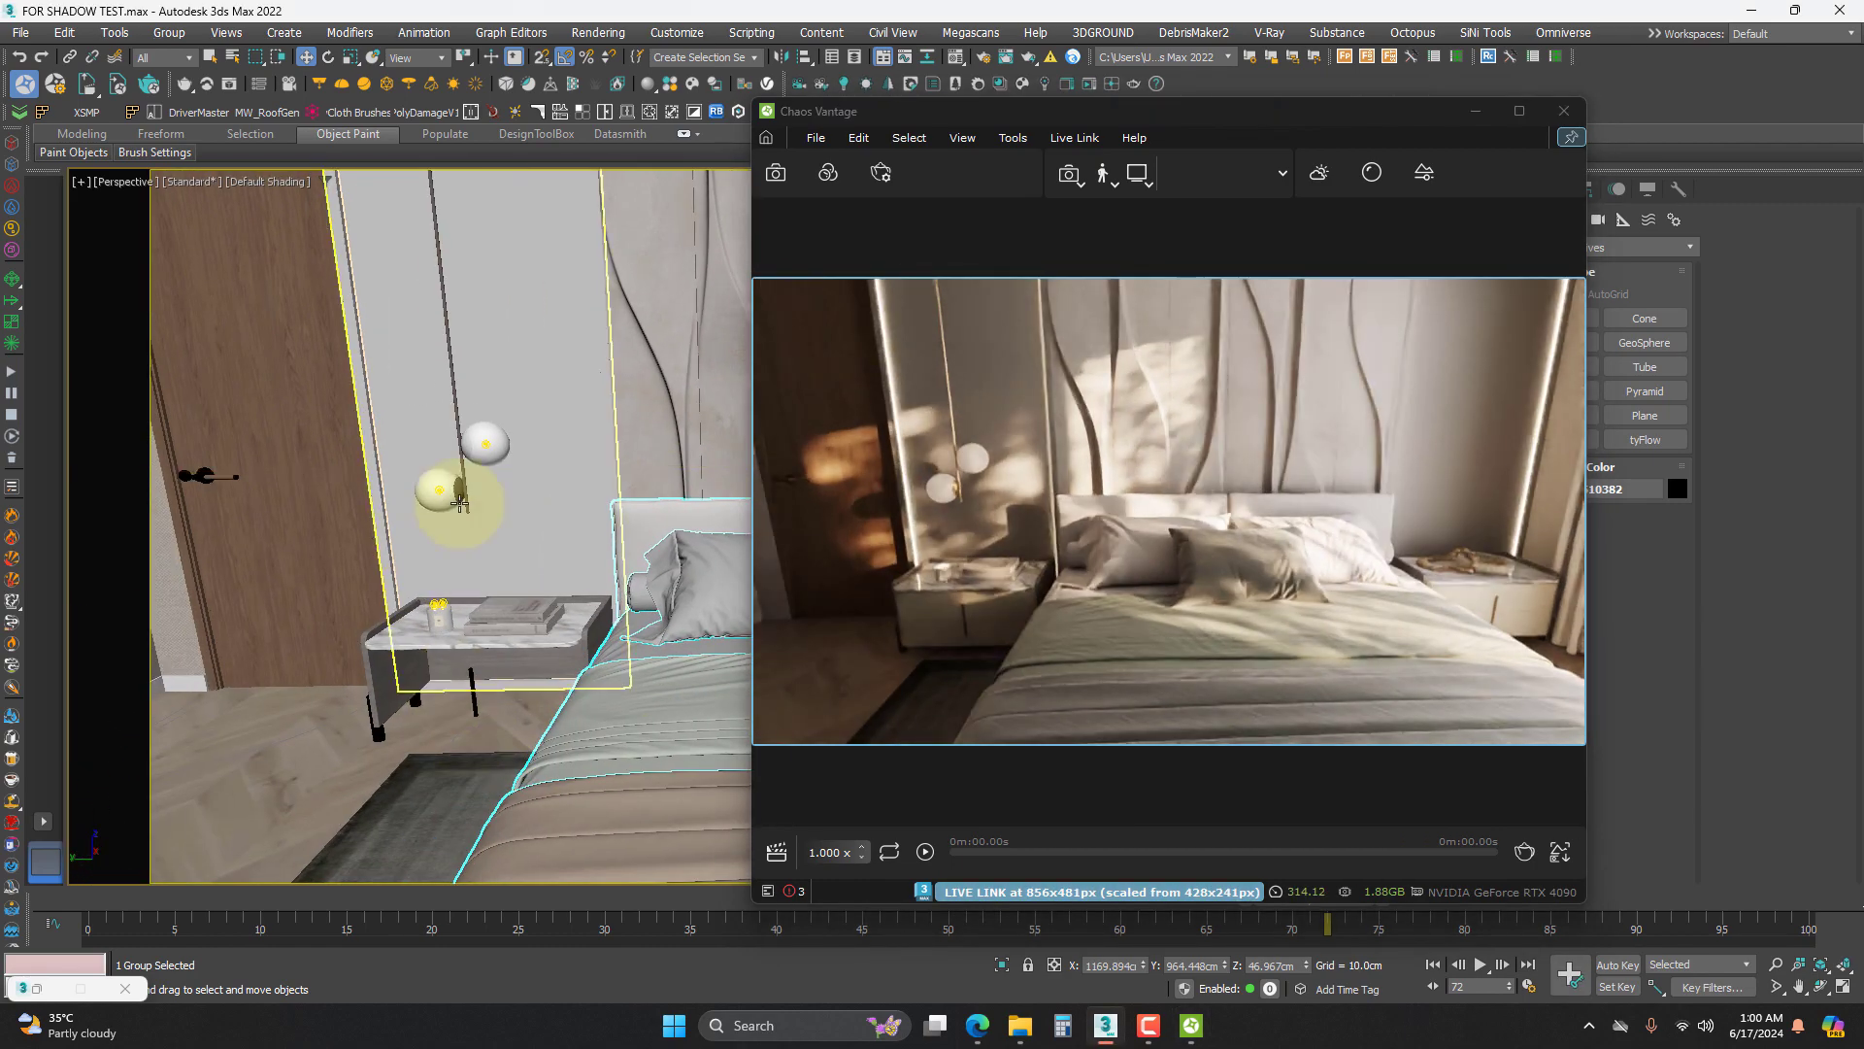
scroll(464, 501, up, 5)
middle_drag(455, 507, 533, 428)
scroll(360, 553, down, 5)
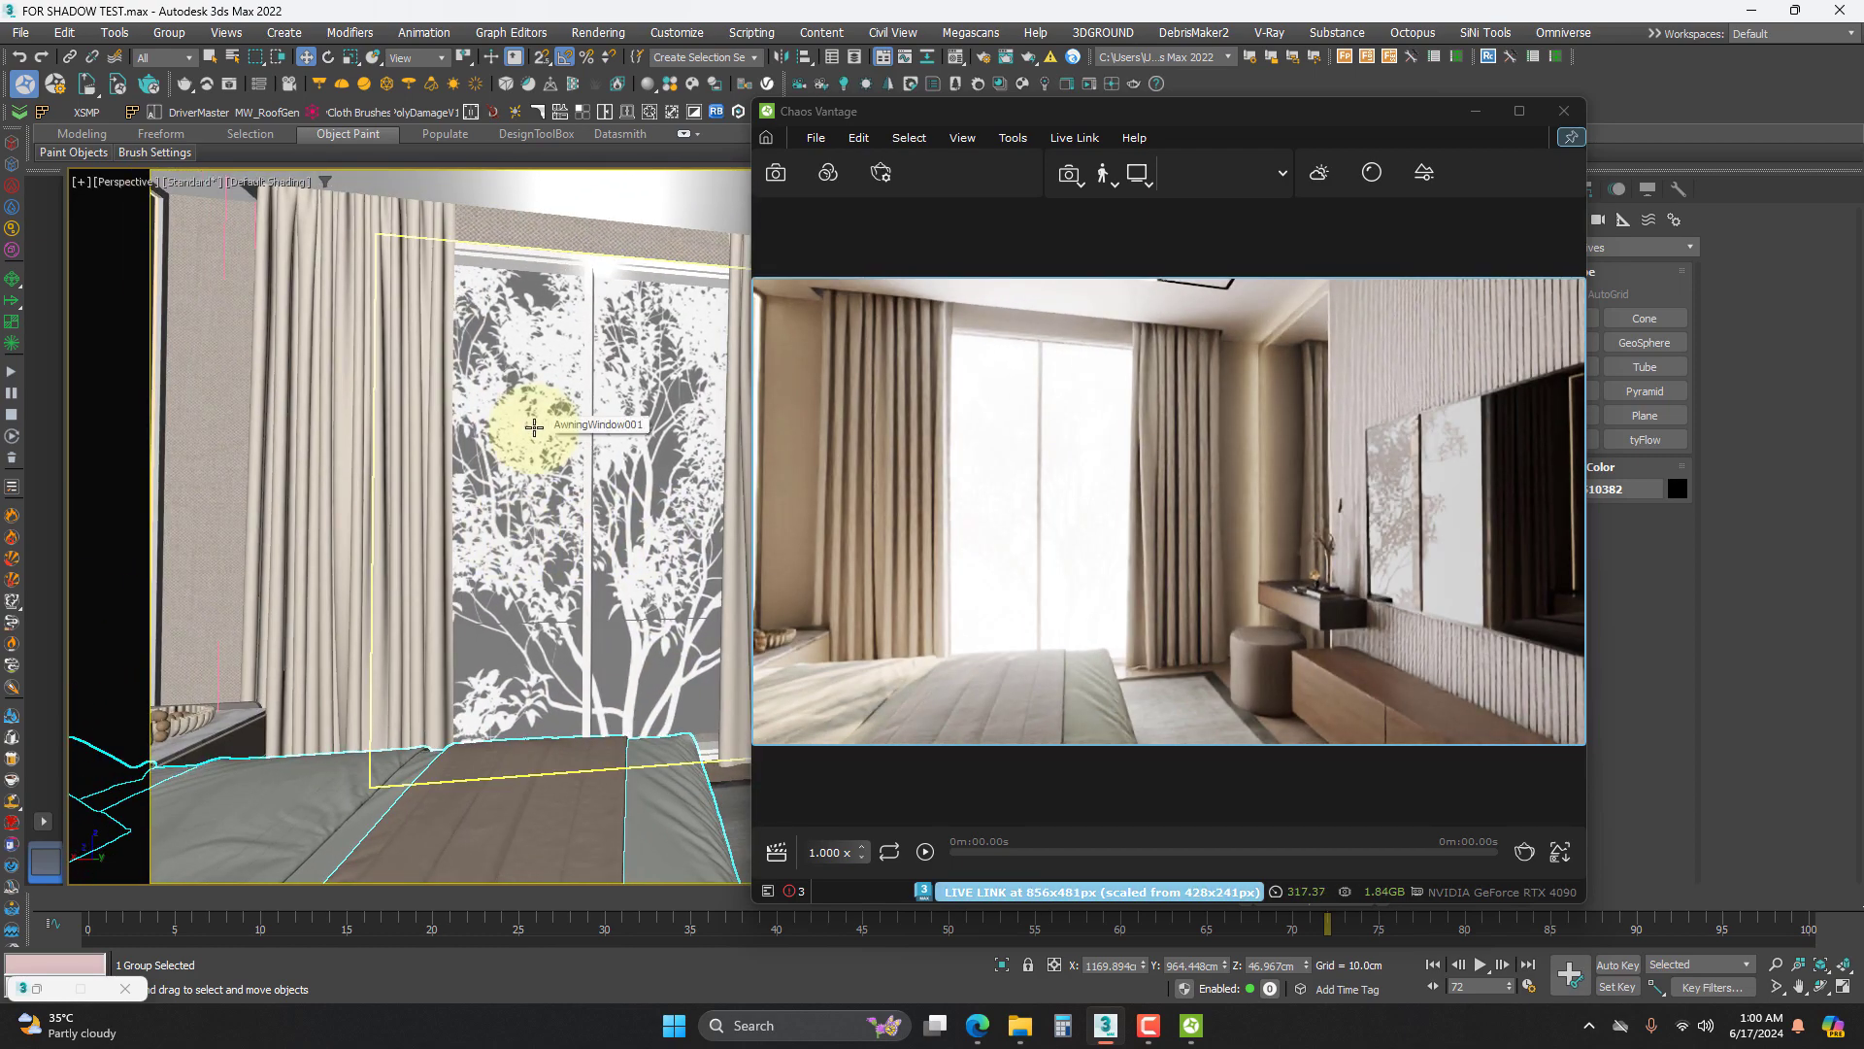
- Make sure Opacity maps (clip mode) is enabled in the advanced render settings of Chaos Vantage
click(552, 386)
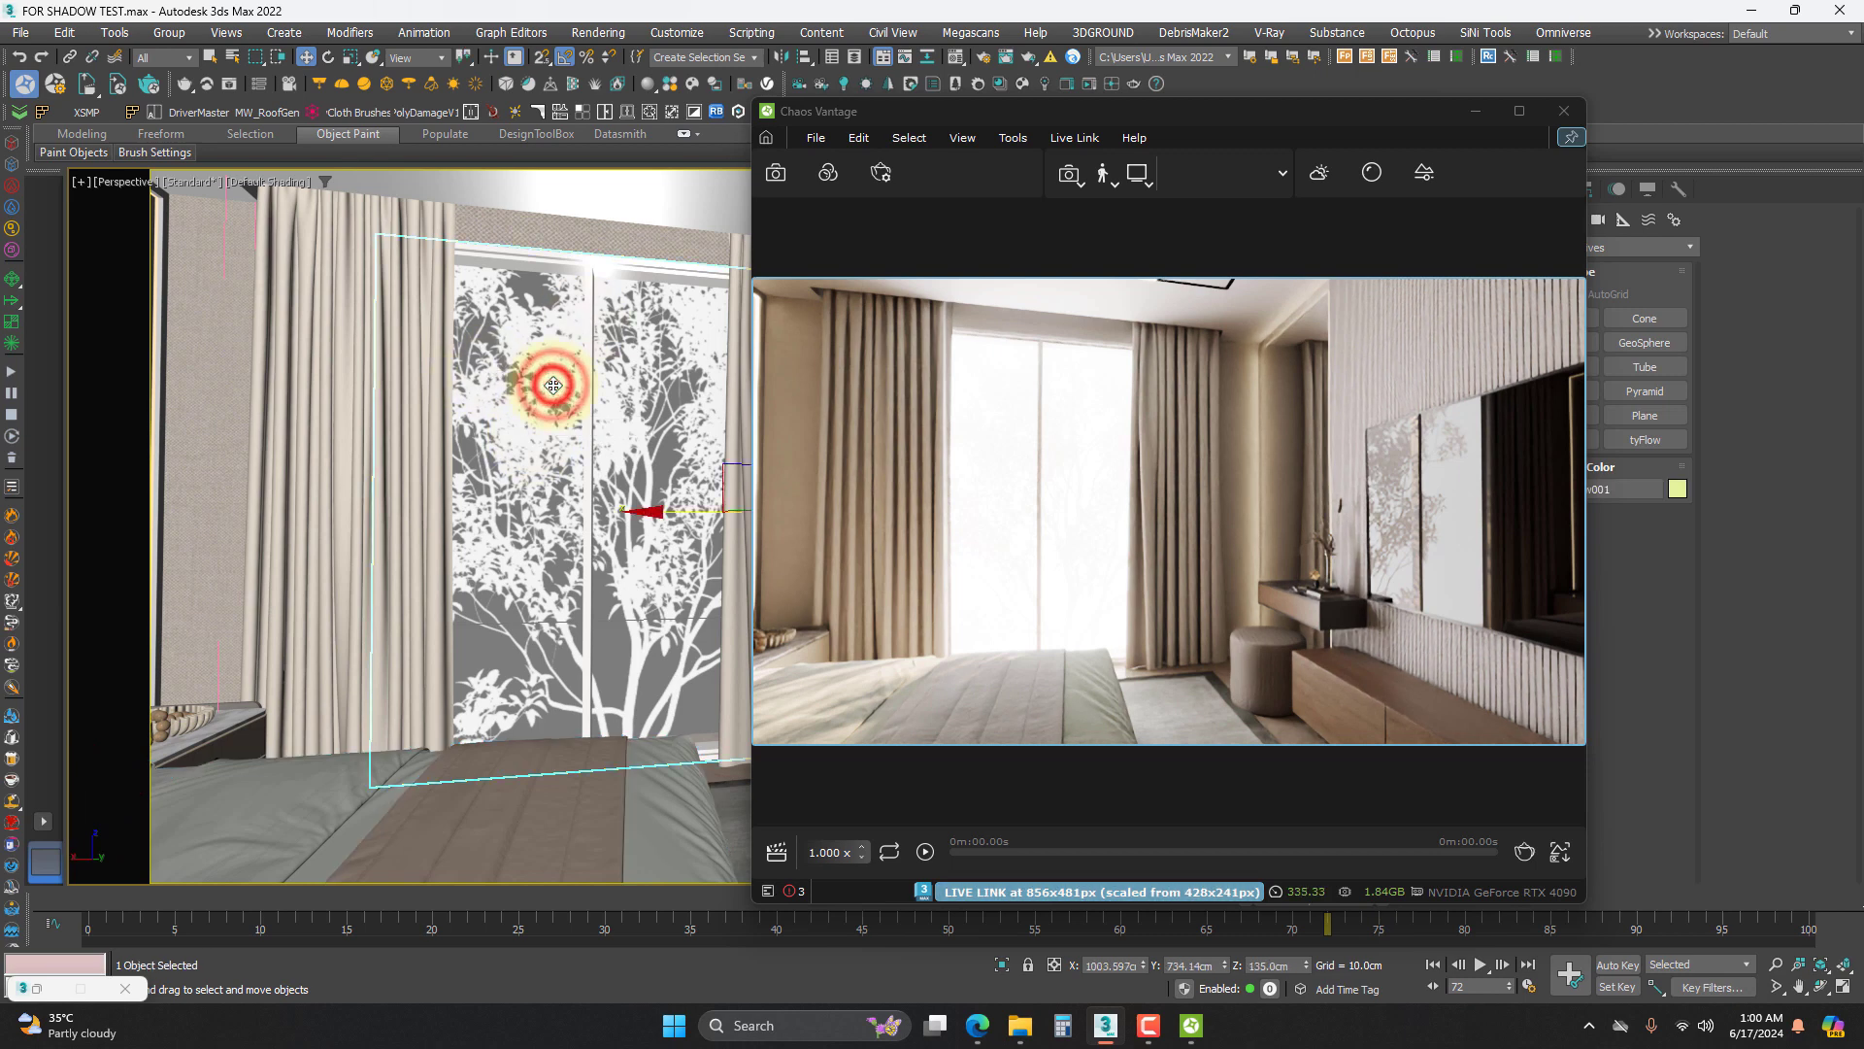
click(882, 175)
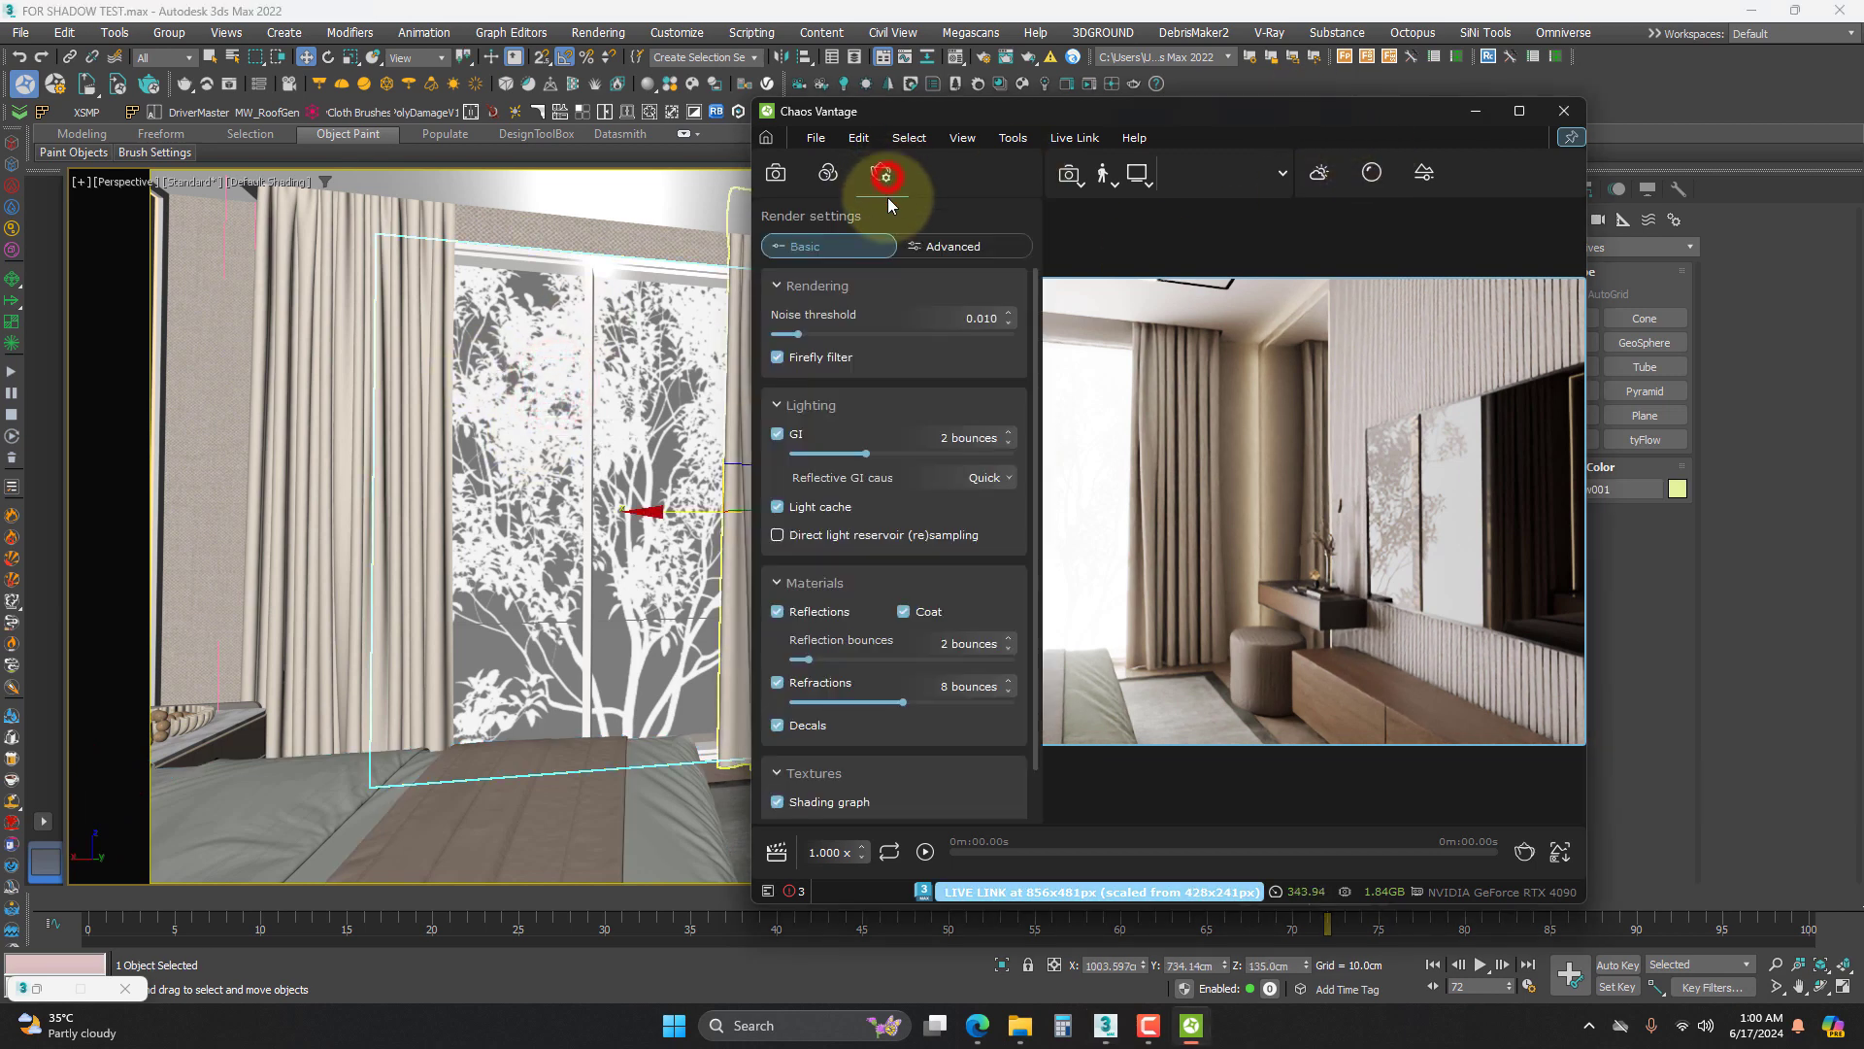
click(951, 247)
scroll(948, 708, down, 2)
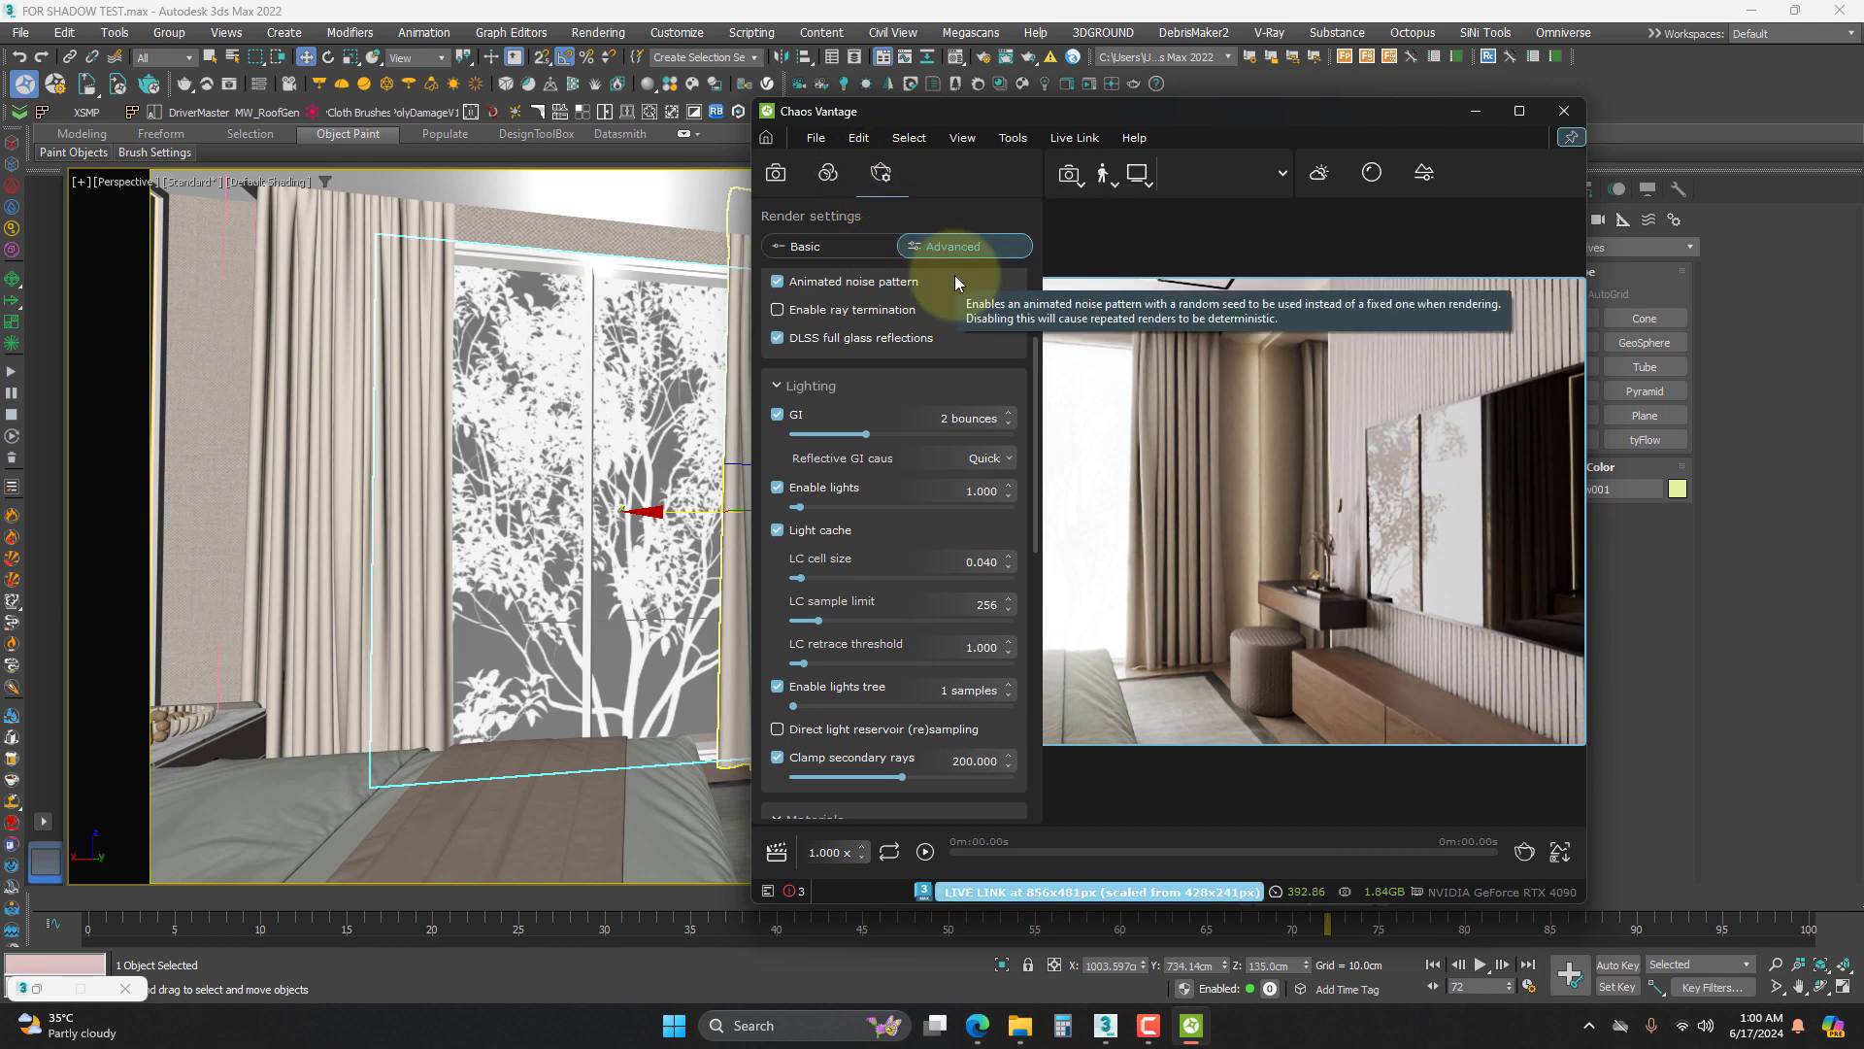
scroll(814, 730, down, 3)
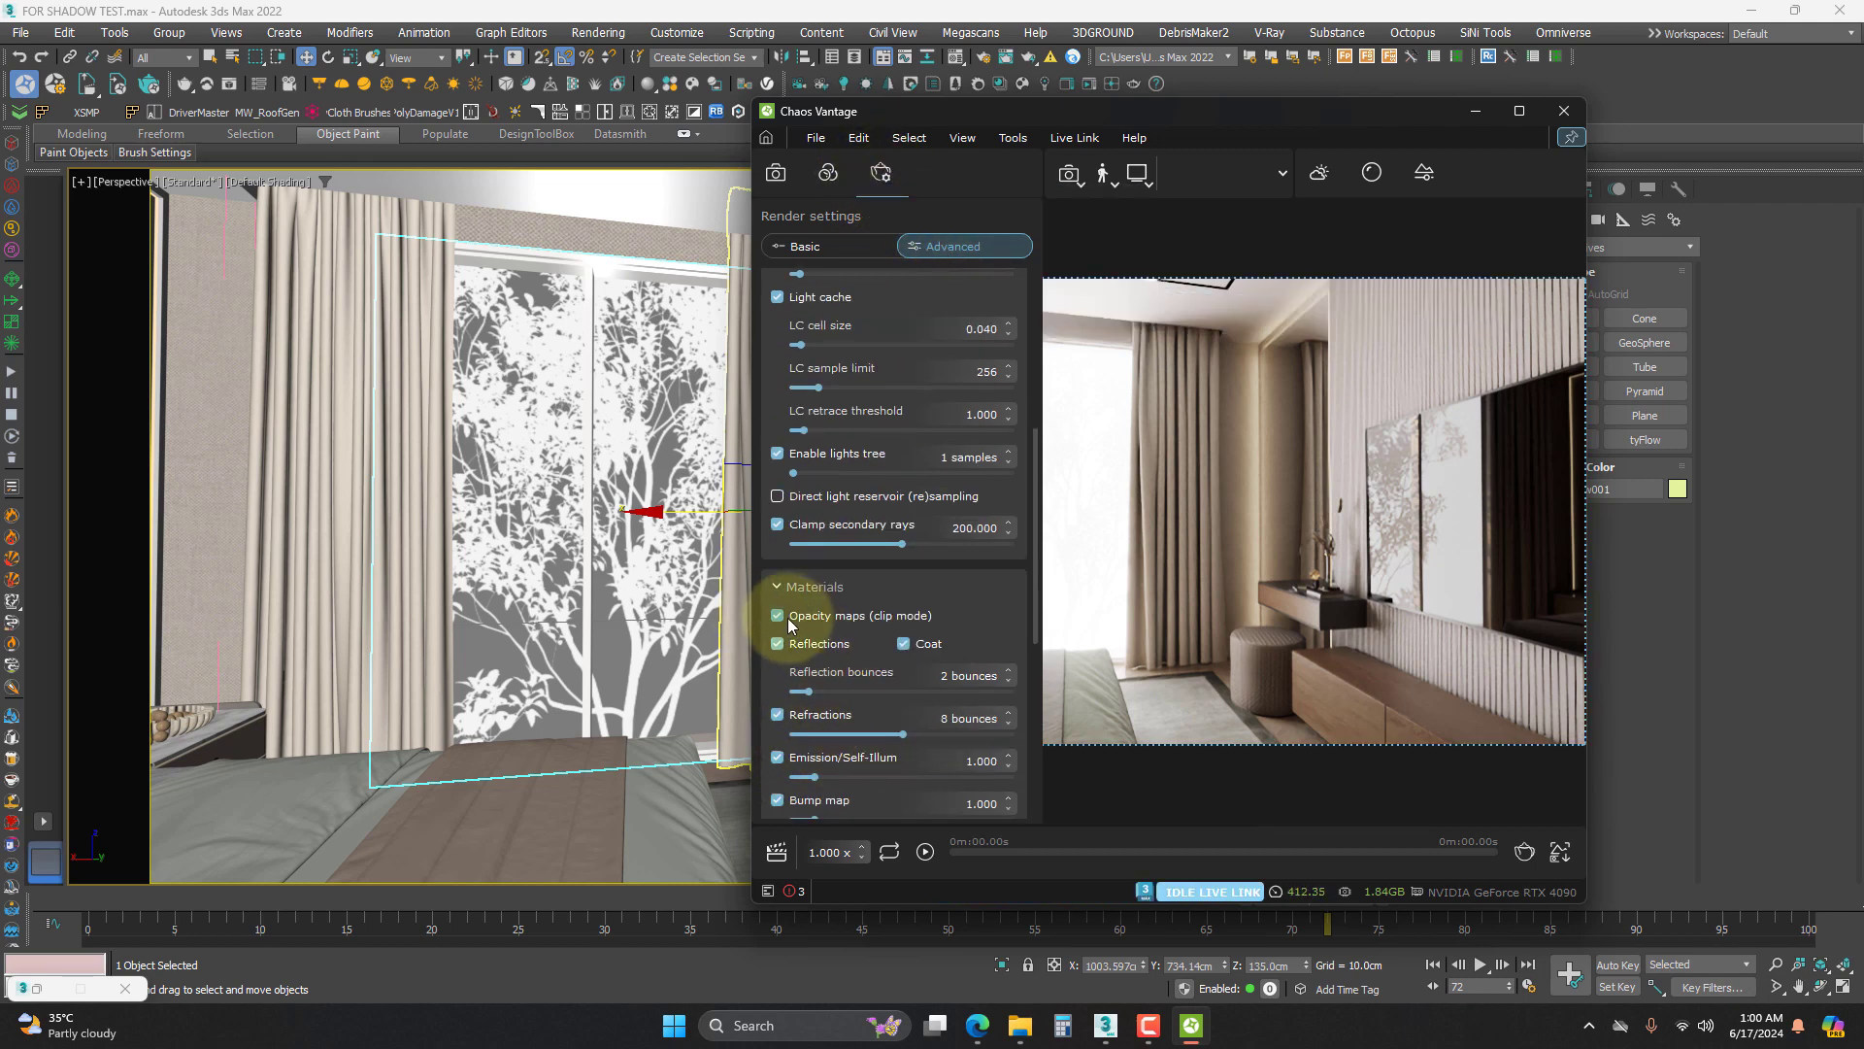
click(777, 616)
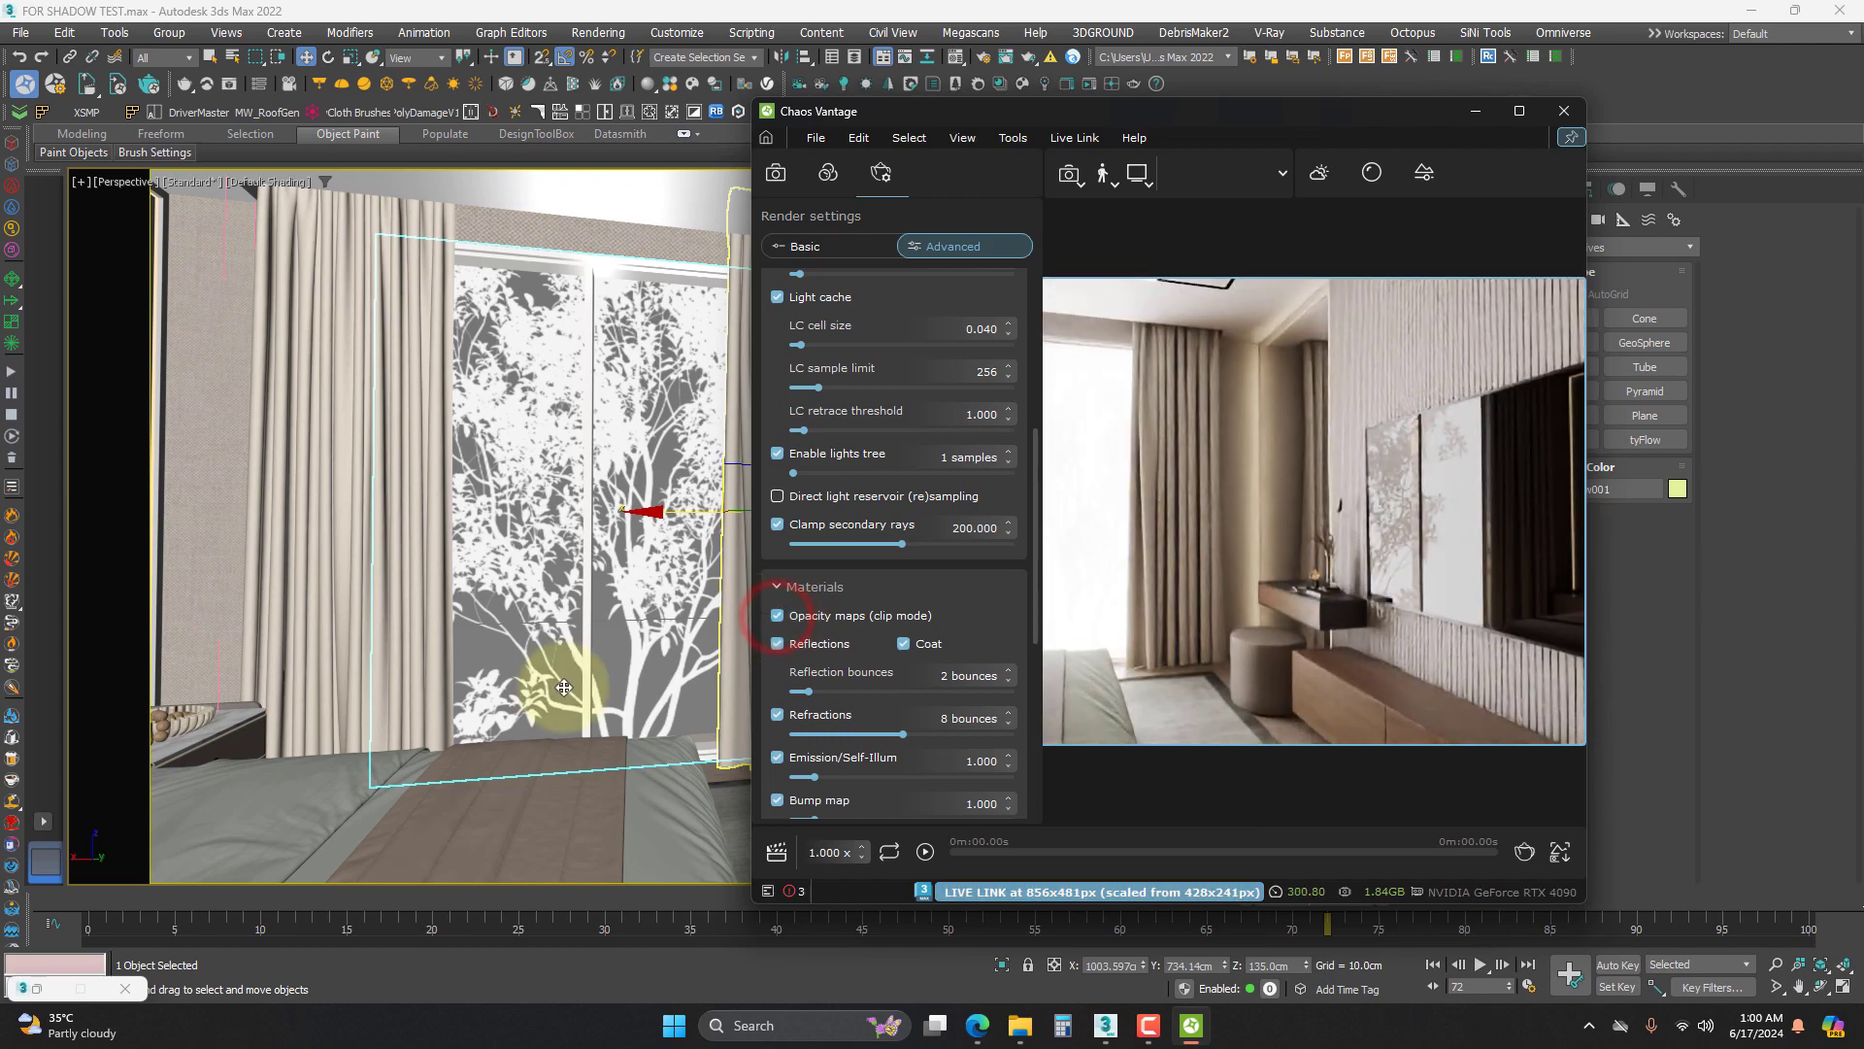
- Bring the live-linked view to the bedside wall and set the sun's azimuth to 210.280° in the environment settings
middle_drag(311, 728, 479, 557)
scroll(574, 528, up, 8)
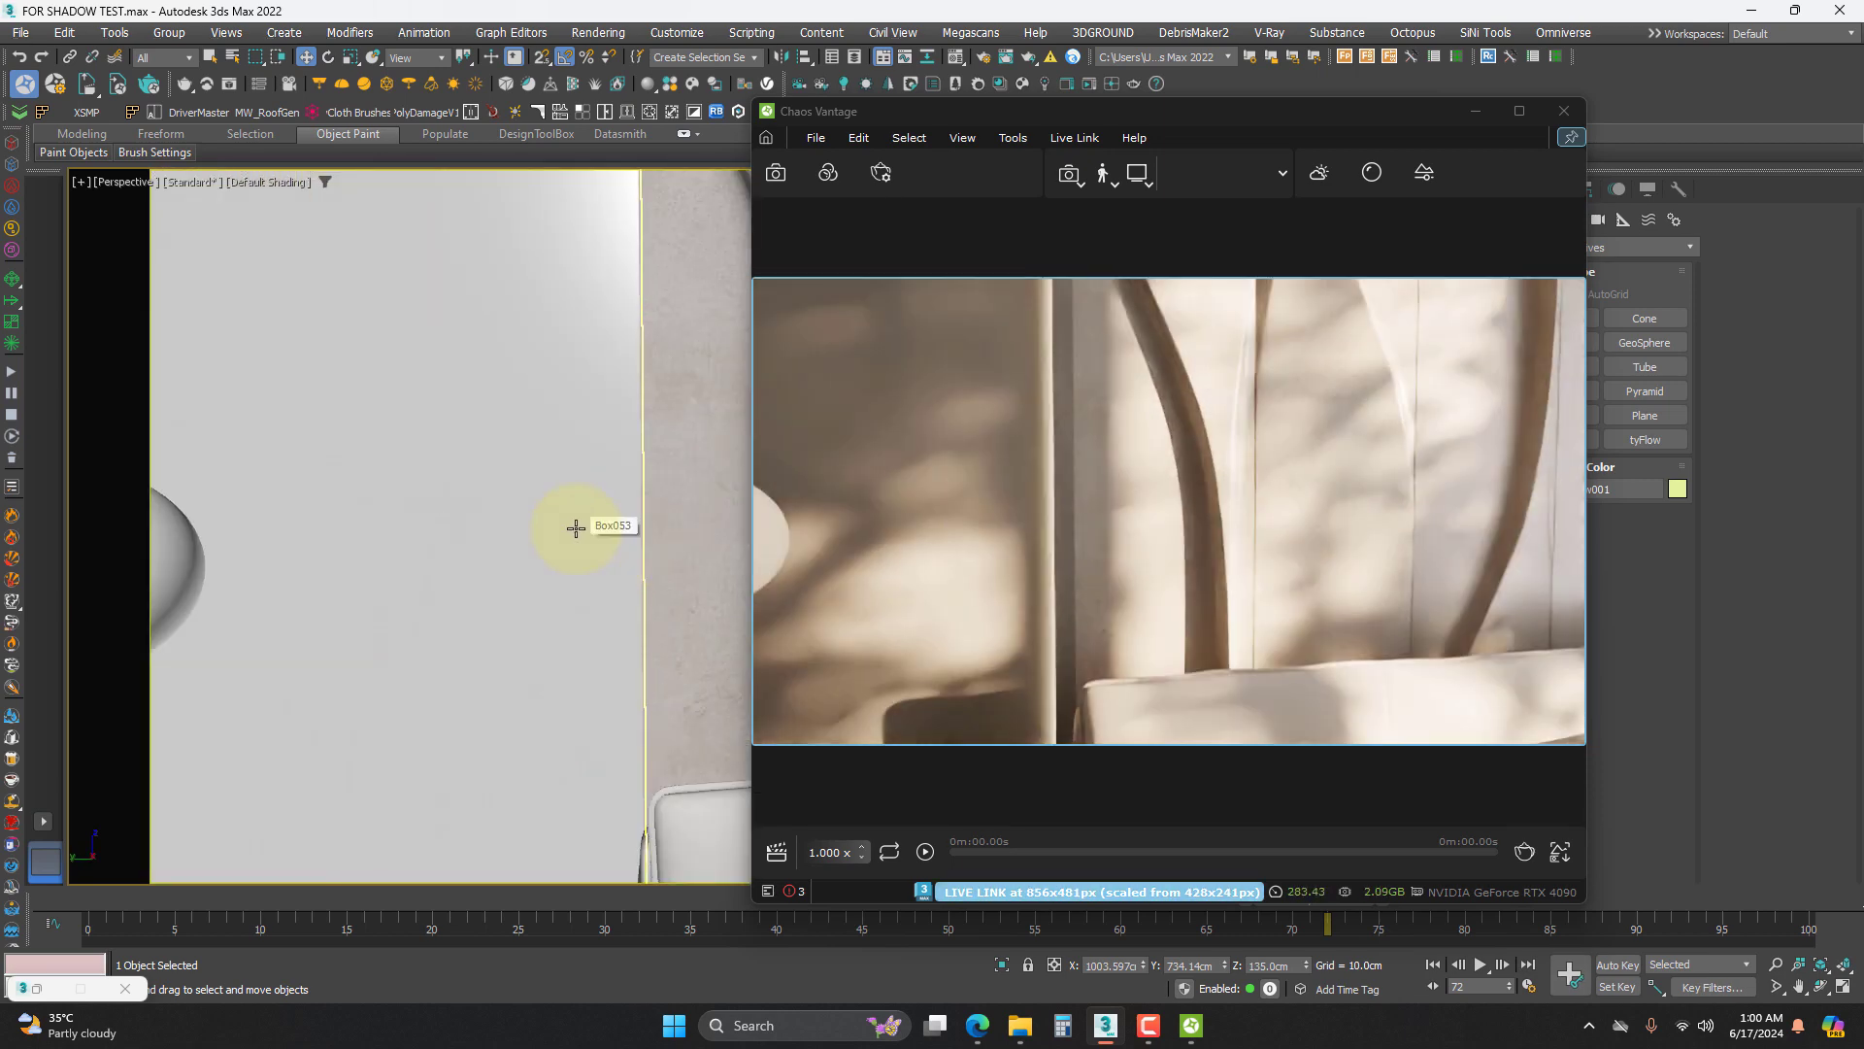
scroll(553, 497, down, 6)
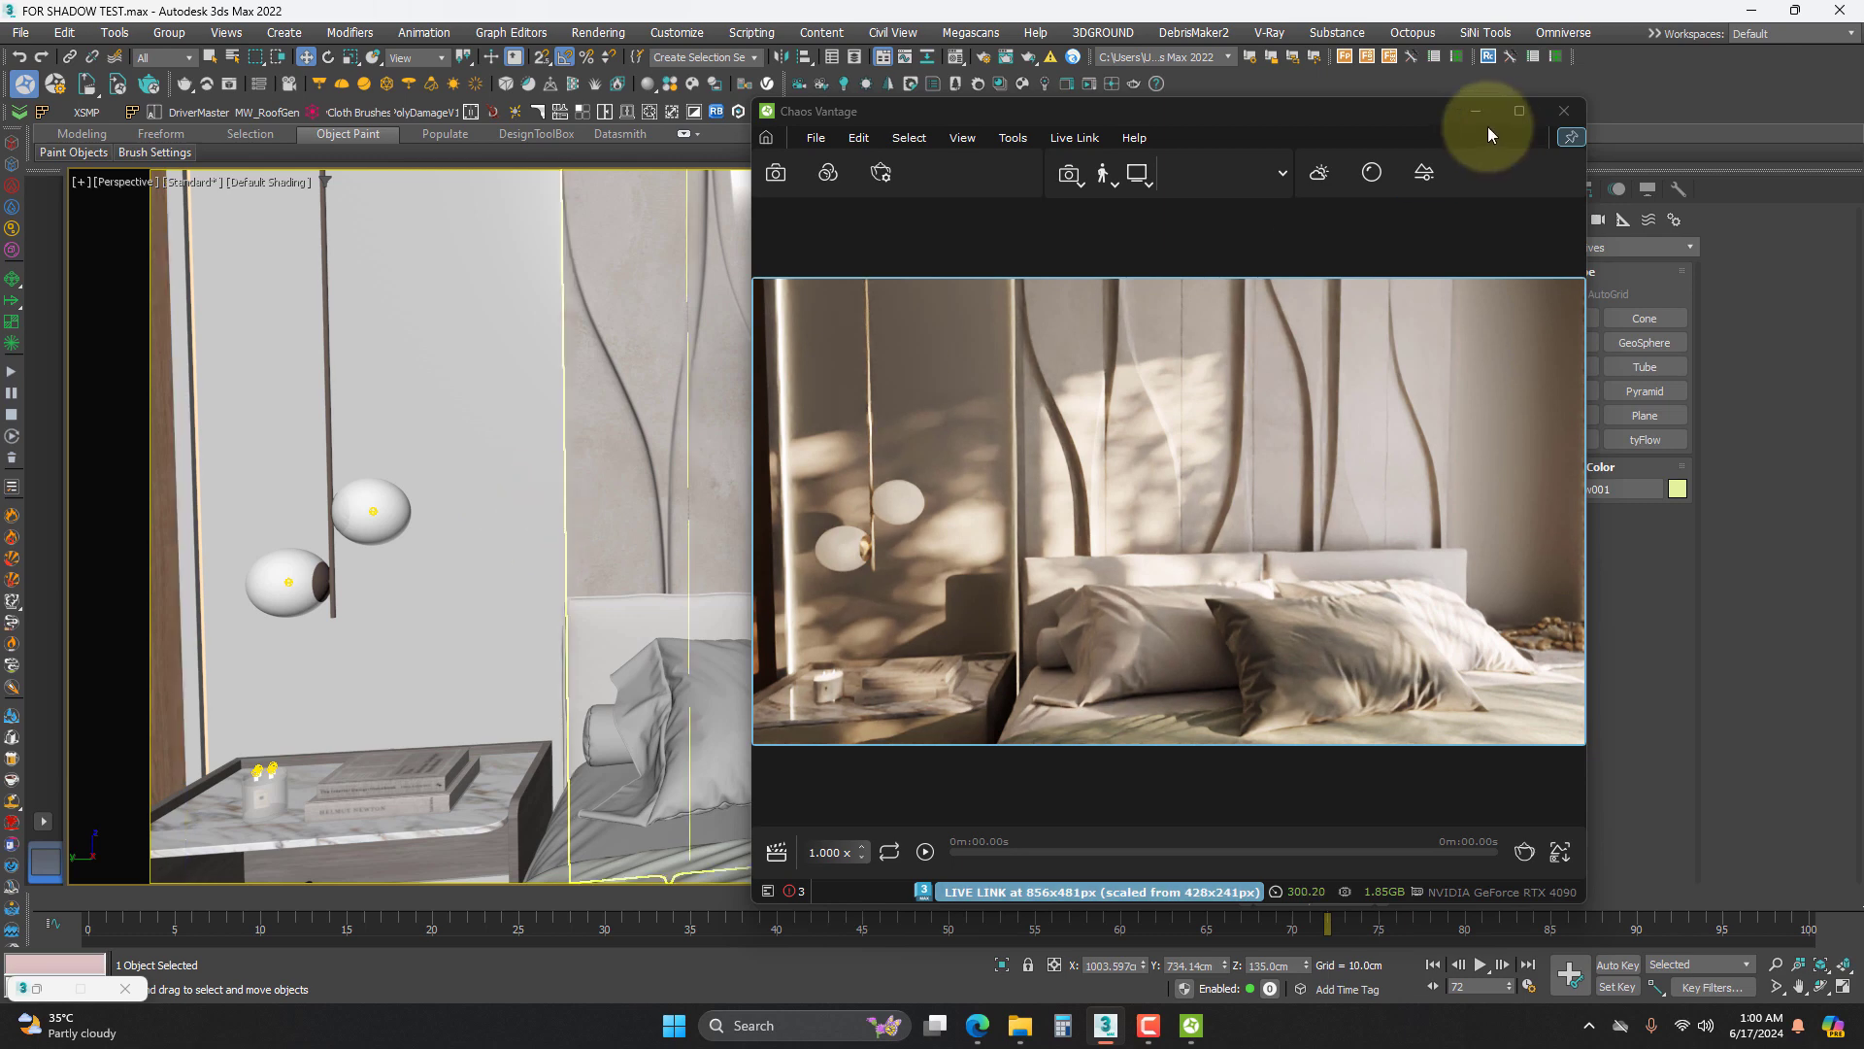
drag(1275, 121, 1499, 151)
click(1531, 188)
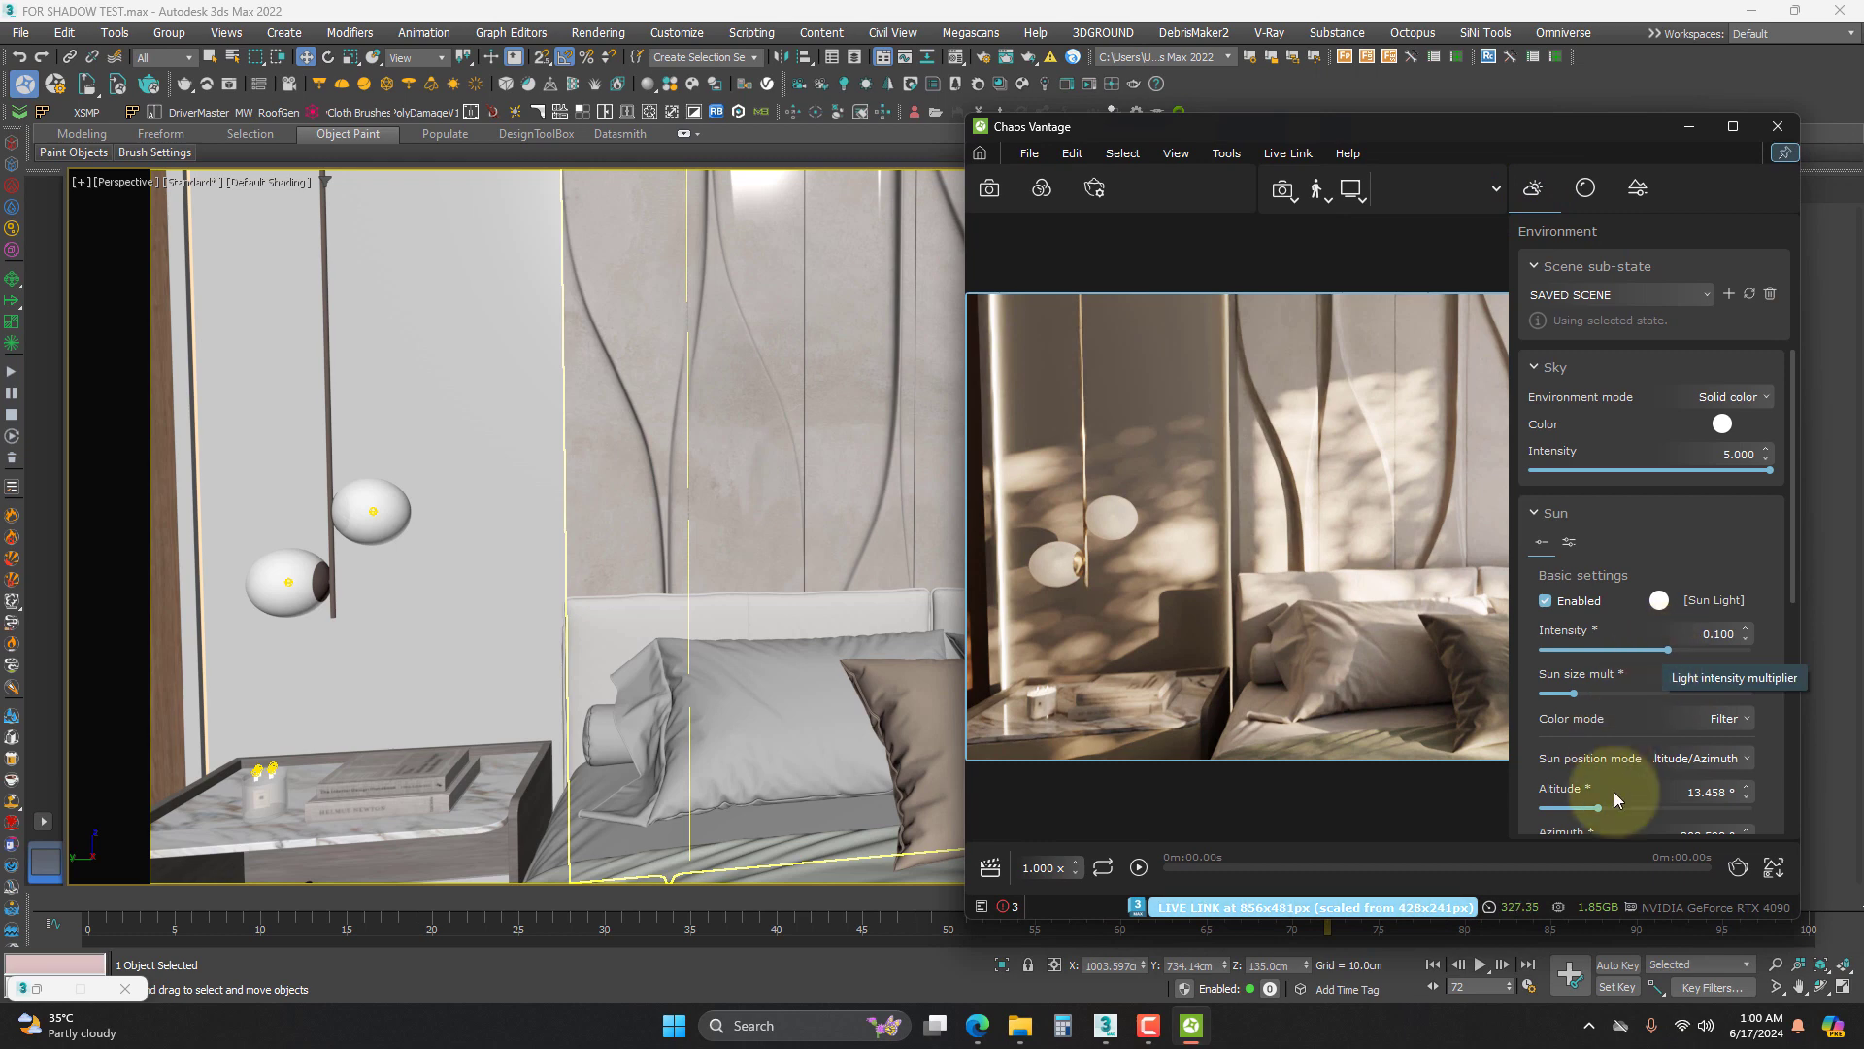
scroll(1517, 765, down, 2)
drag(1654, 734, 1663, 738)
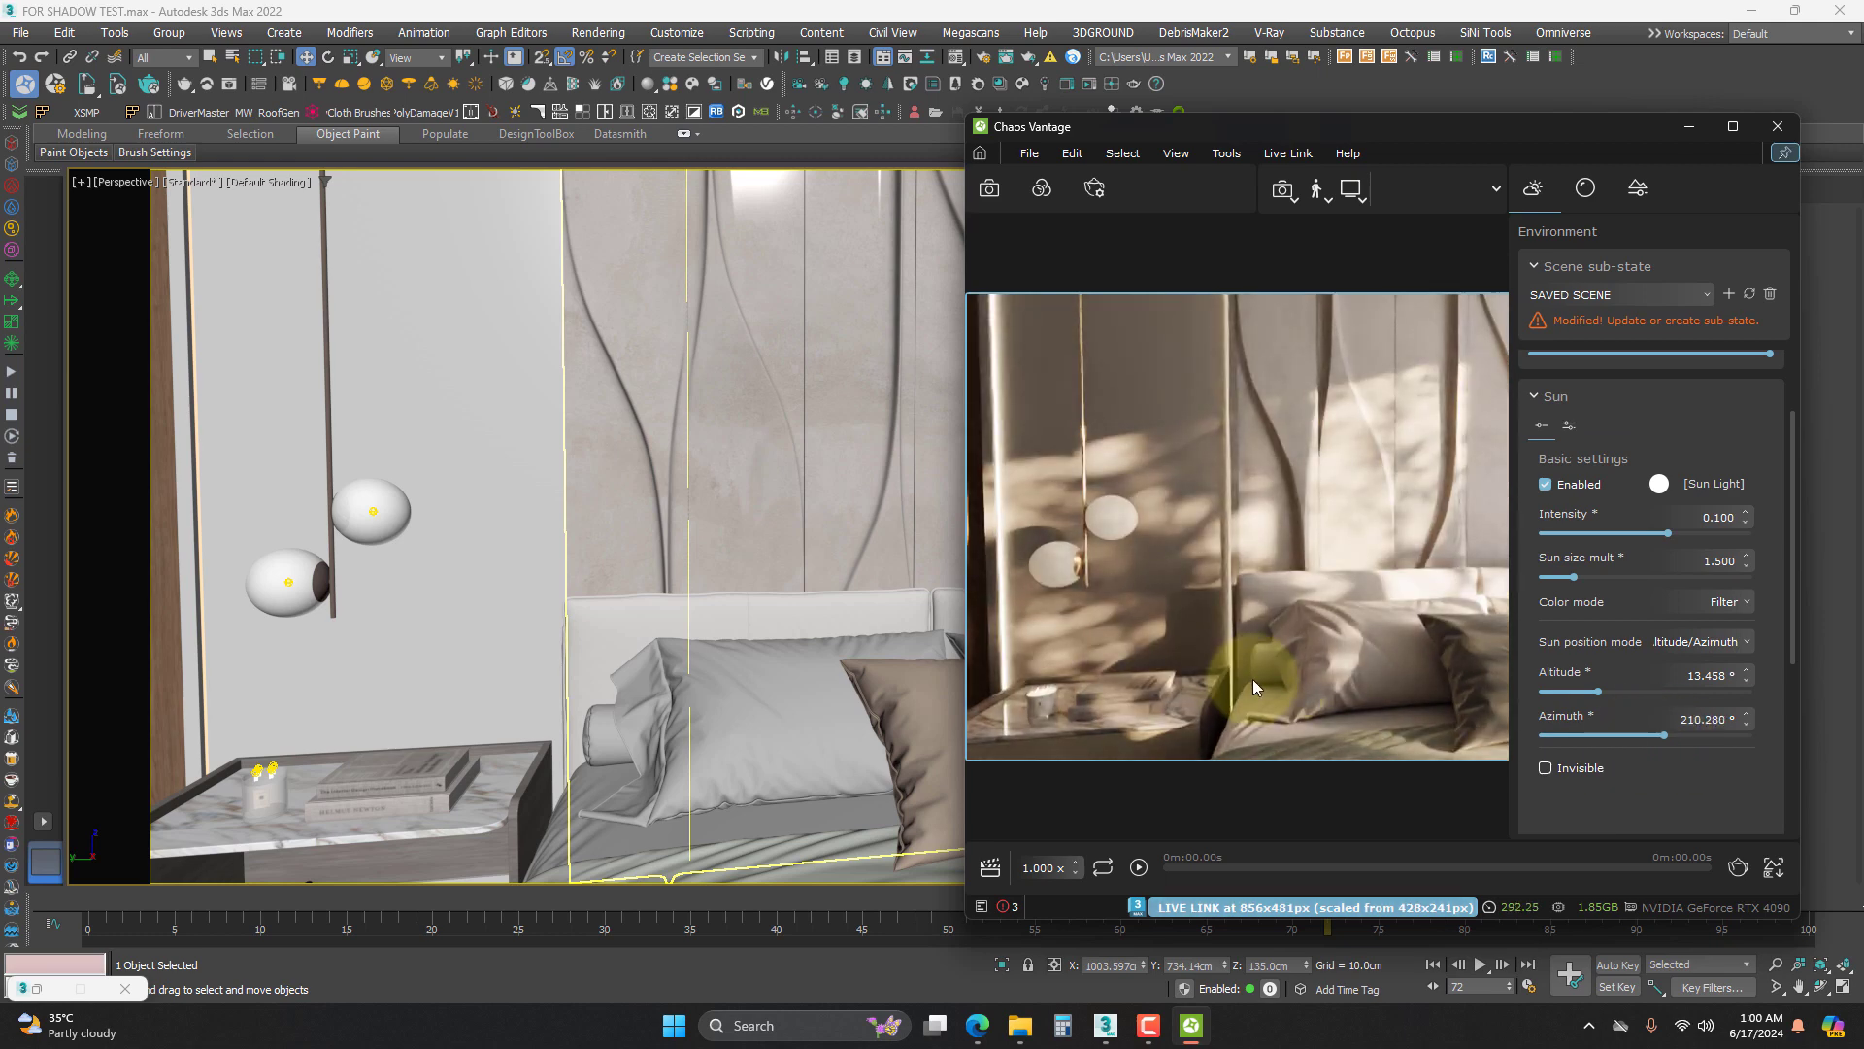
click(1532, 187)
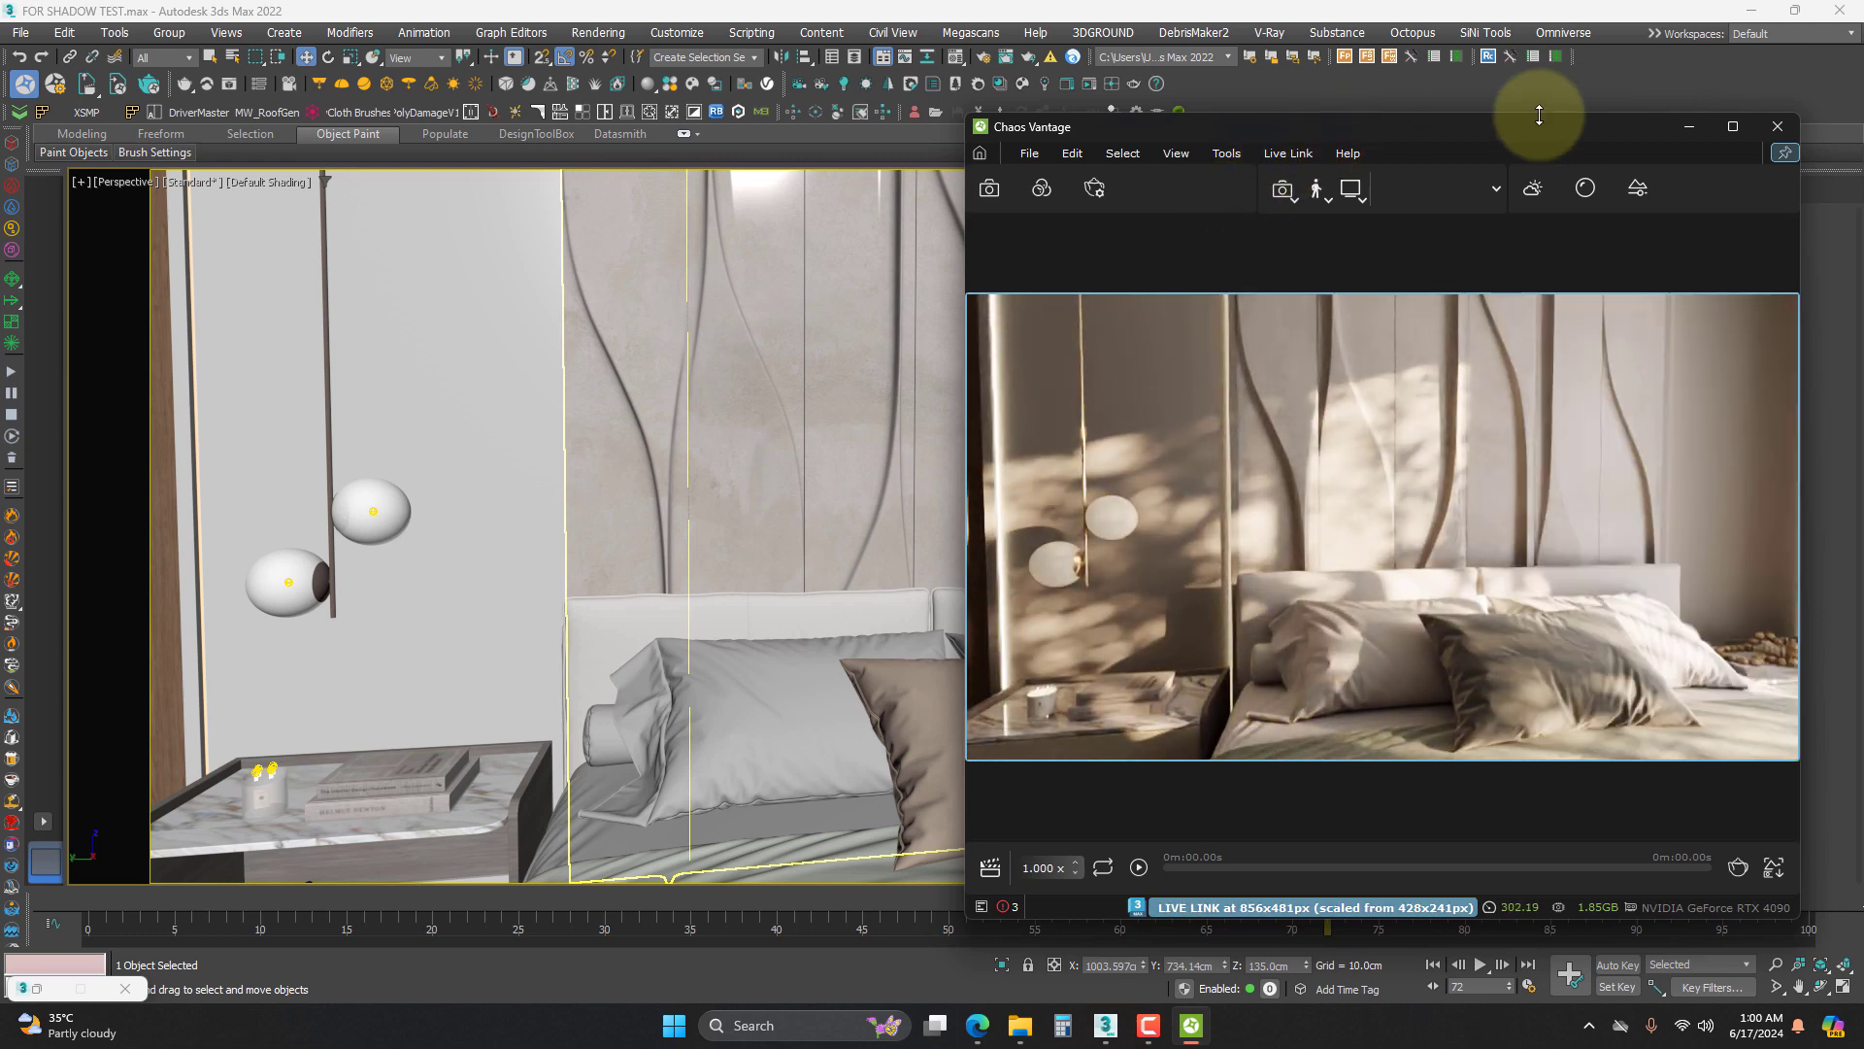
- In the maximized Chaos Vantage window, set the sun's altitude to 10.023° and azimuth to 211.963°, and reduce the sun size multiplier
click(1730, 127)
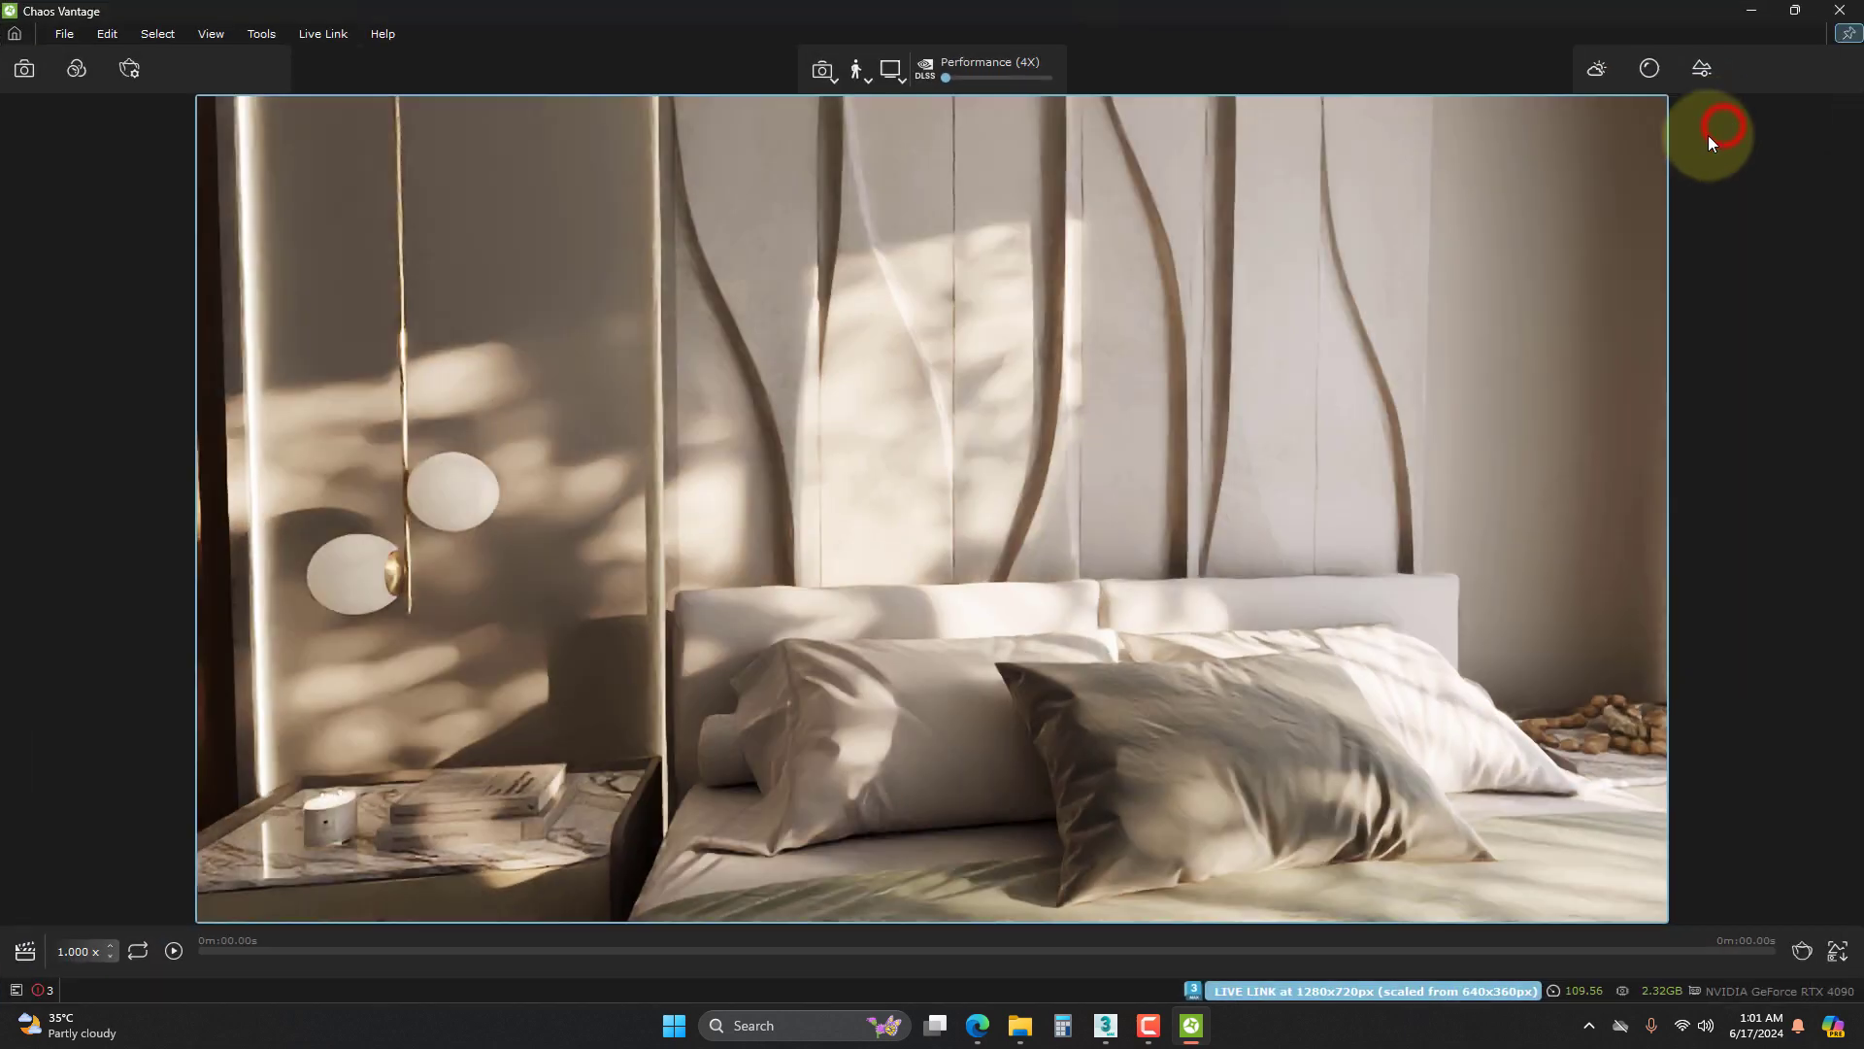
click(1613, 84)
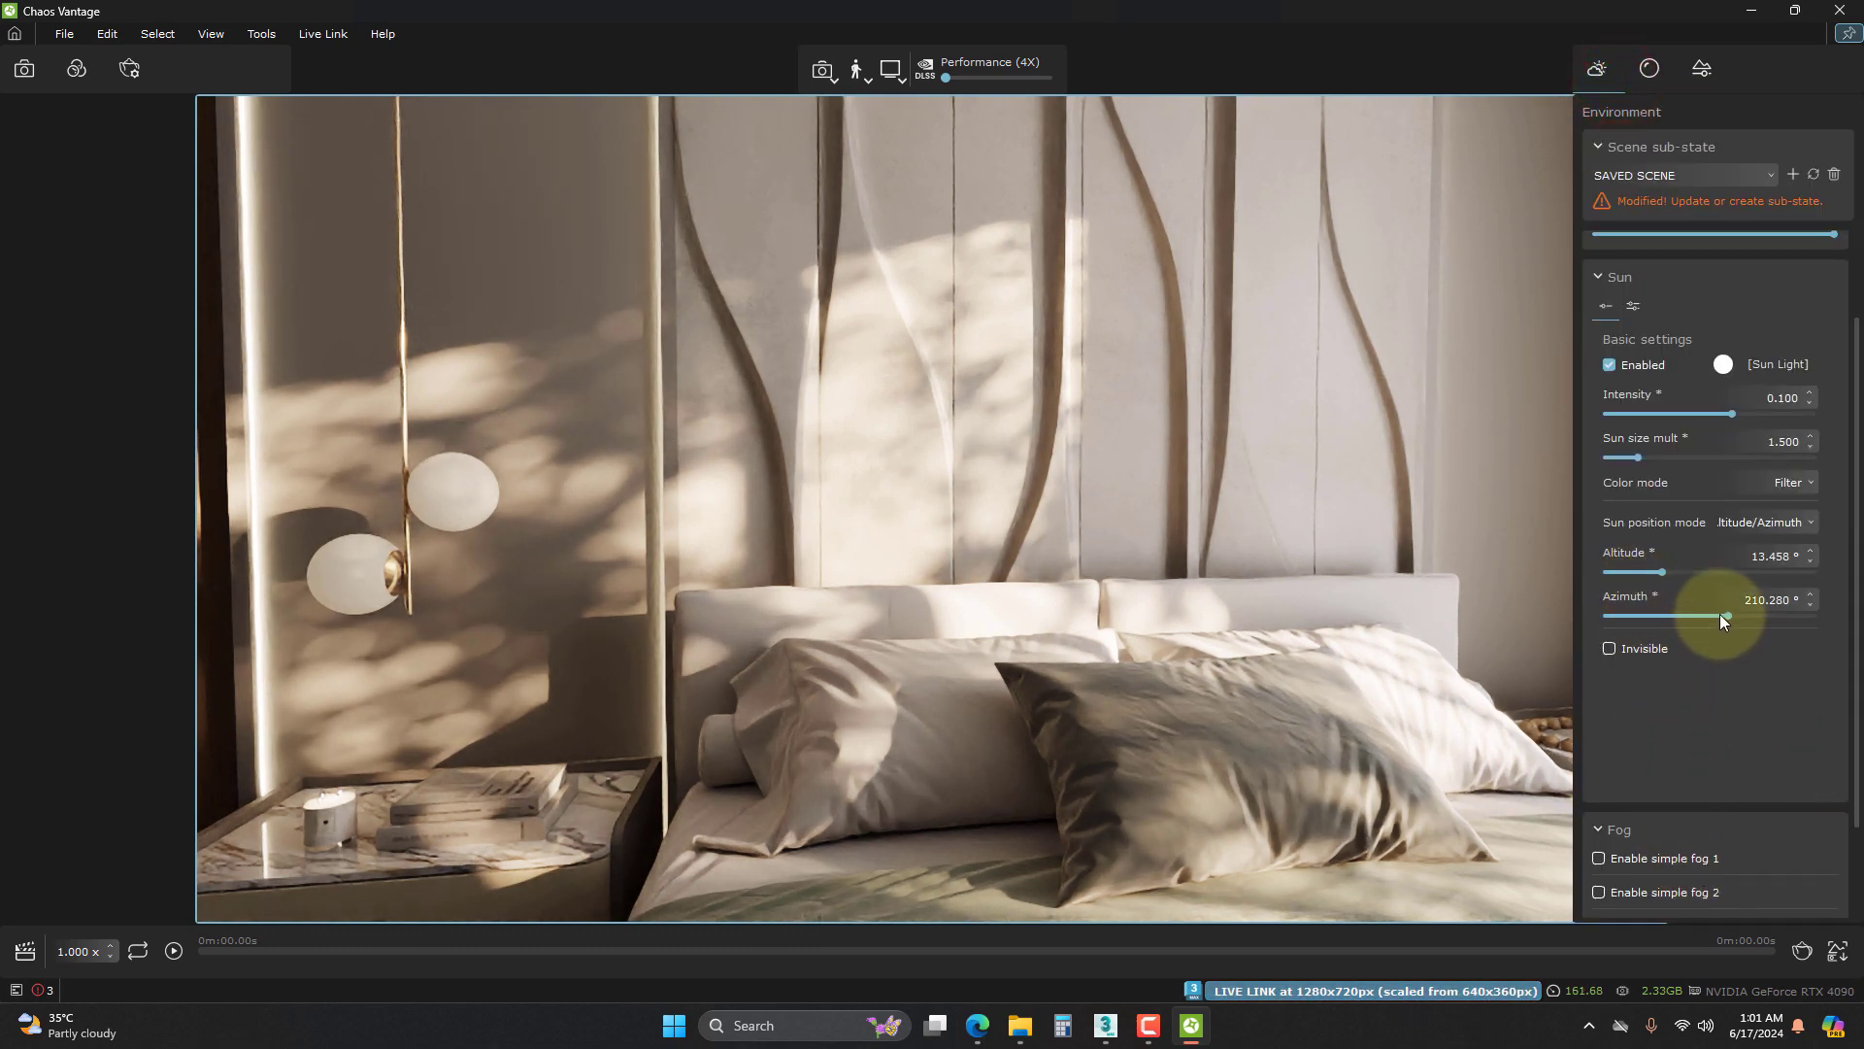
drag(1663, 579, 1728, 615)
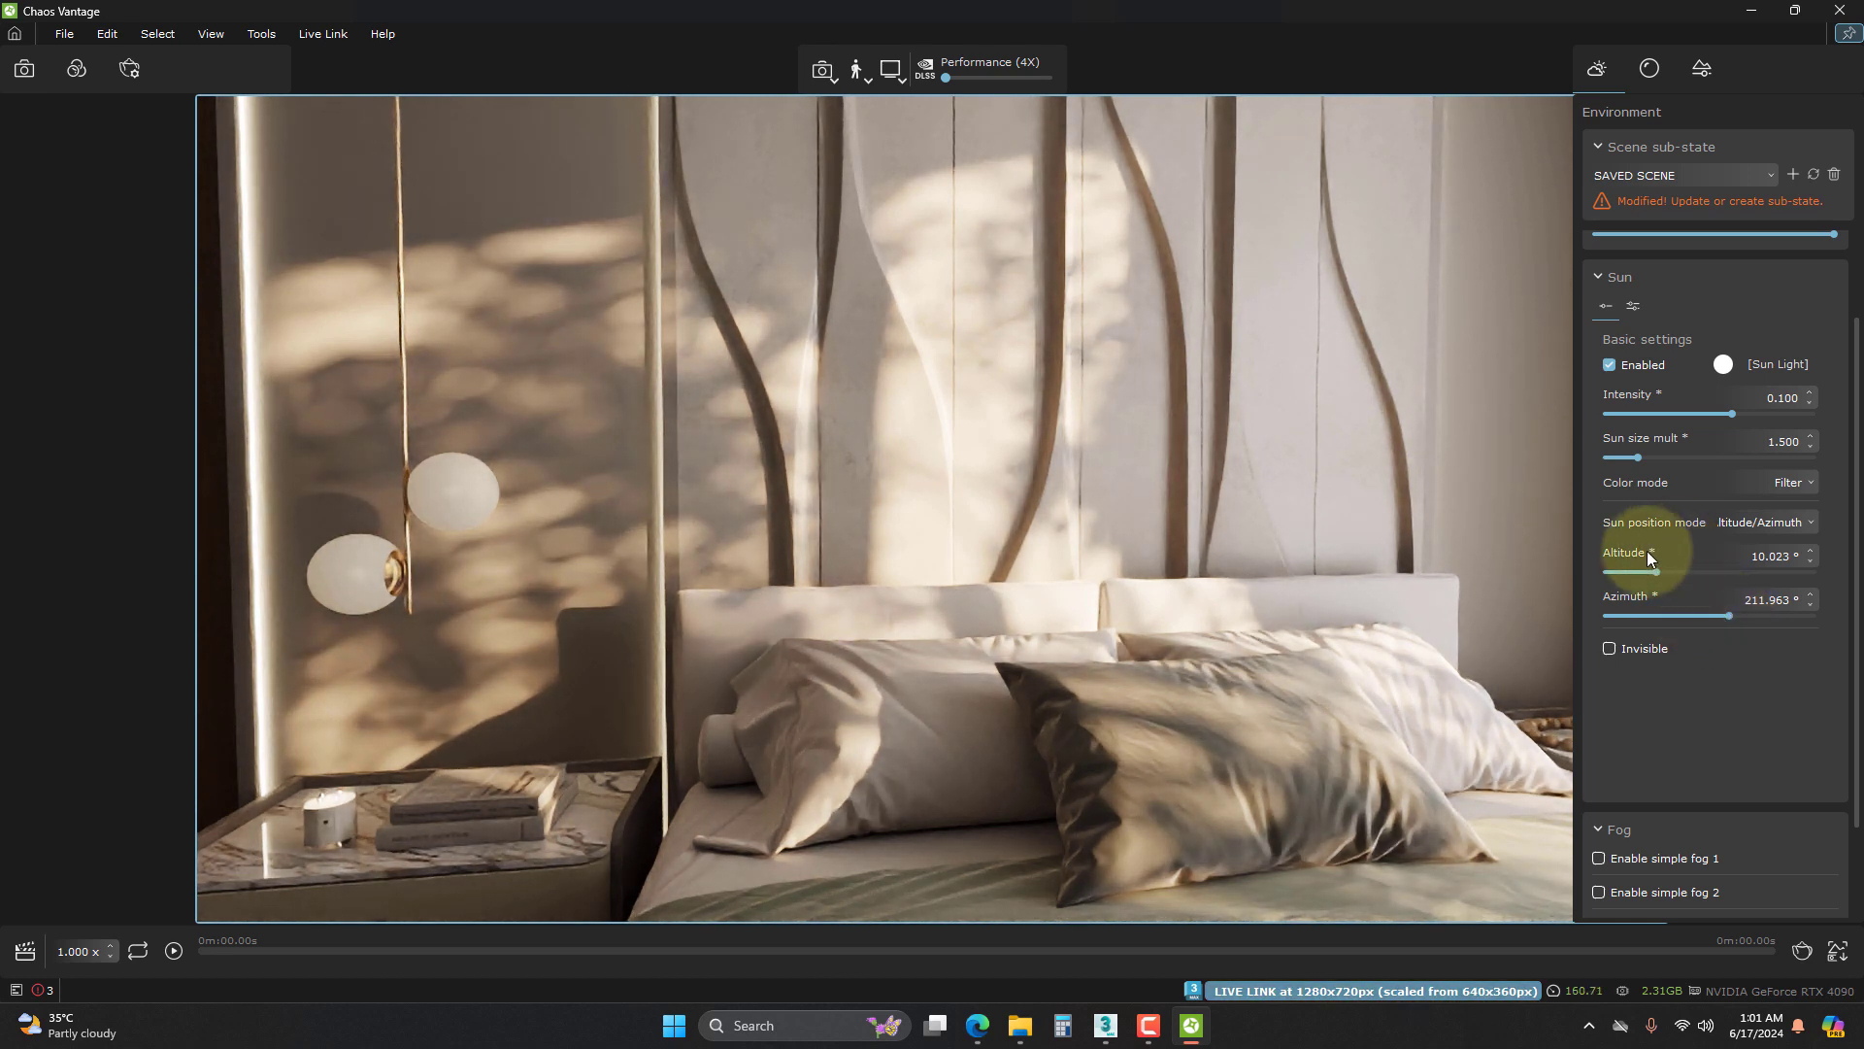
mouse_move(1637, 457)
mouse_down()
mouse_move(1596, 468)
mouse_move(1656, 469)
mouse_move(1629, 476)
mouse_up()
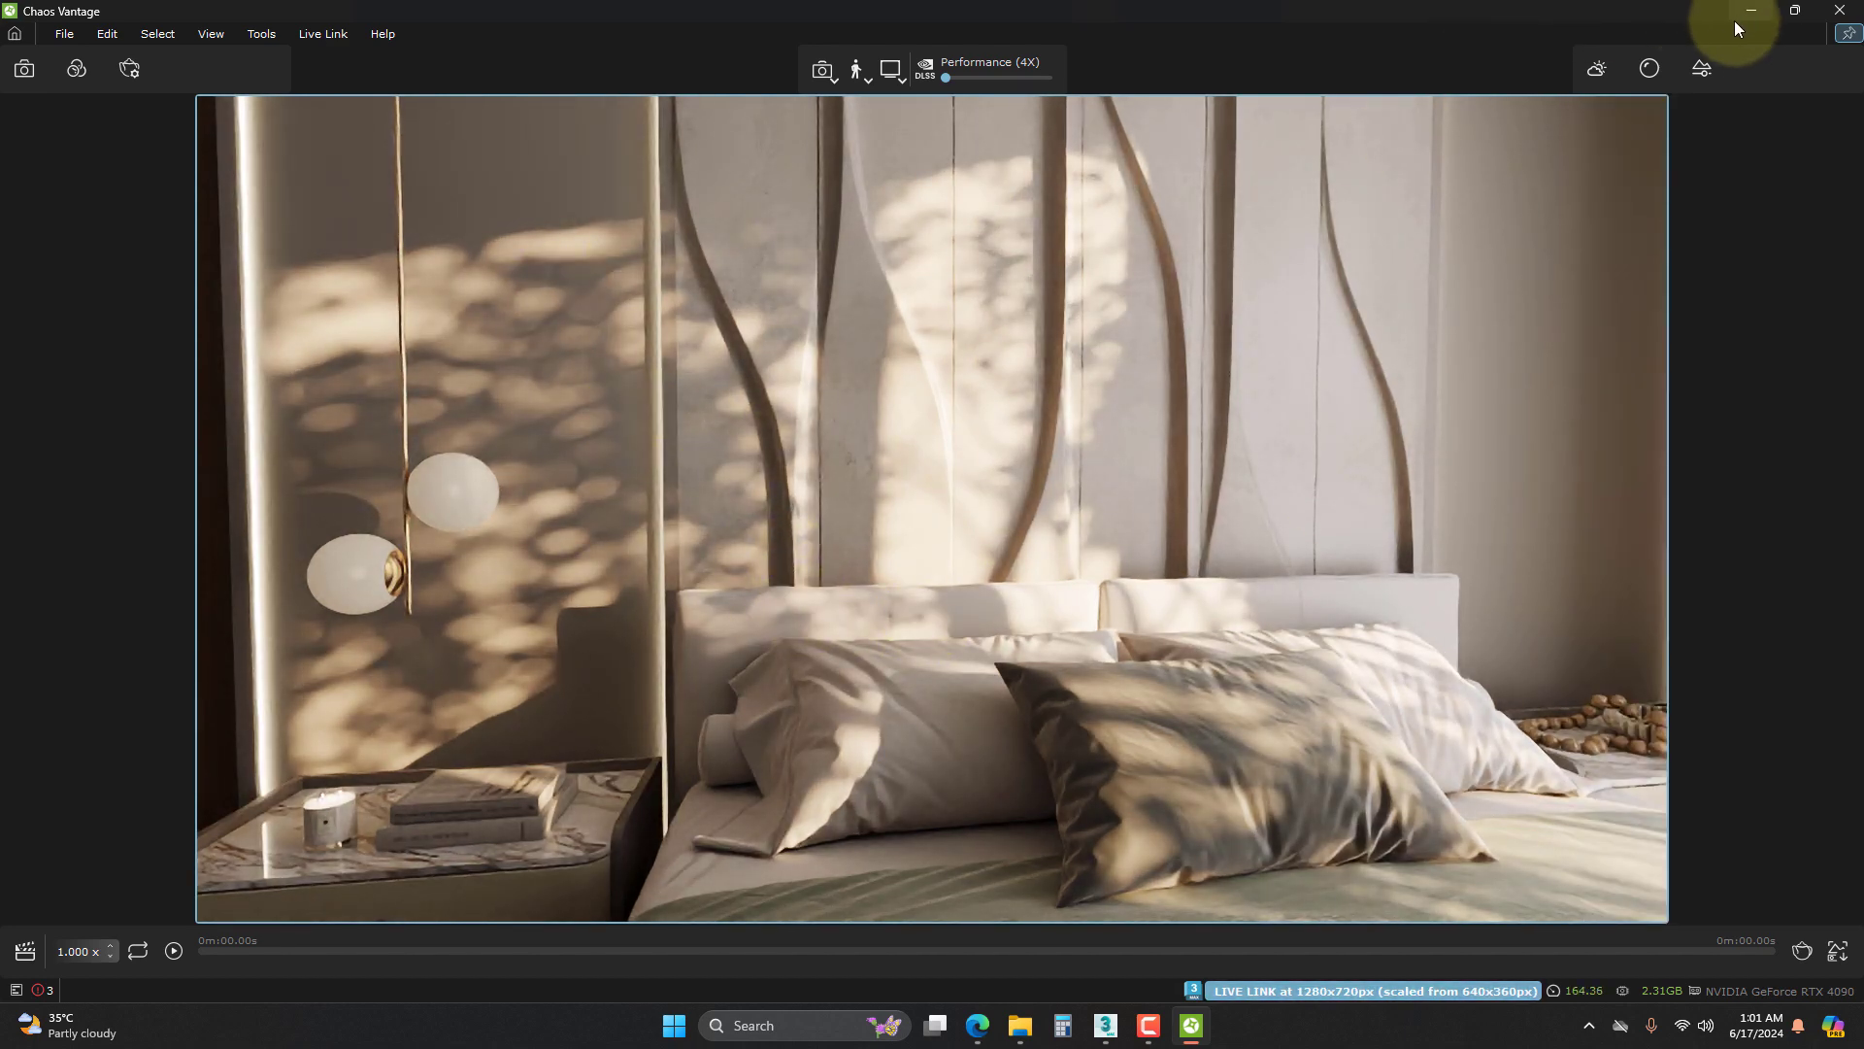
click(1786, 14)
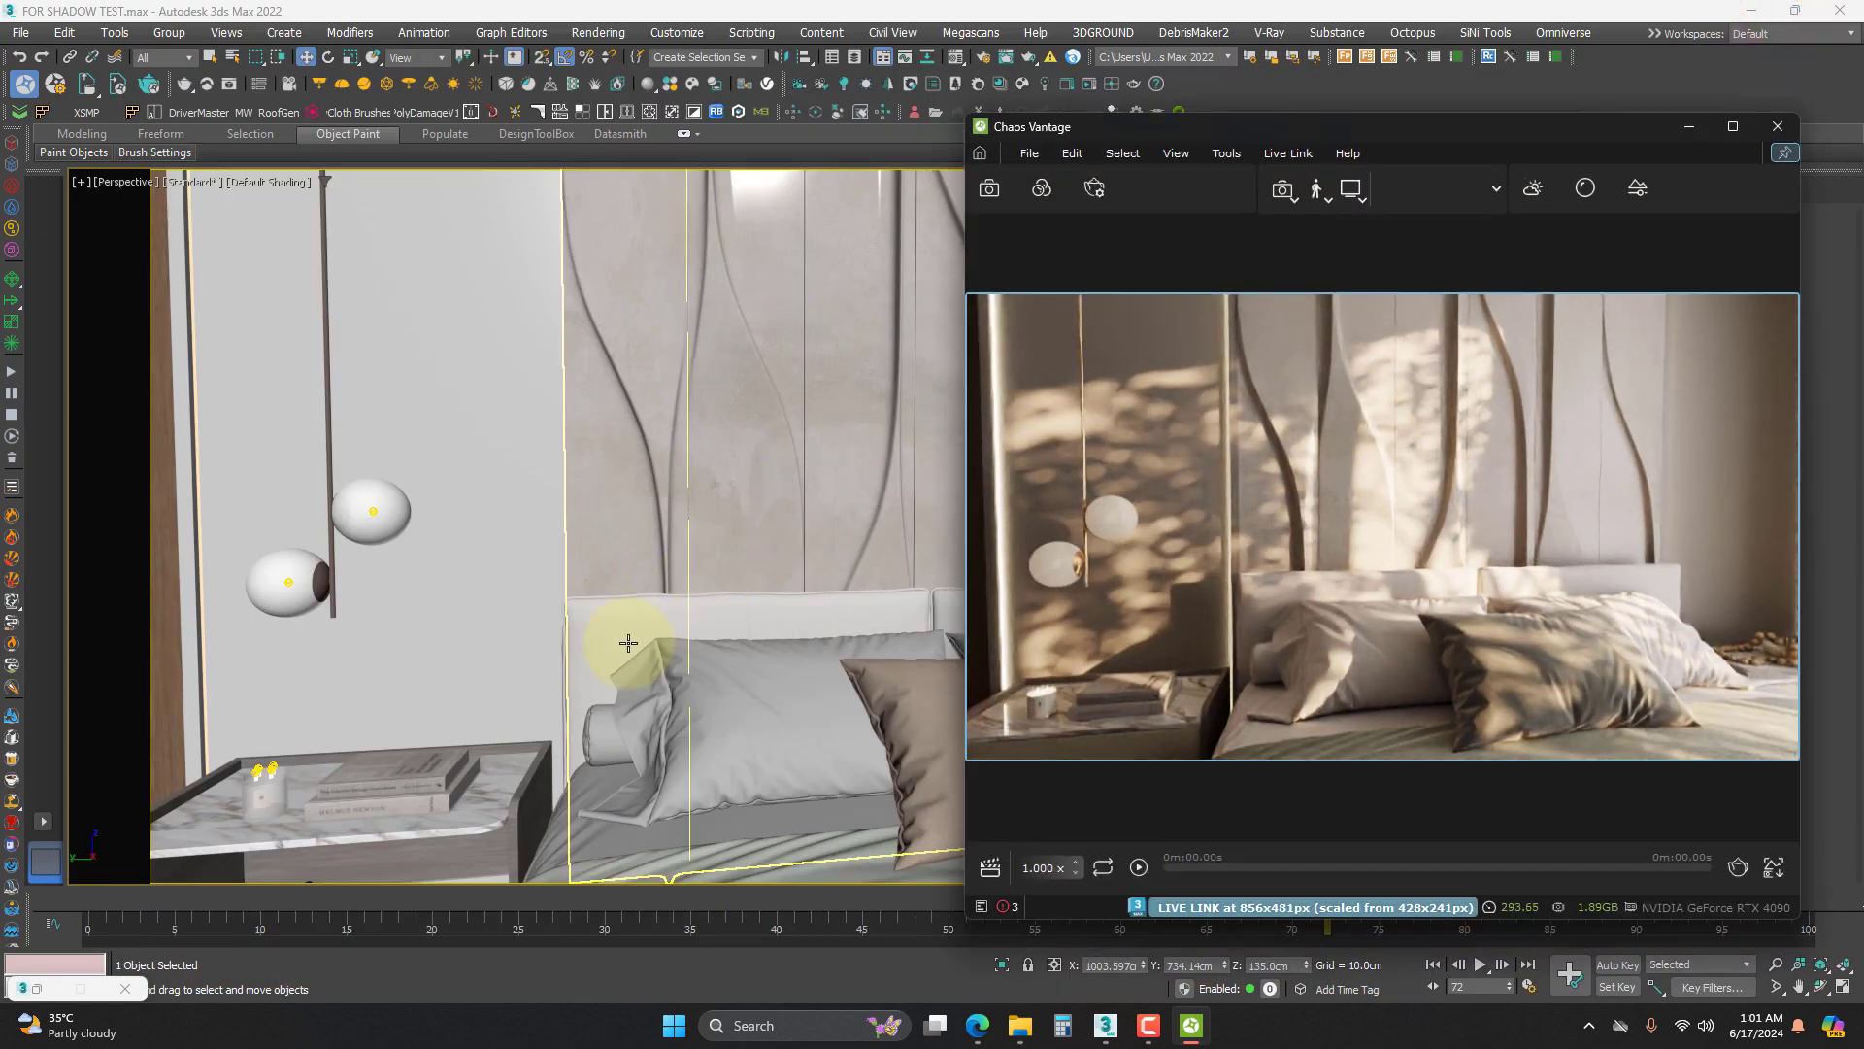
- Examine the tree shadows over the pillows, bed and bedside tables from several angles in the live preview
middle_drag(628, 643, 403, 615)
scroll(602, 614, down, 5)
scroll(778, 624, up, 4)
alt+middle_drag(778, 624, 316, 629)
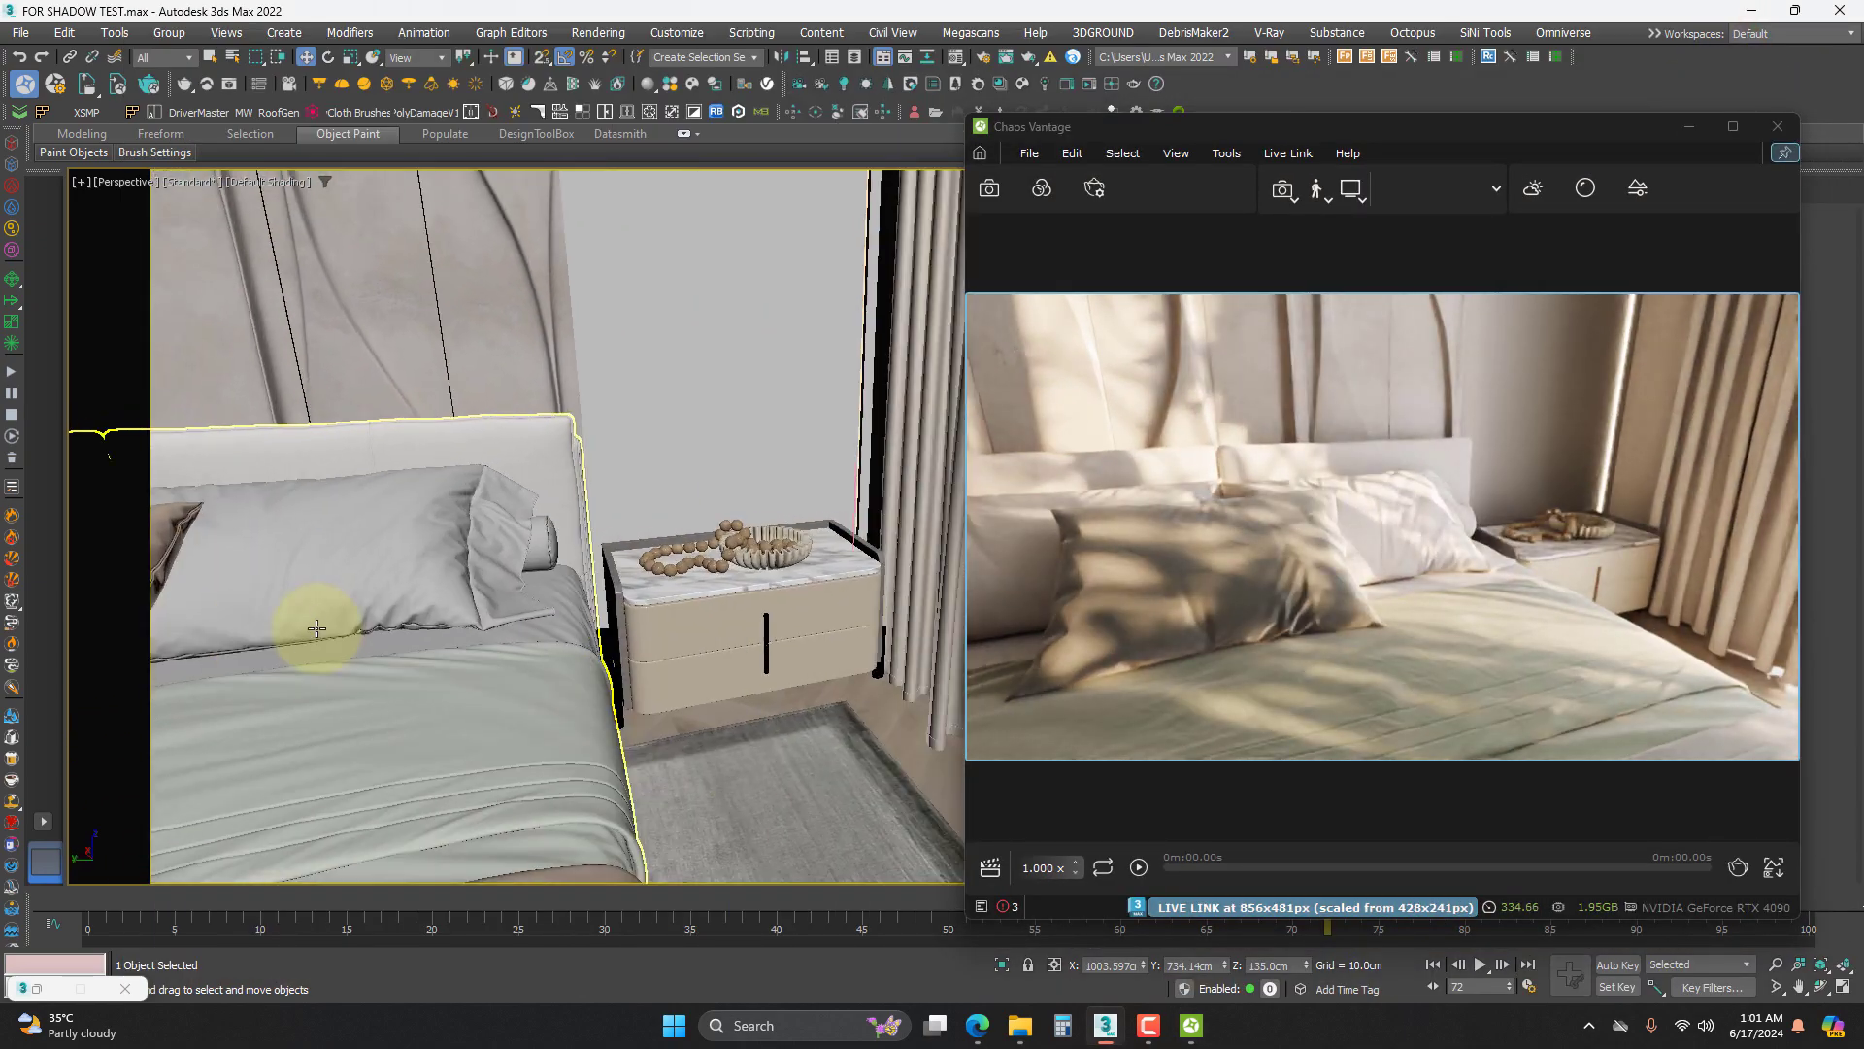
middle_drag(154, 622, 799, 658)
scroll(799, 657, down, 3)
alt+middle_drag(388, 660, 561, 624)
scroll(409, 464, up, 3)
middle_drag(627, 488, 233, 505)
scroll(582, 570, down, 4)
alt+middle_drag(583, 570, 408, 549)
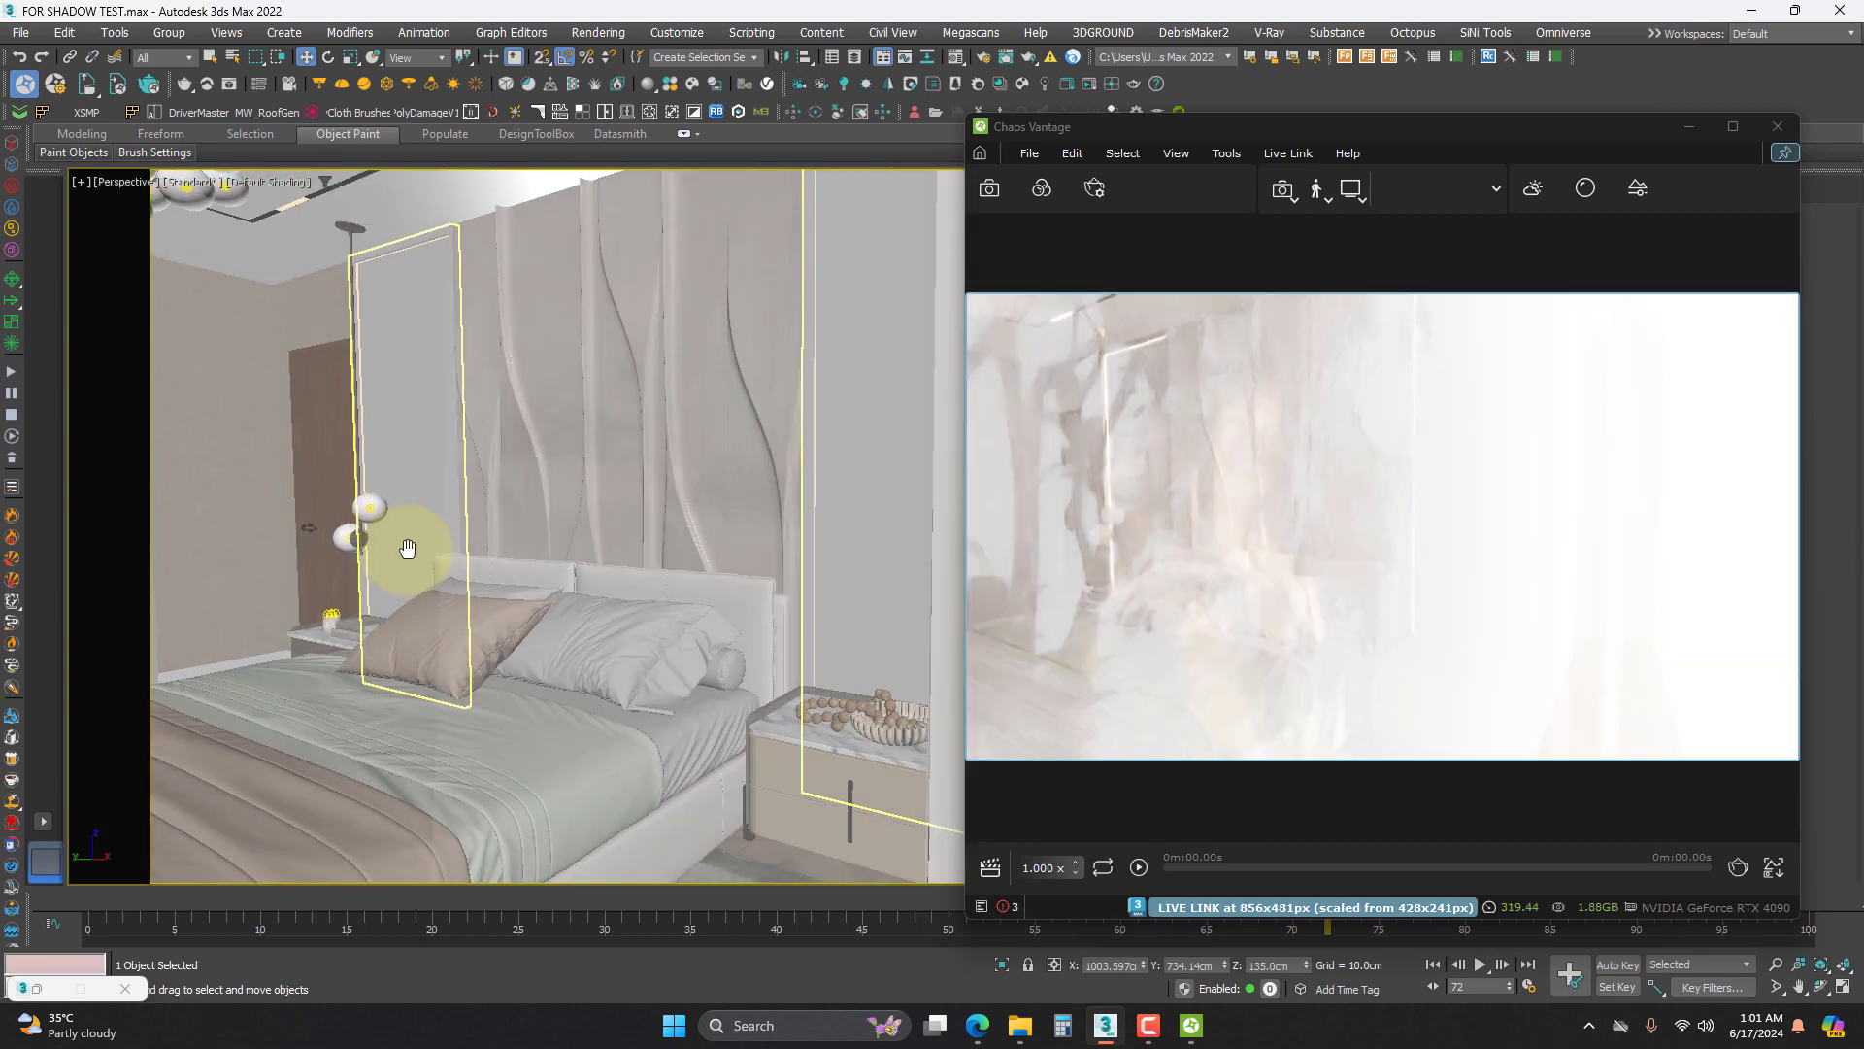
- Select the tree plane outside the bedroom window and isolate it in the viewport
scroll(353, 574, down, 2)
scroll(445, 570, down, 9)
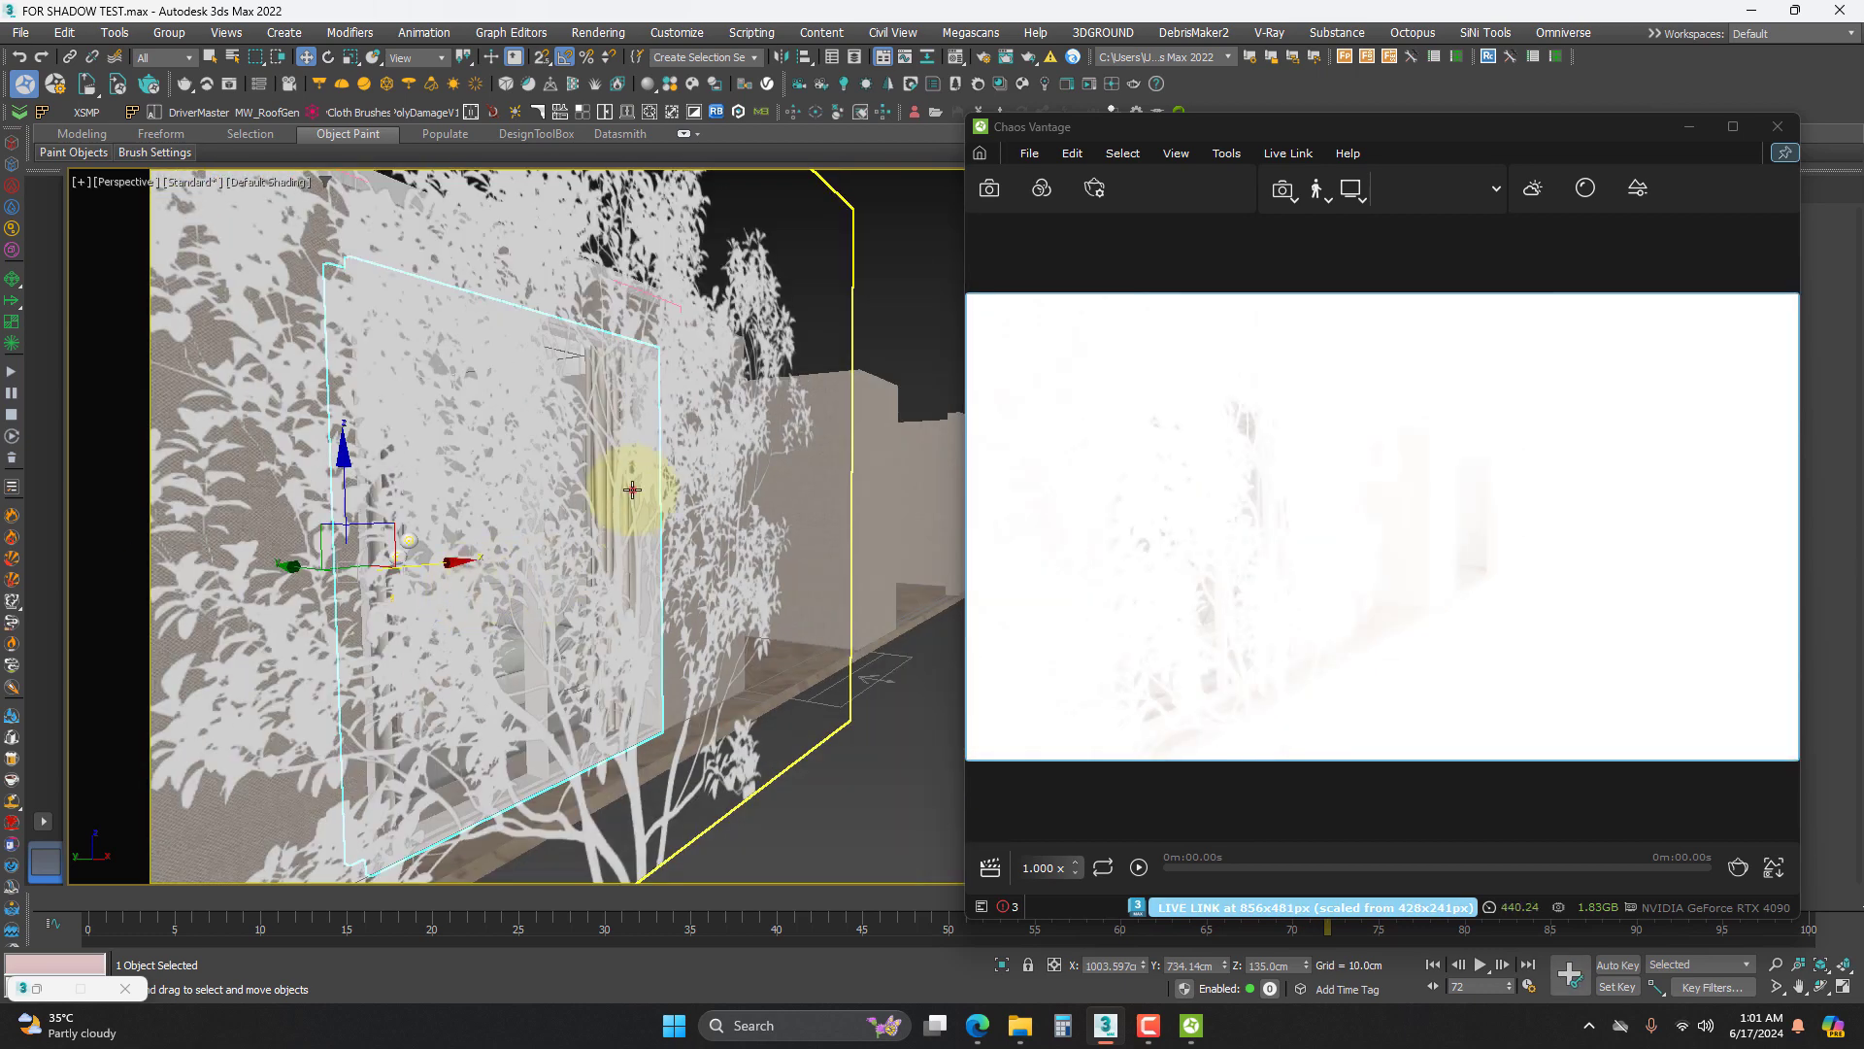
scroll(632, 489, down, 8)
alt+middle_drag(629, 491, 588, 507)
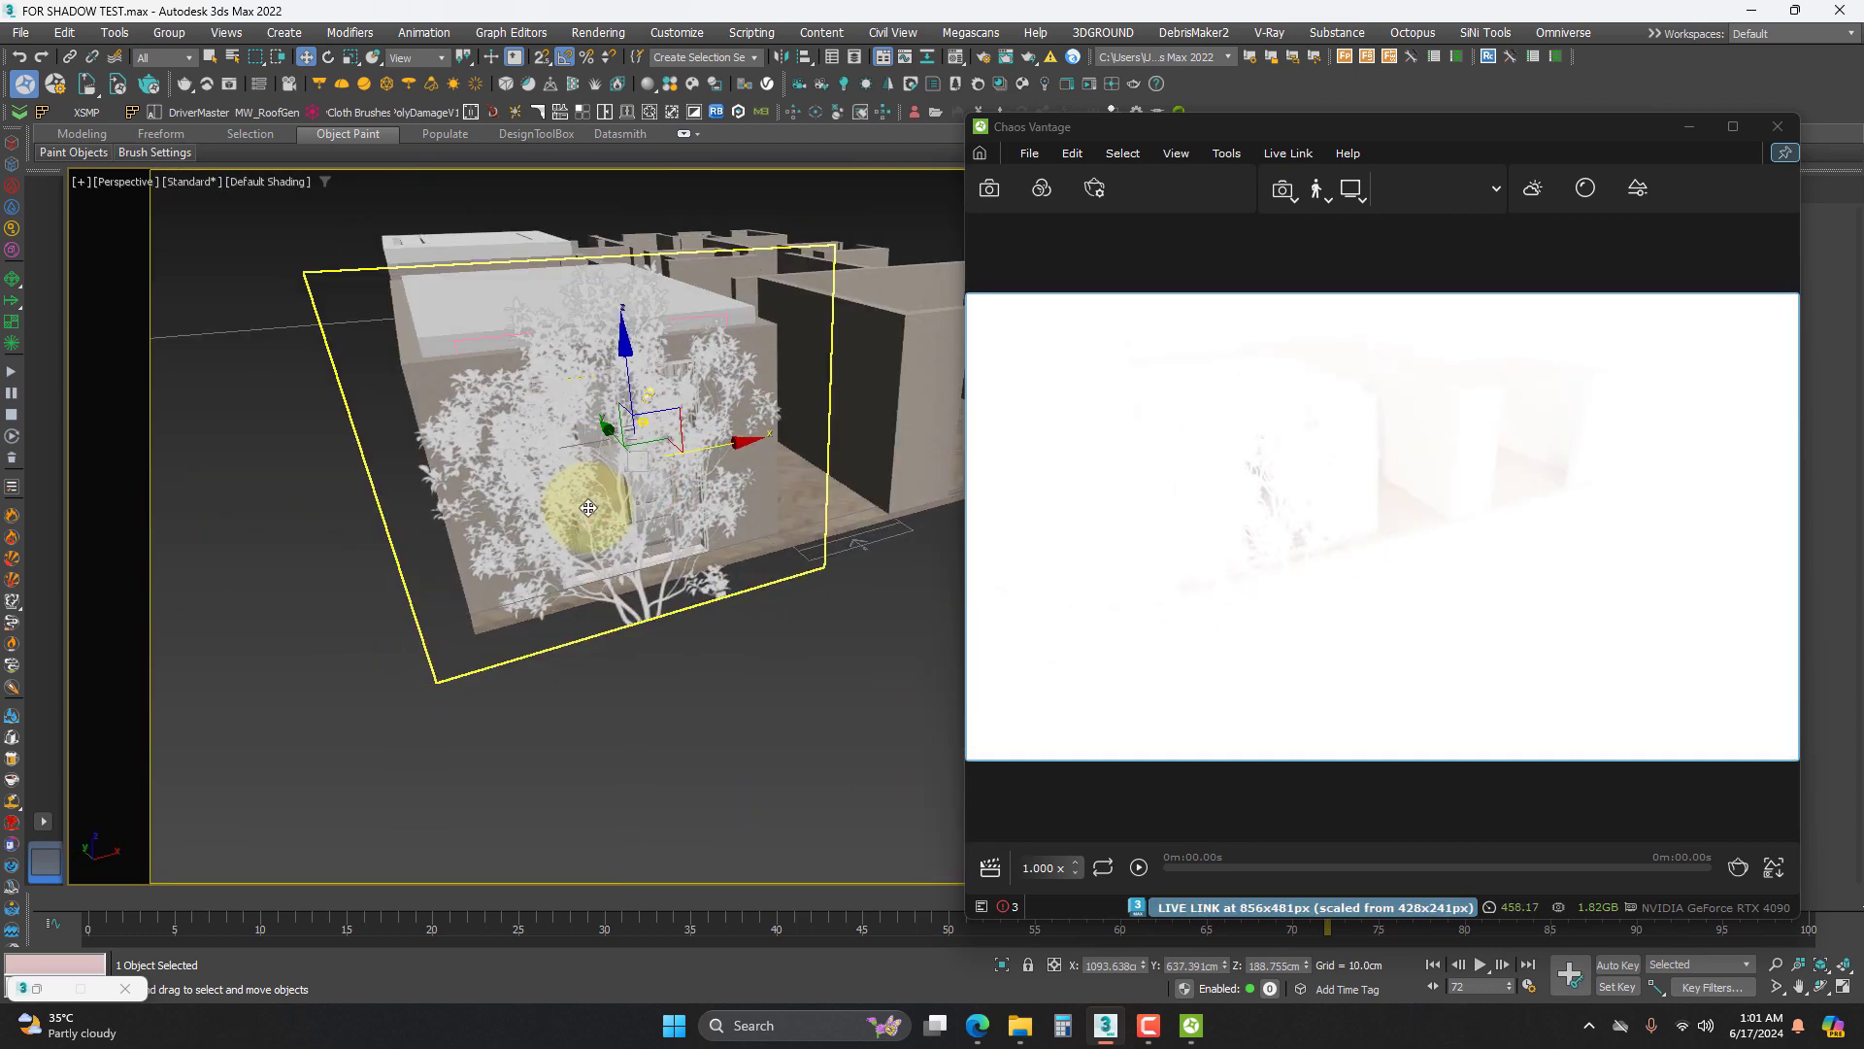
scroll(579, 534, up, 8)
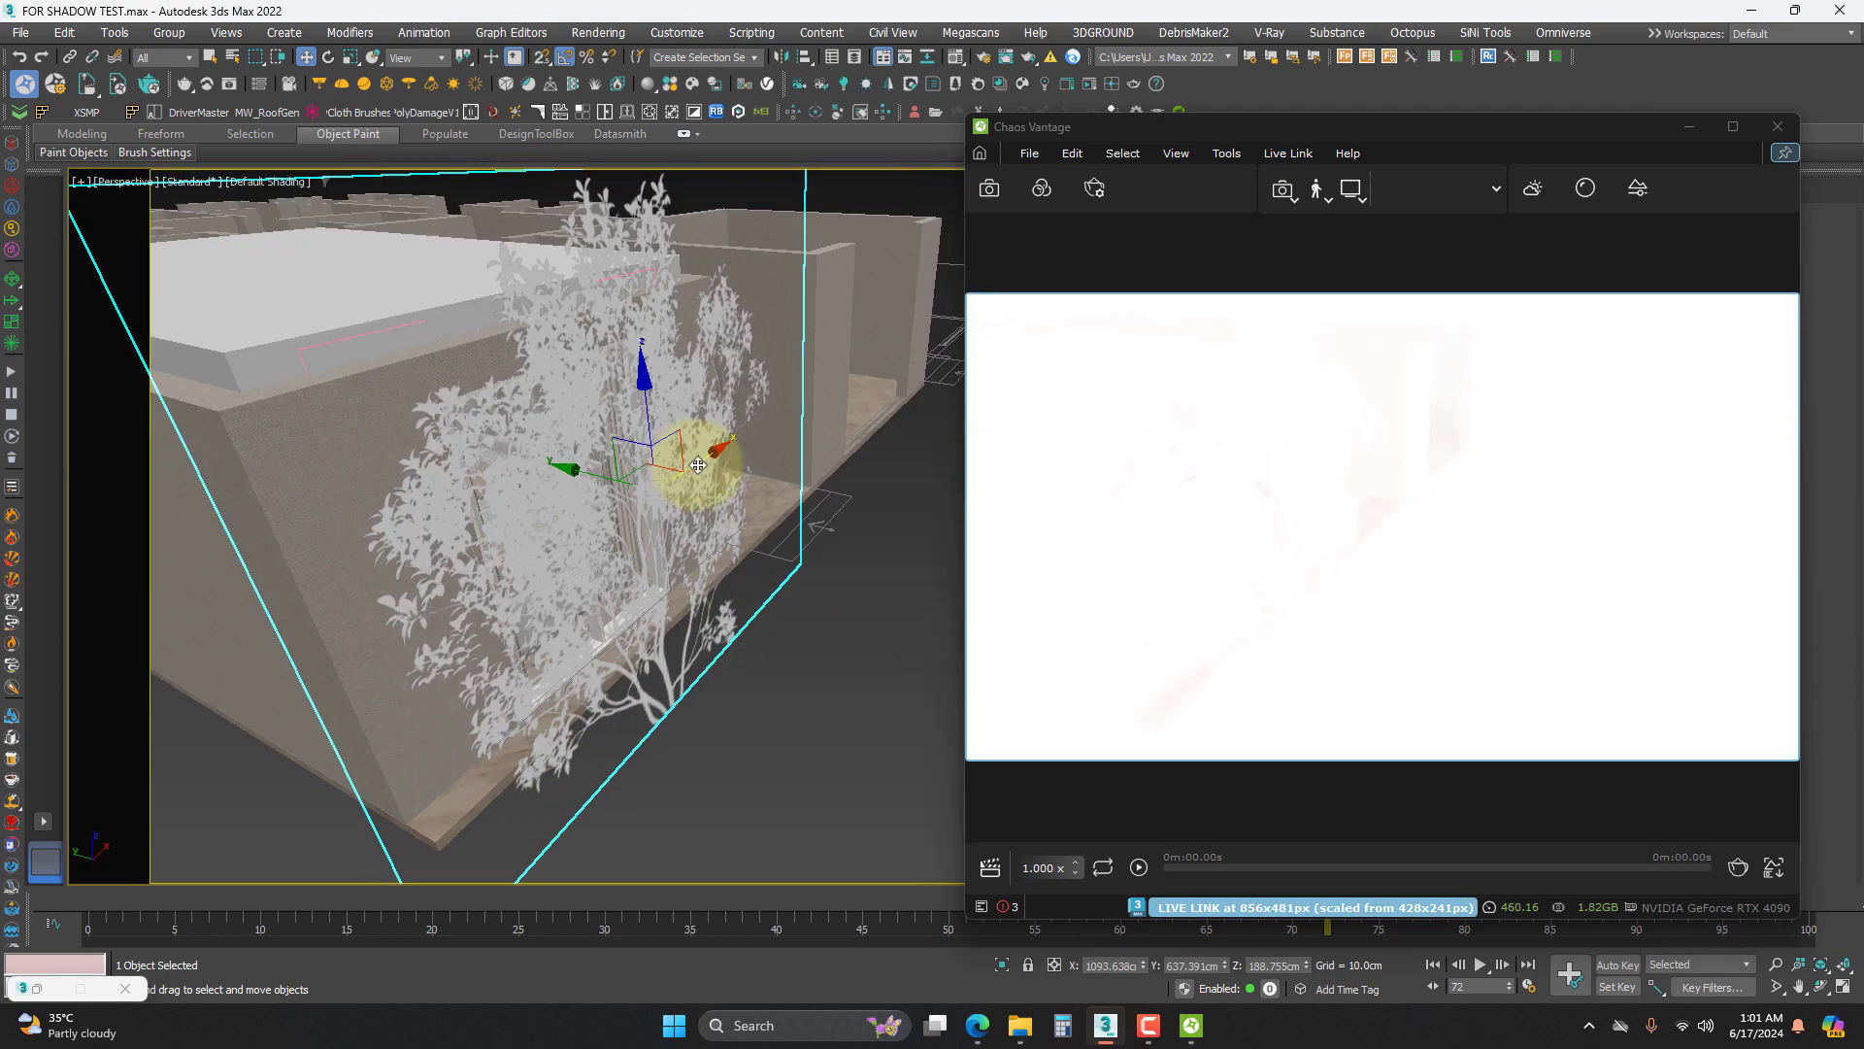
alt+middle_drag(708, 450, 645, 429)
key(alt+q)
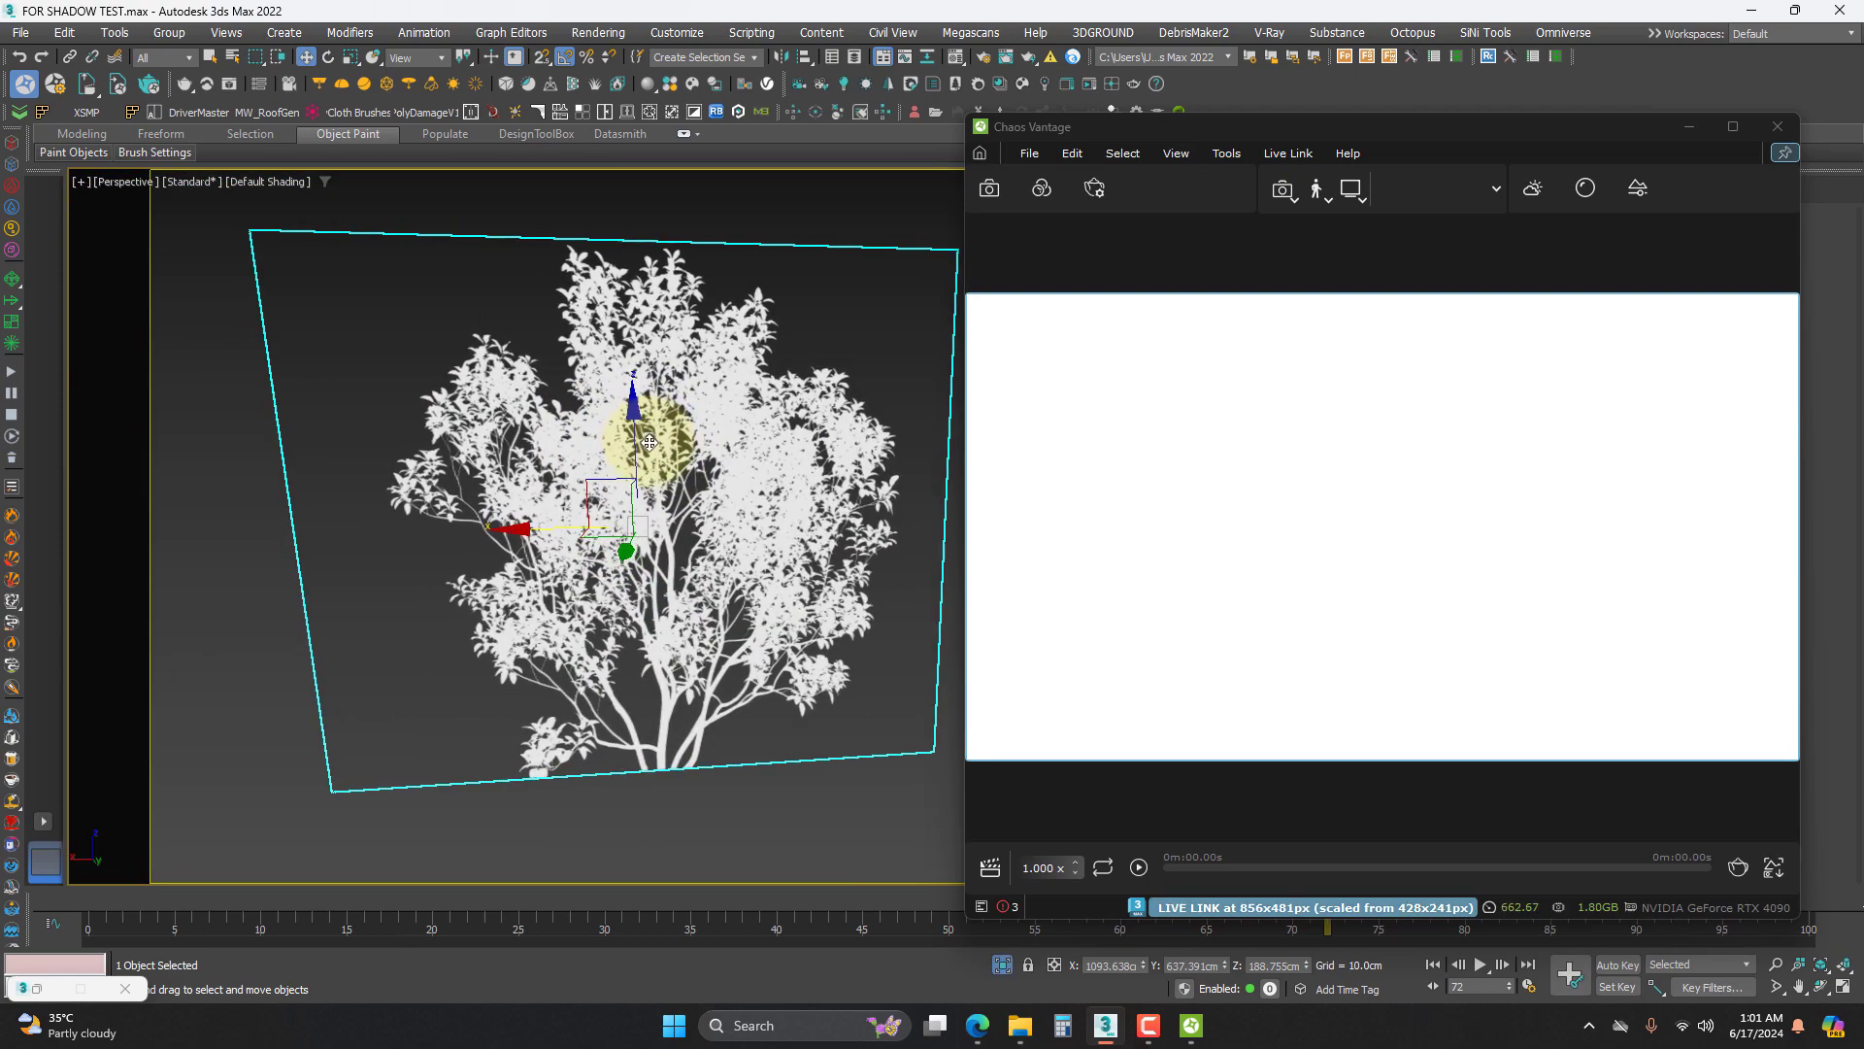
- Lower the exposure in Chaos Vantage and play the timeline to check the tree plane's animation in the live preview
click(1045, 192)
drag(1115, 427, 998, 413)
alt+middle_drag(650, 534, 441, 524)
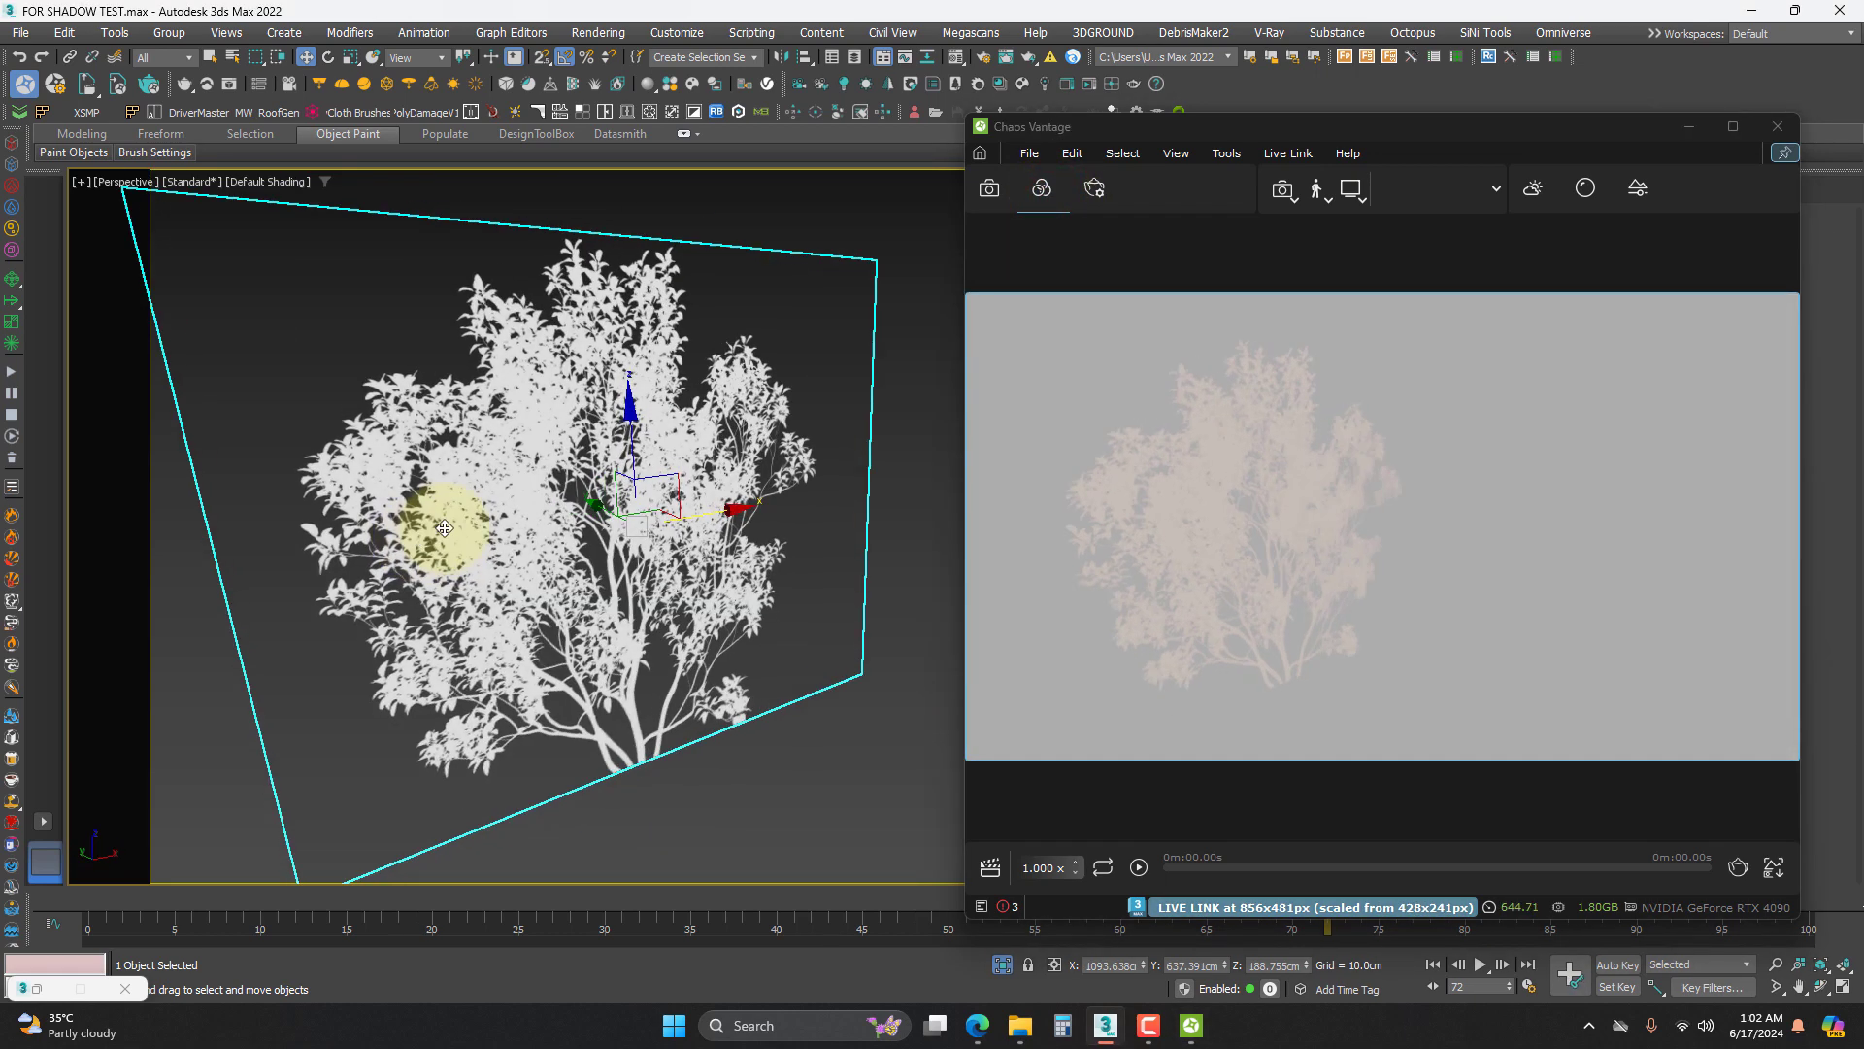
scroll(516, 486, up, 3)
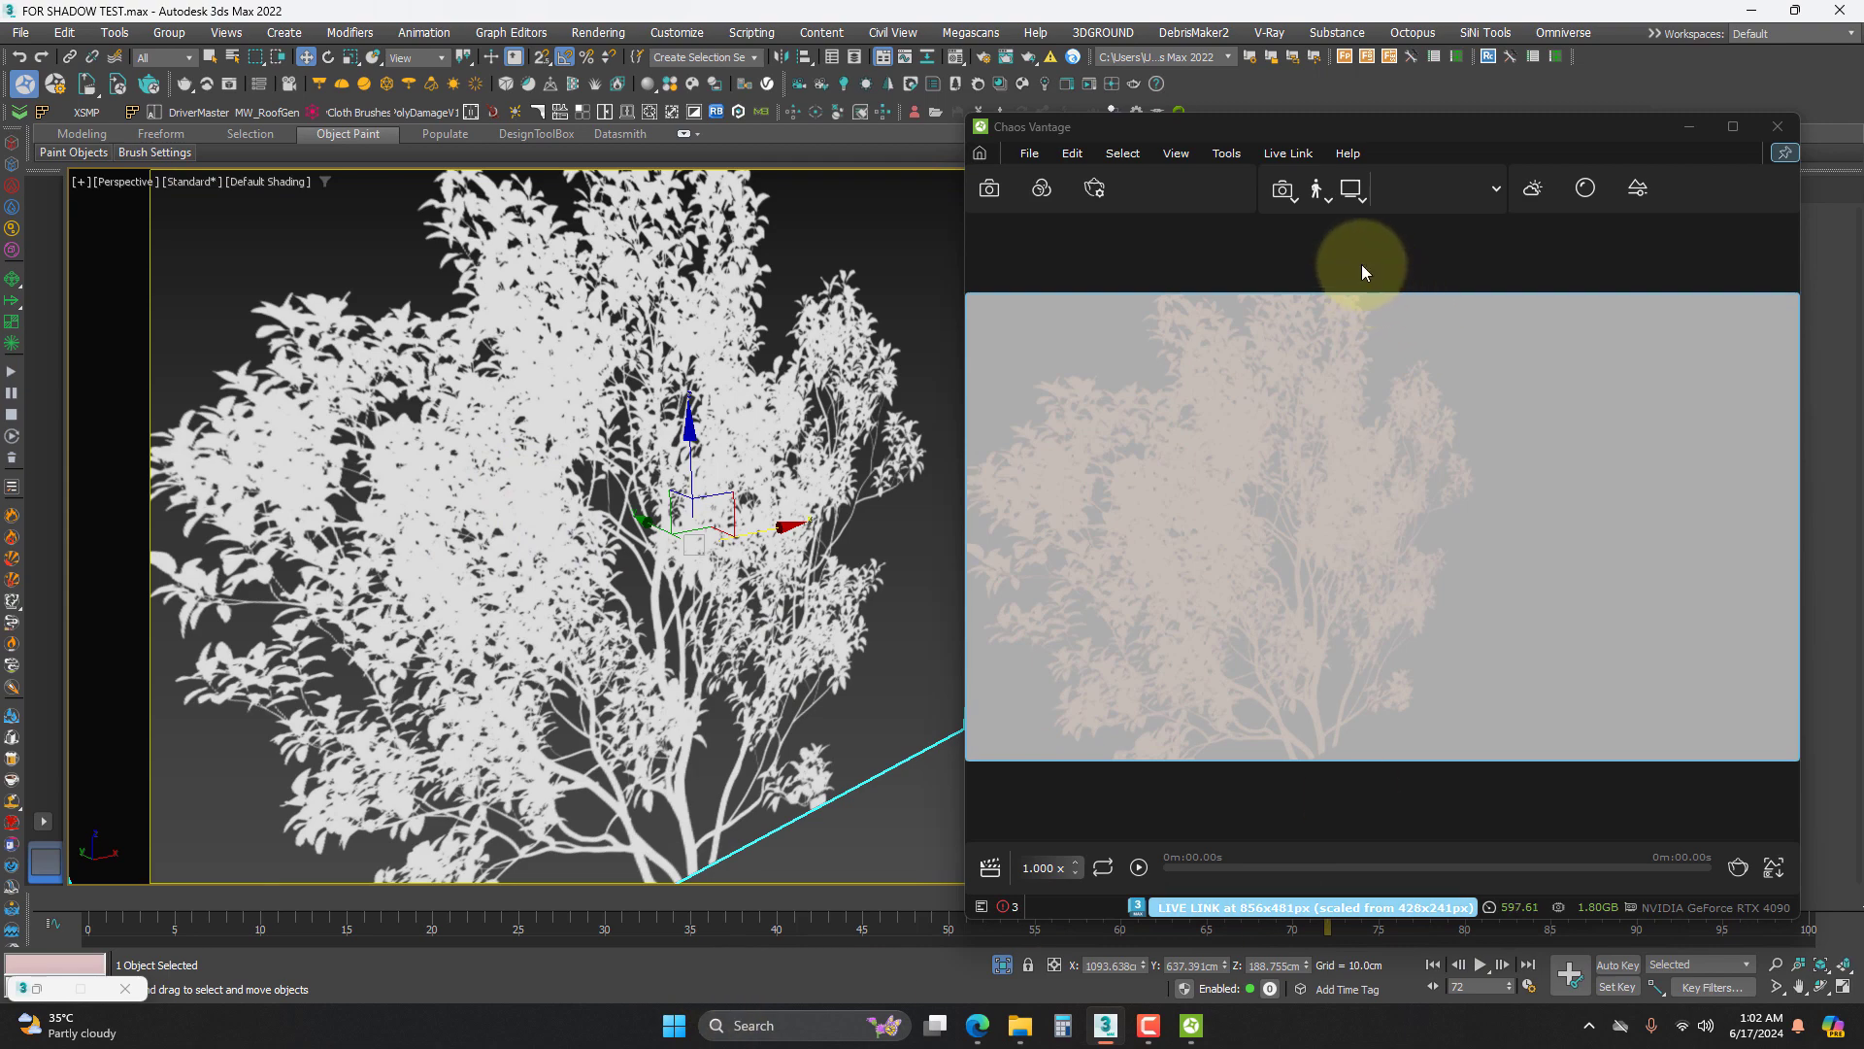
drag(1400, 125, 1324, 43)
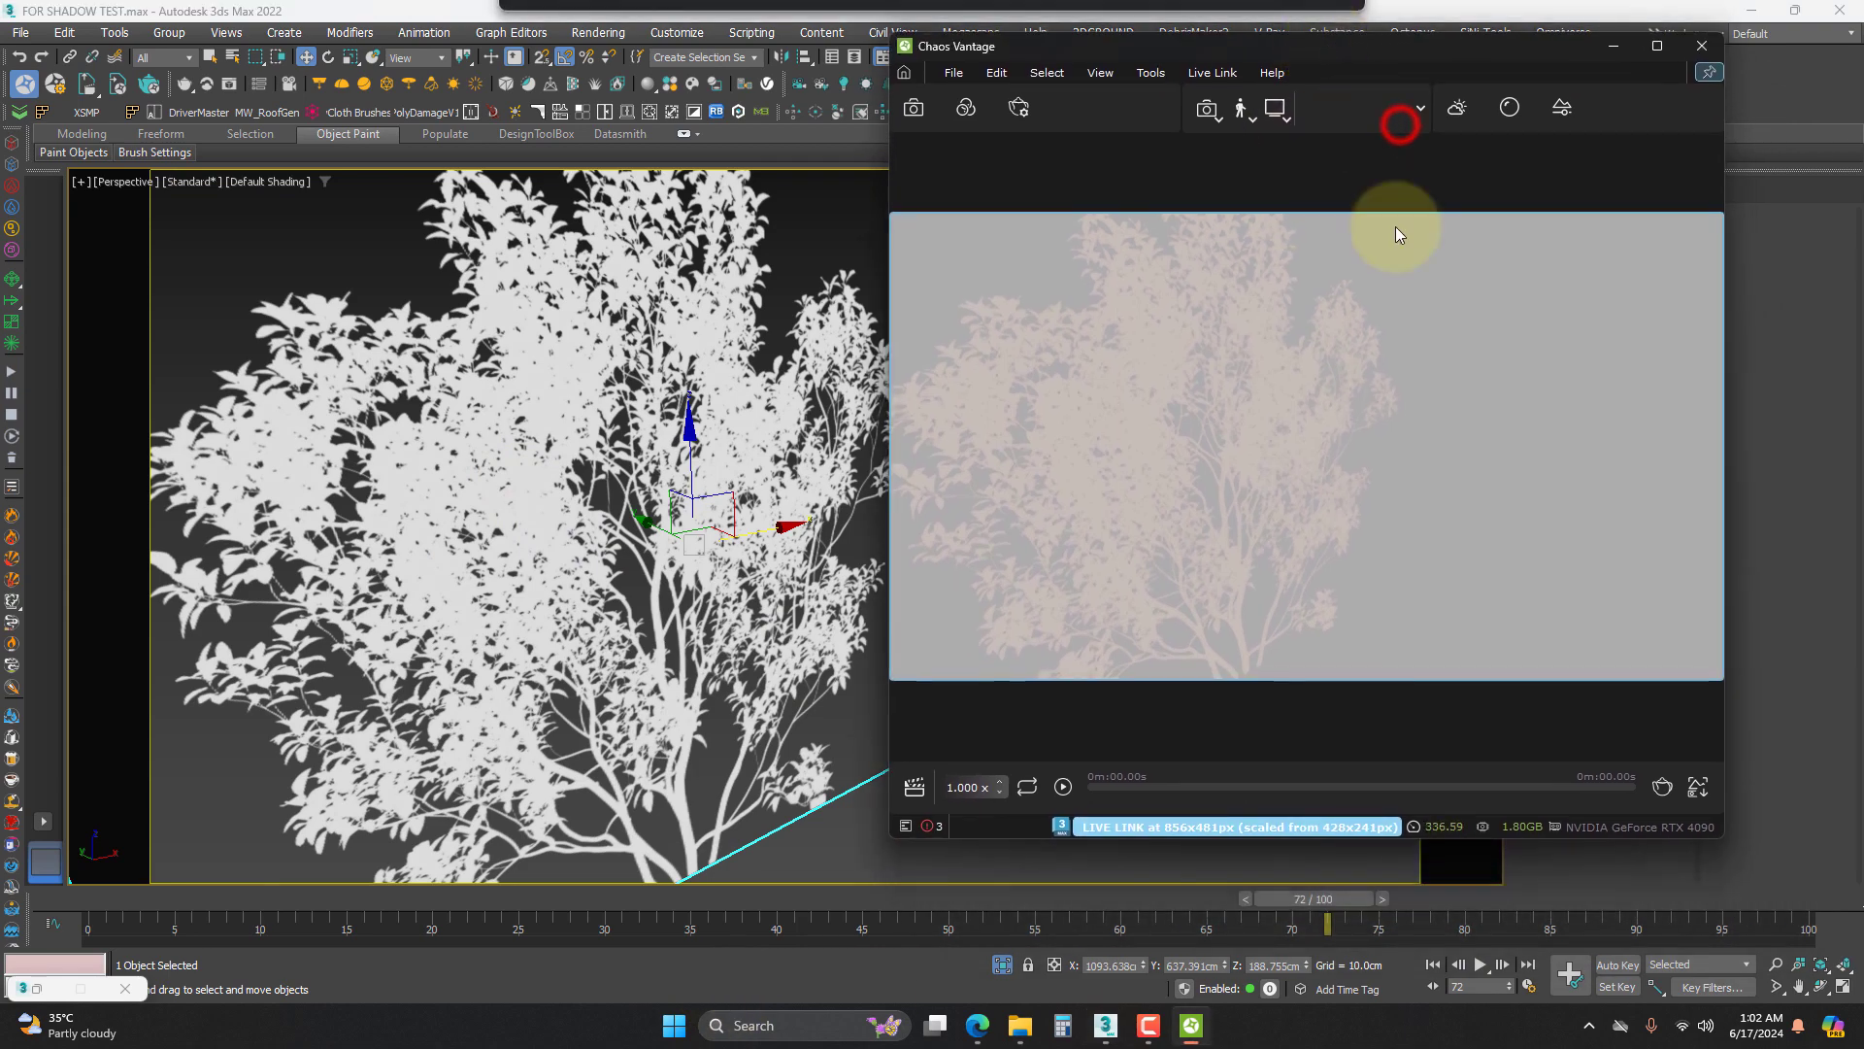
click(1478, 967)
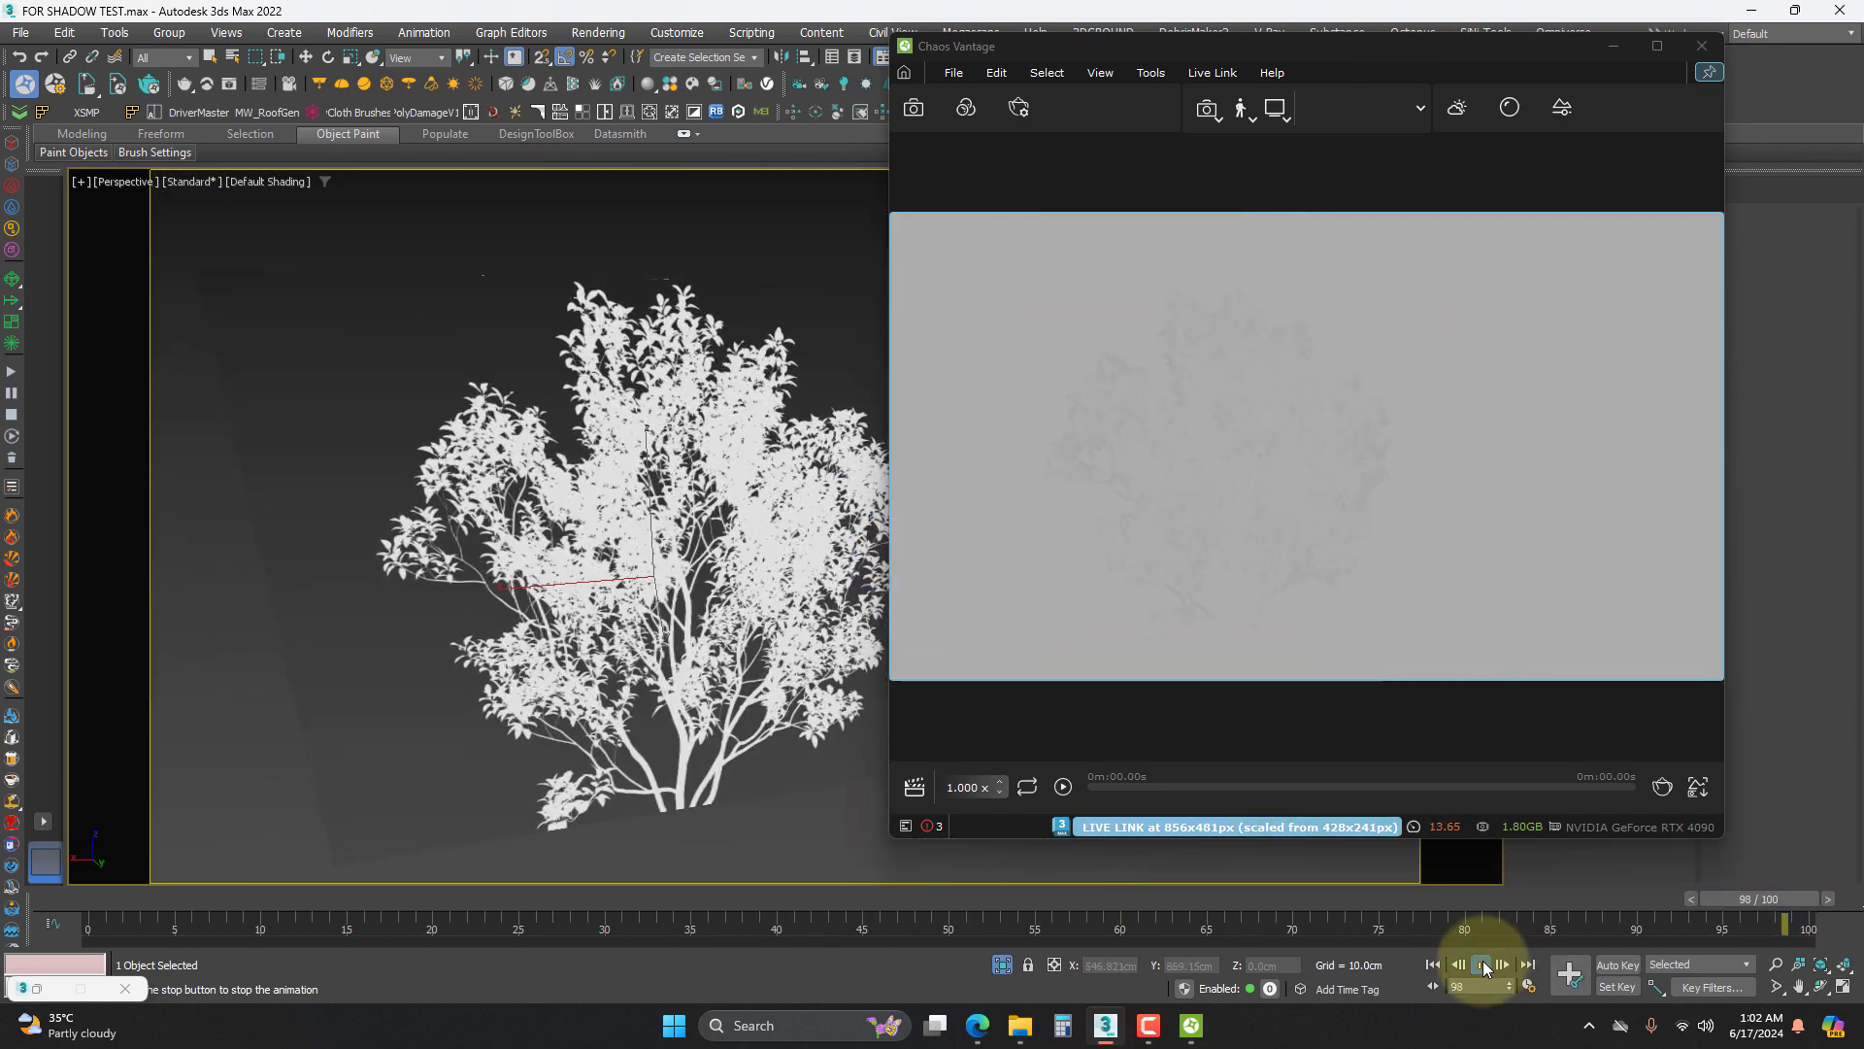
click(1483, 964)
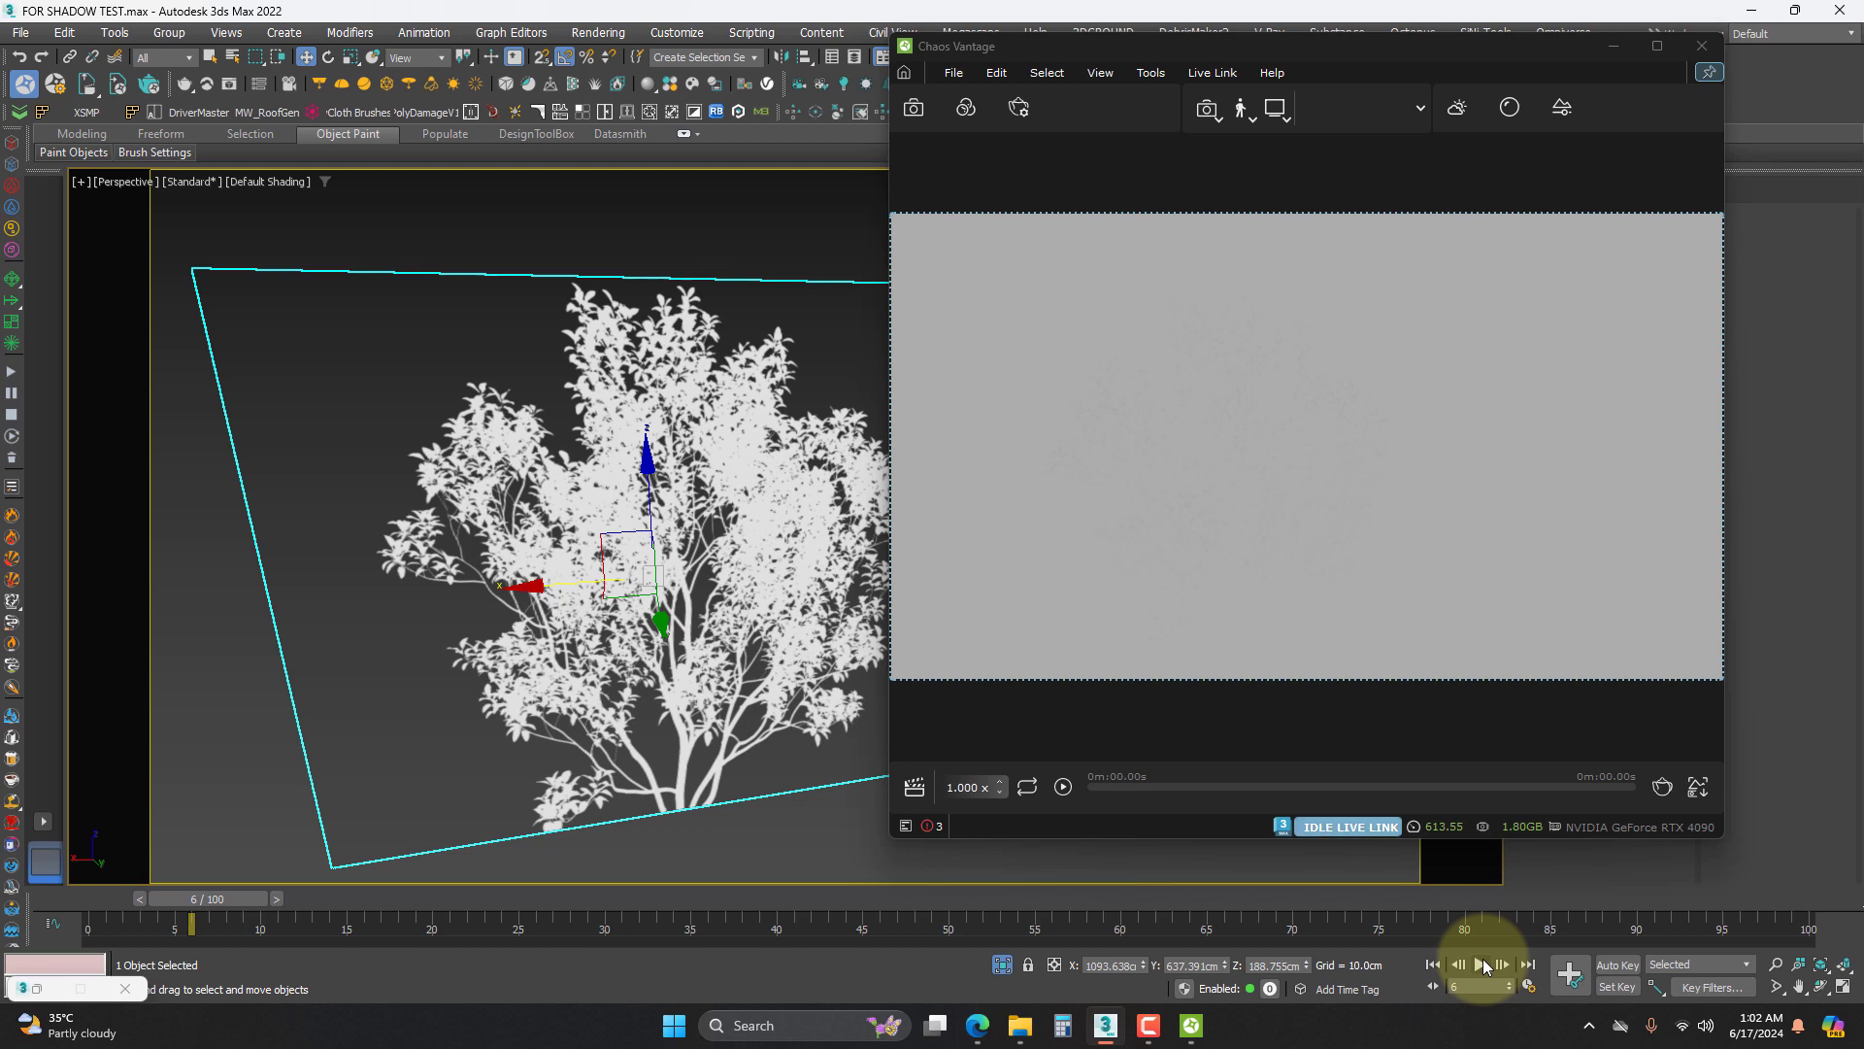
- Unhide all objects in the scene and switch the viewport to PhysCamera003
right_click(627, 609)
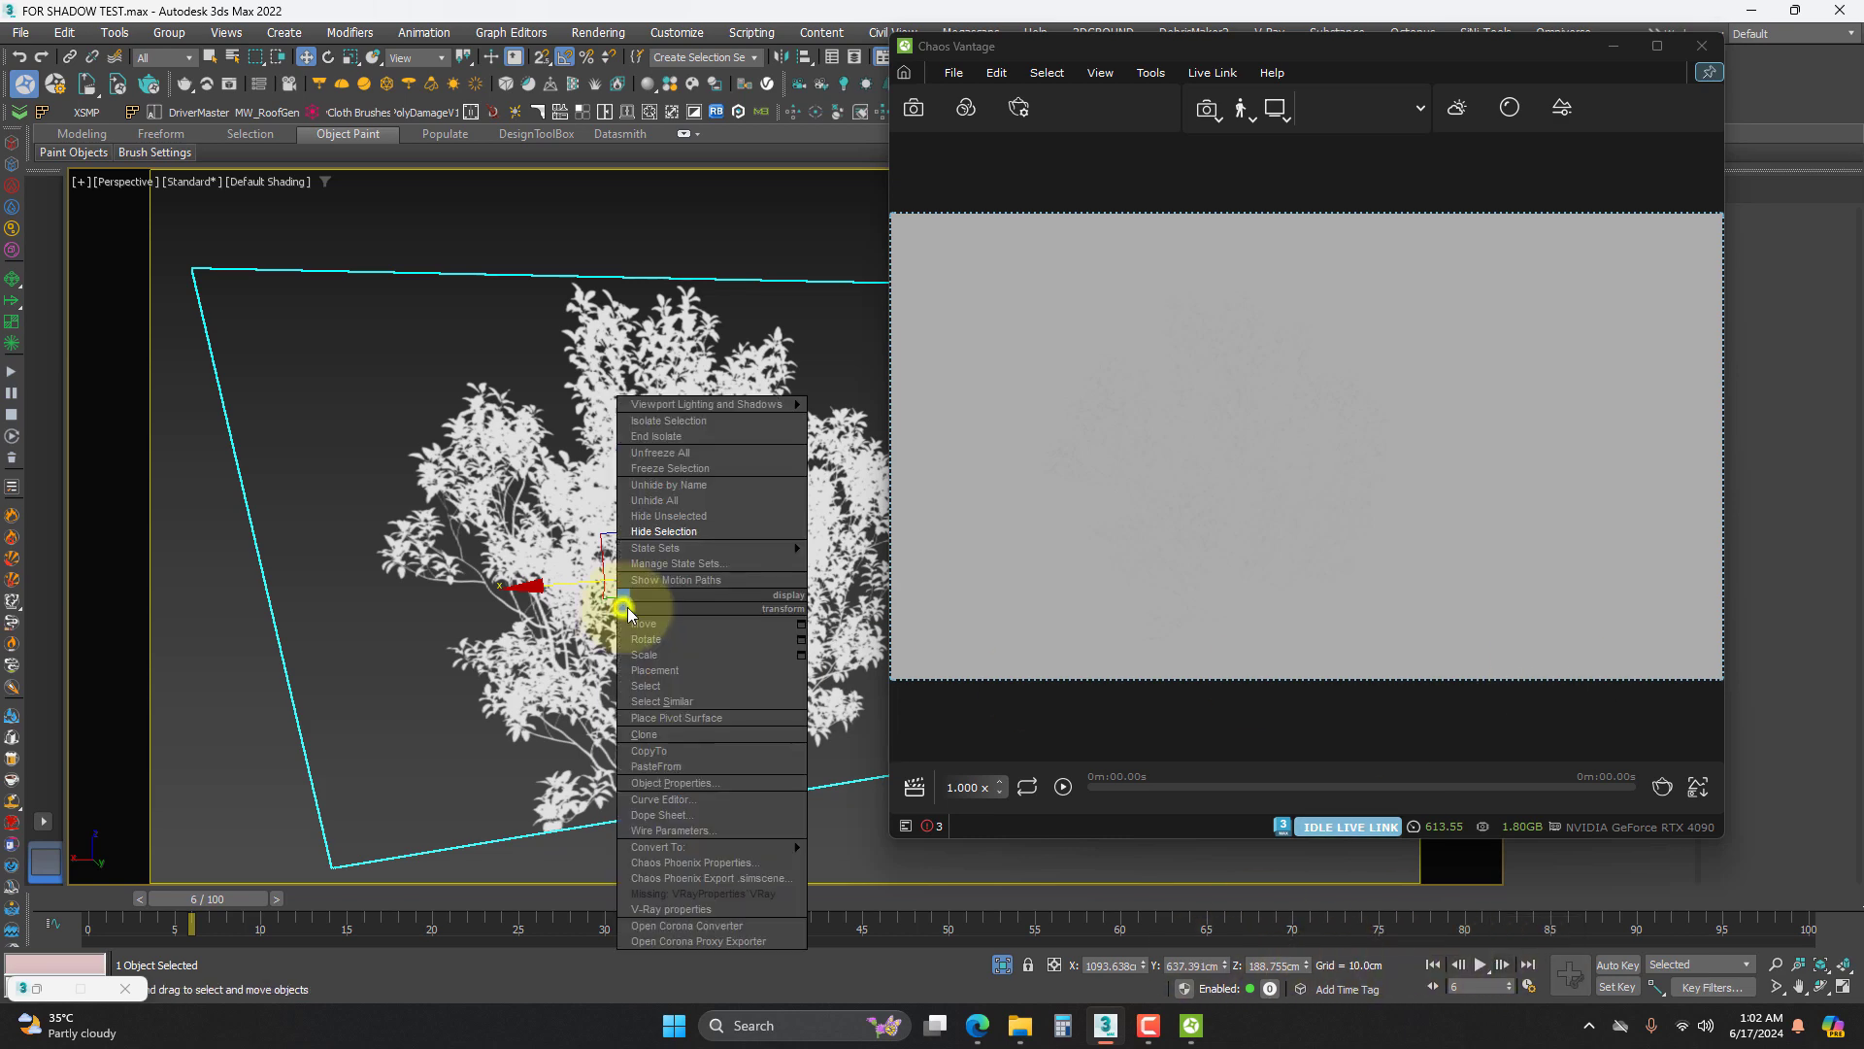
click(690, 500)
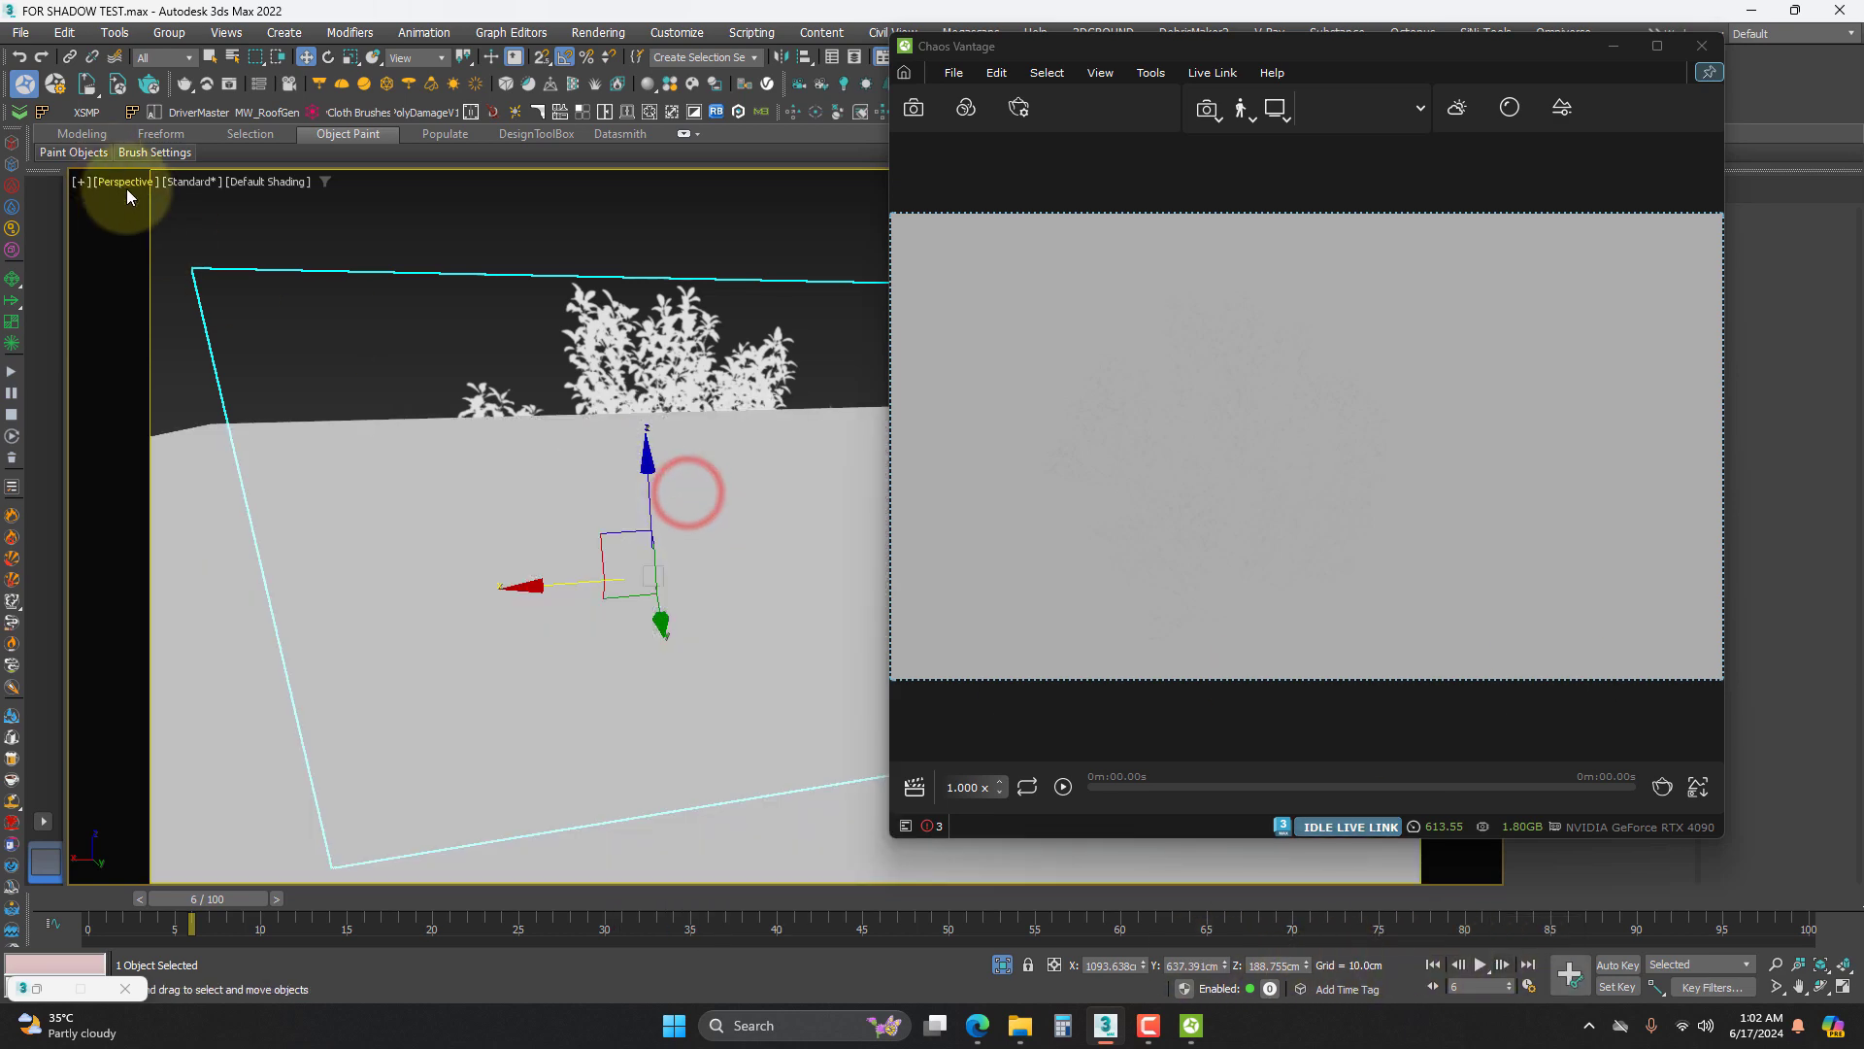
click(126, 184)
mouse_move(146, 202)
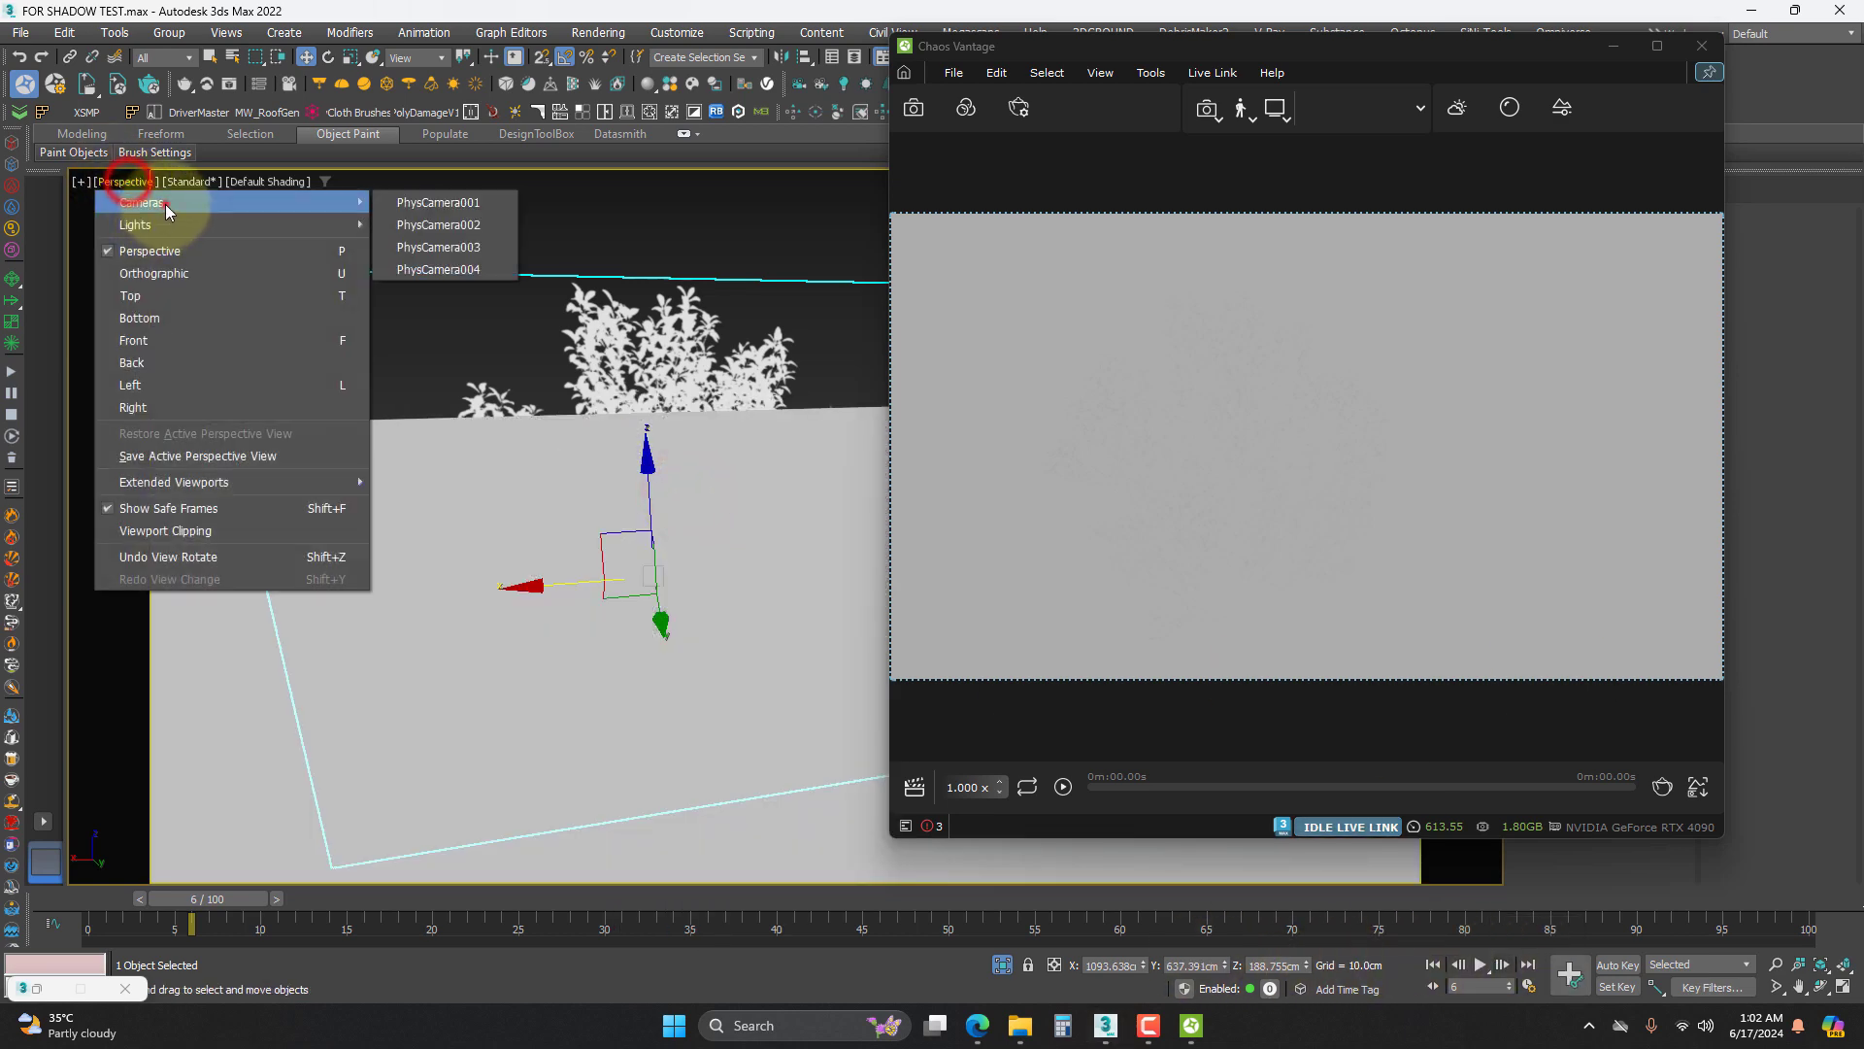
click(468, 249)
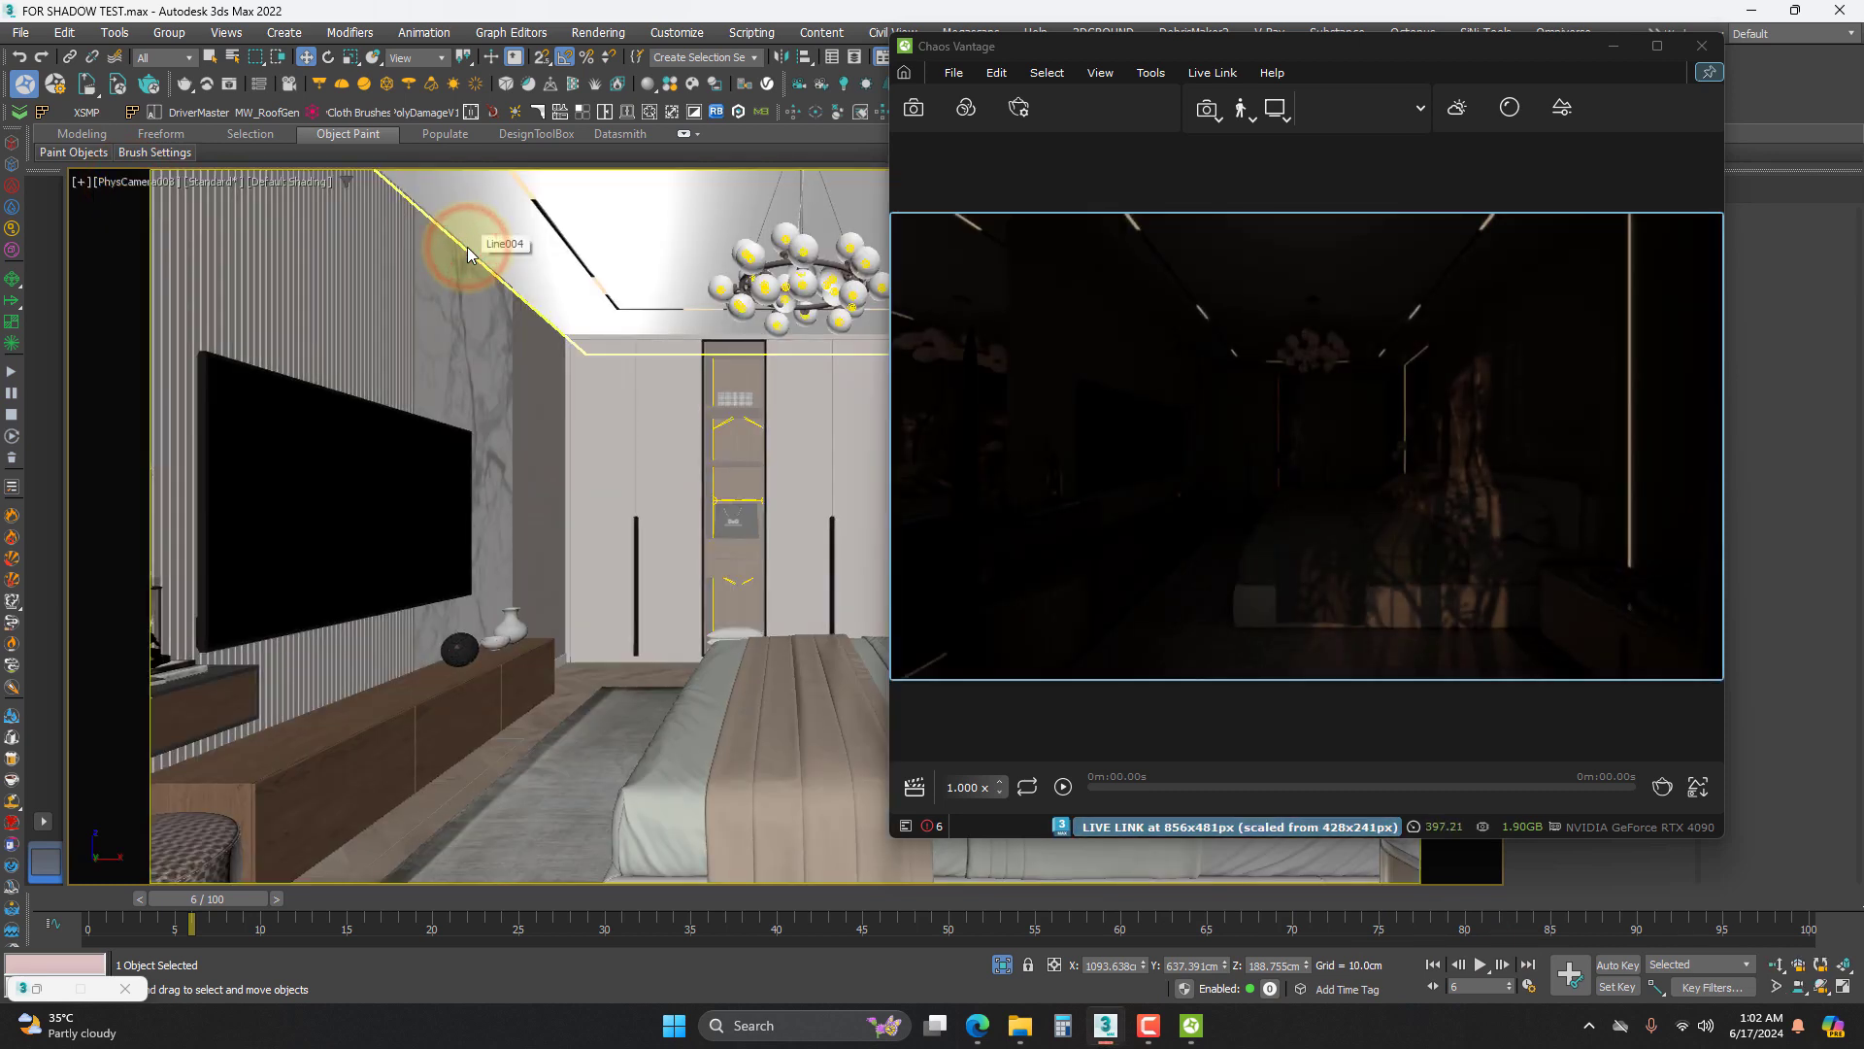
- Load bed 3a.vantage as config only in Chaos Vantage for the PhysCamera003 view
click(955, 73)
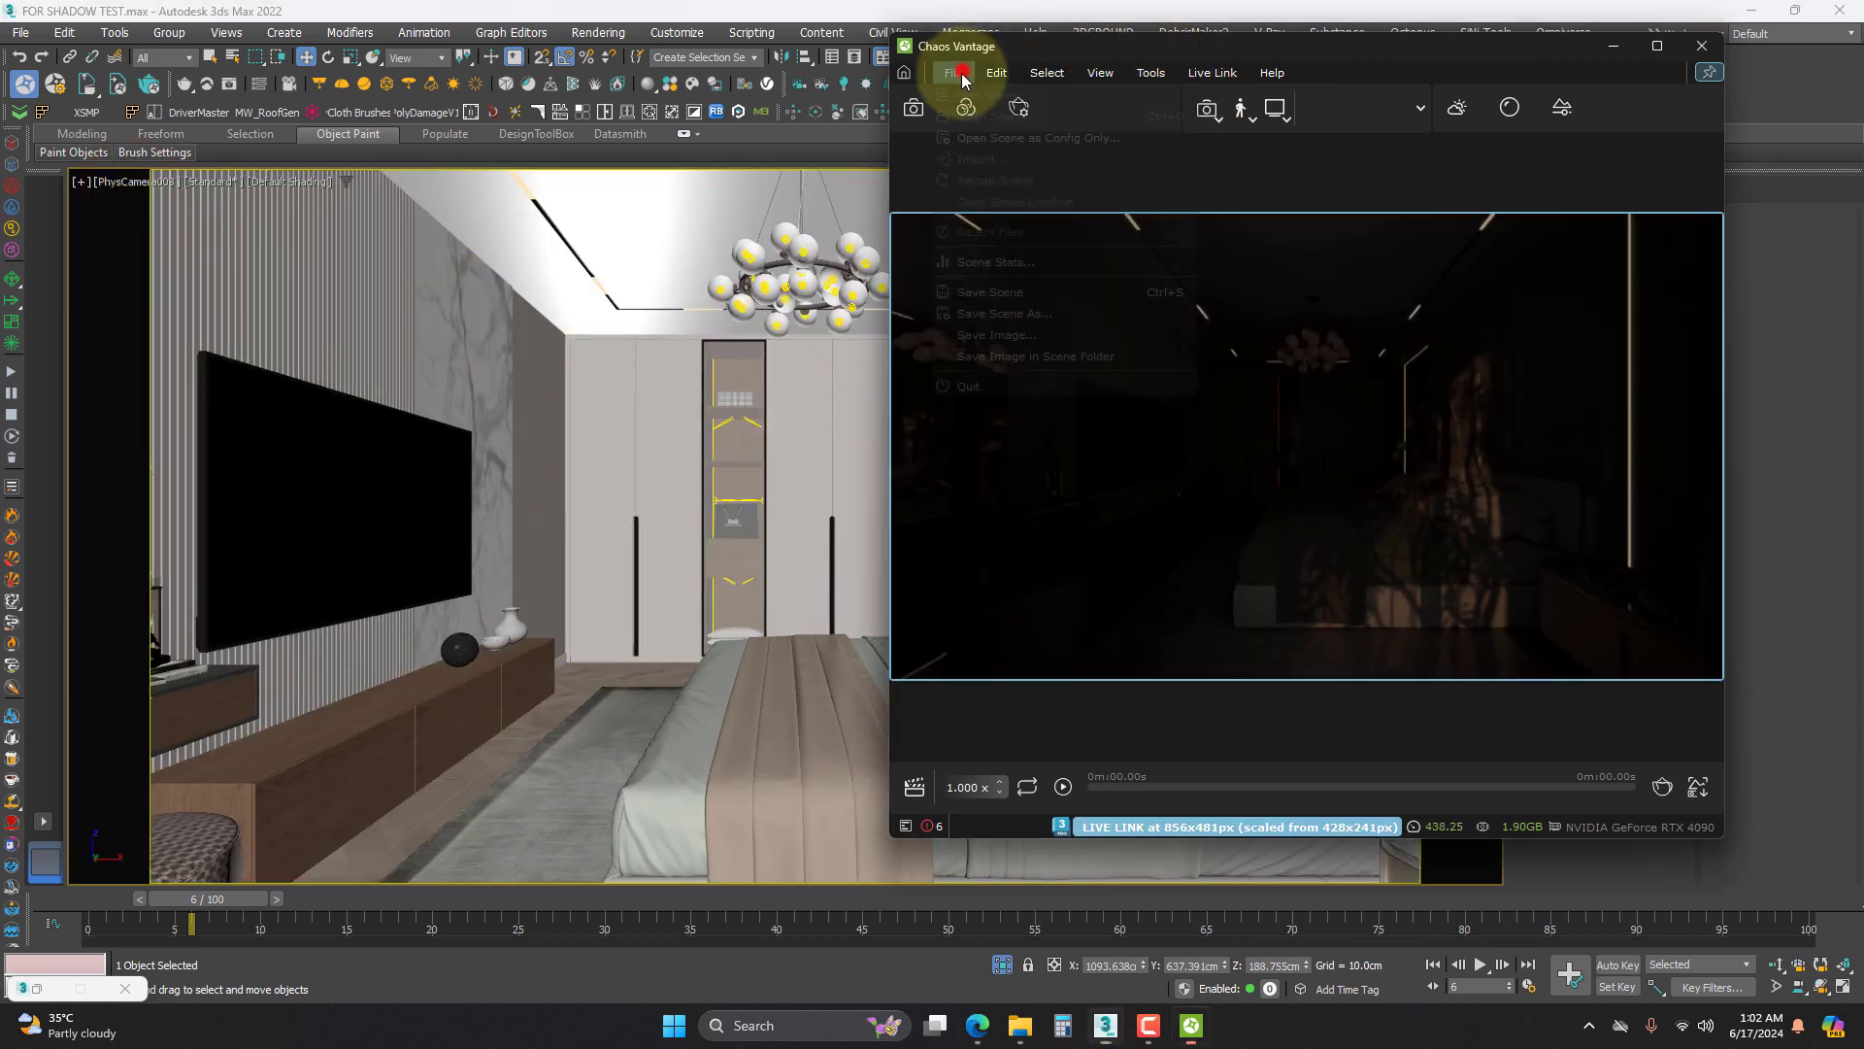
click(1045, 157)
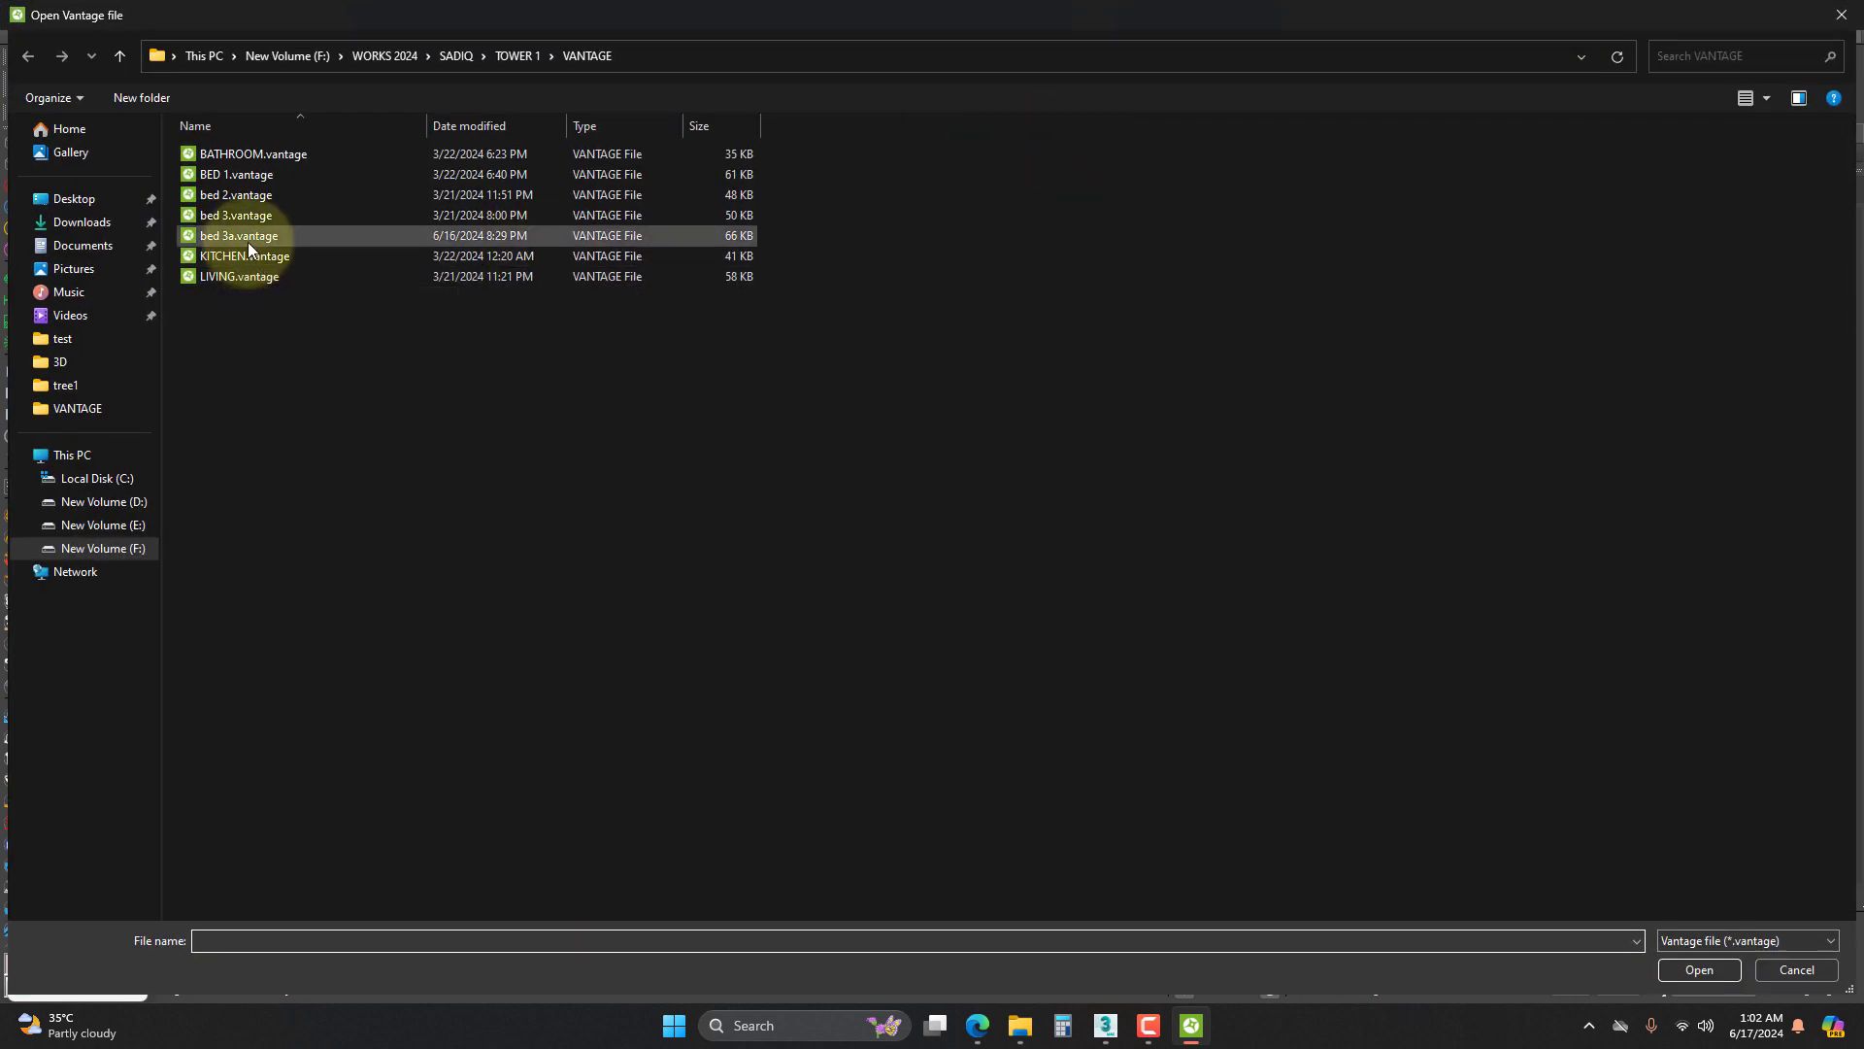
double_click(248, 242)
click(715, 694)
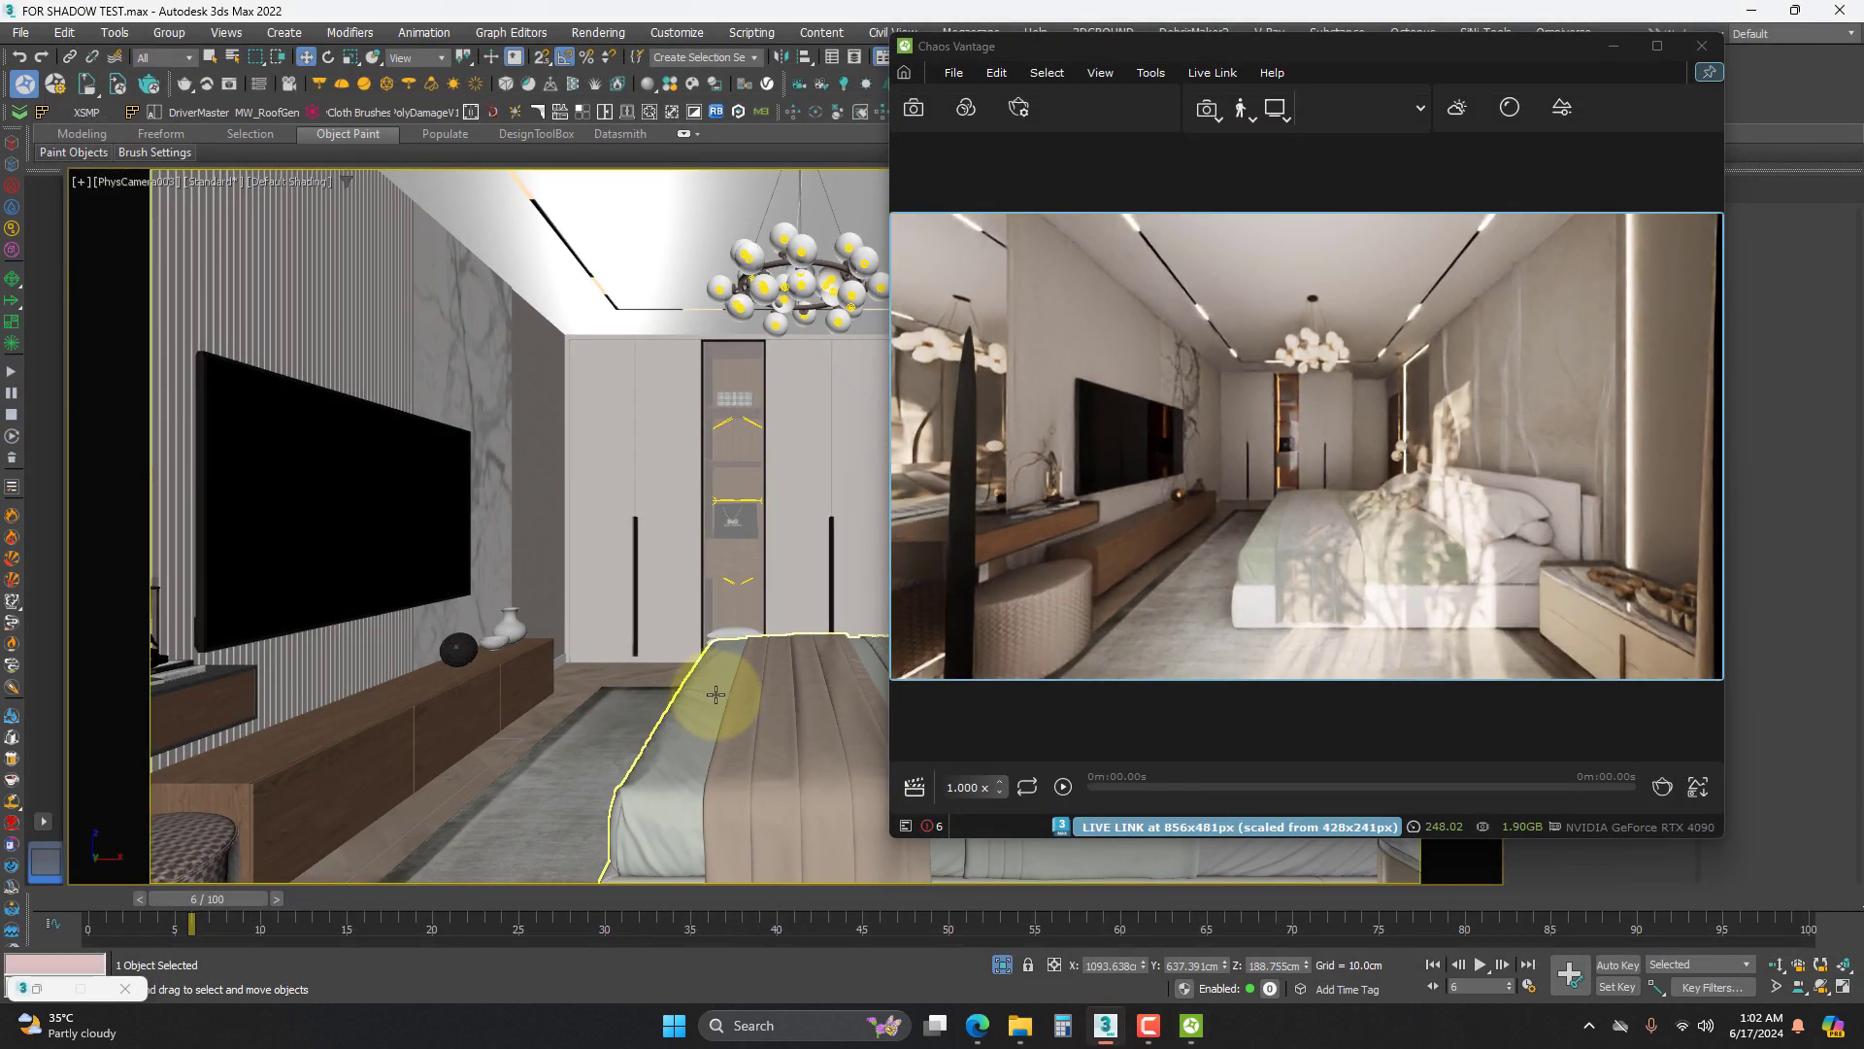